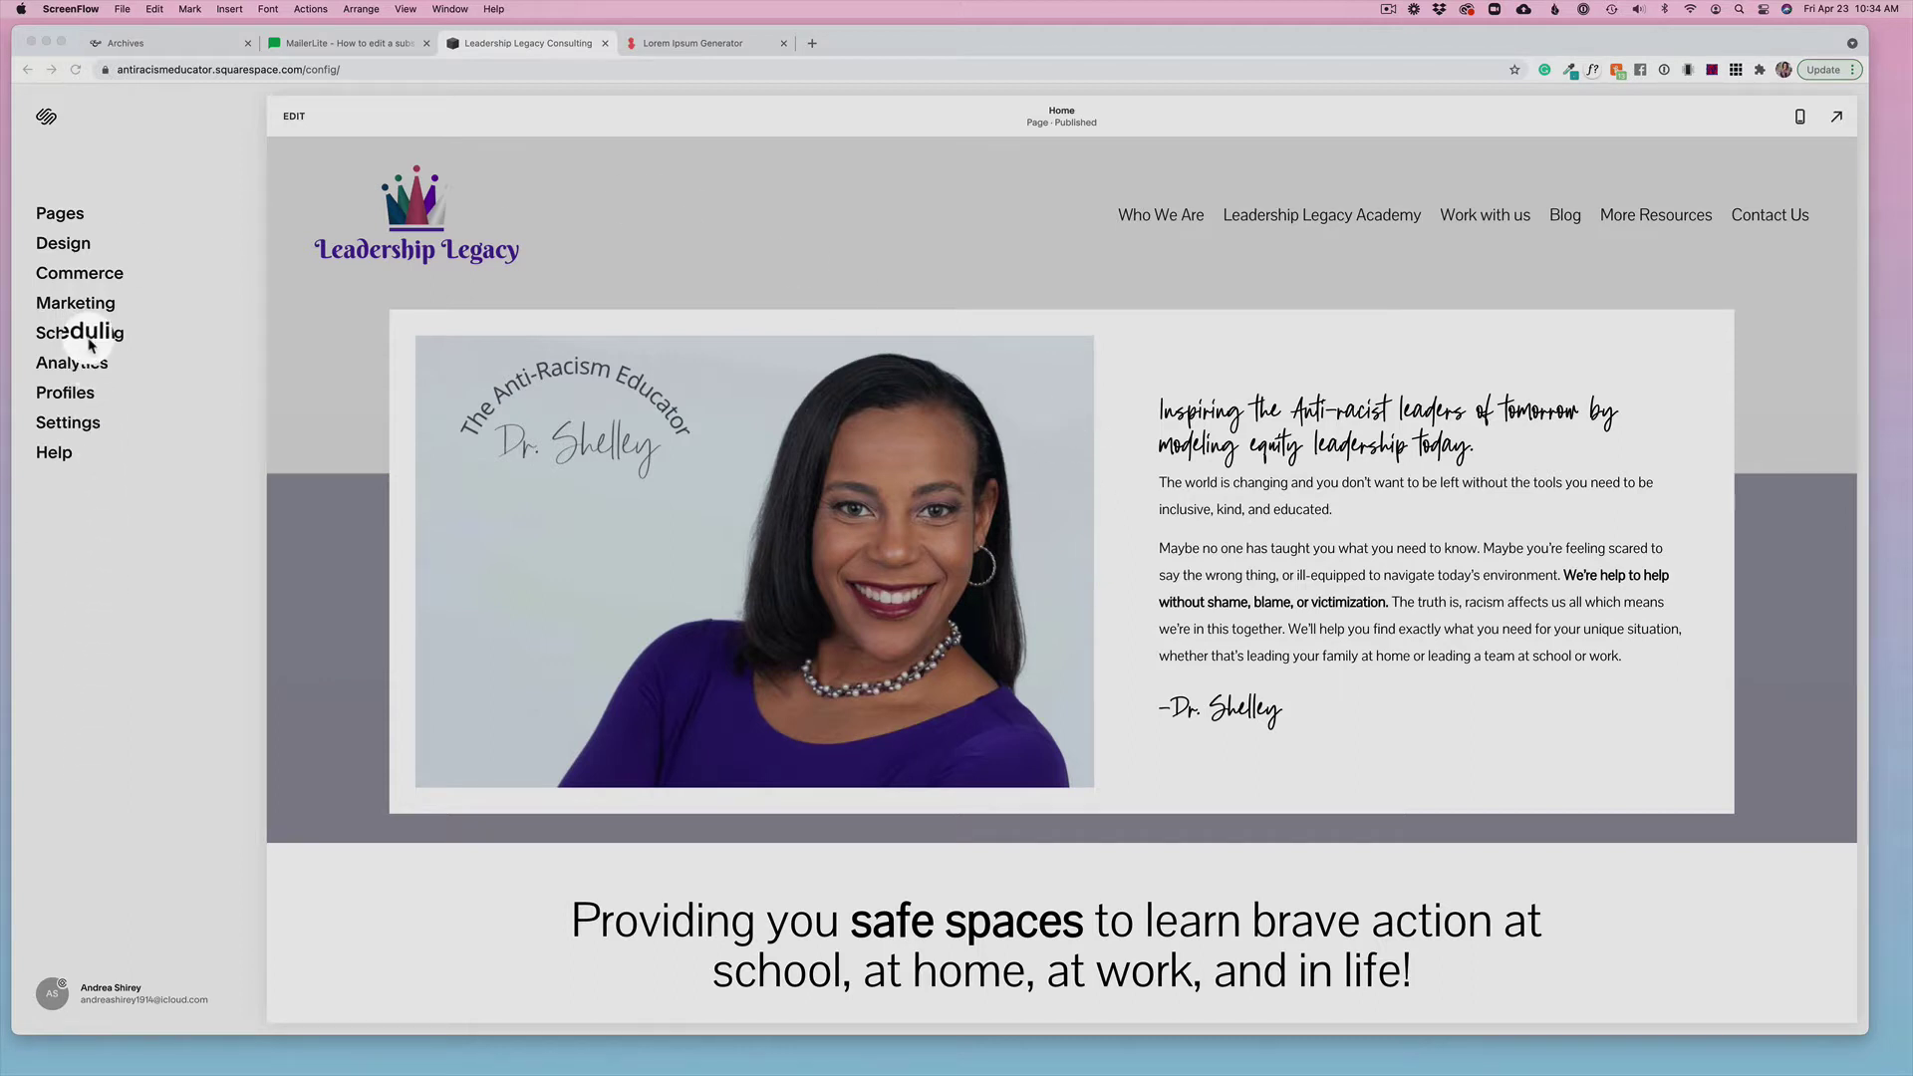
Open the Blog page from Pages to list its five existing posts beside the preview
{"action": "left_click", "coordinate": [66, 220]}
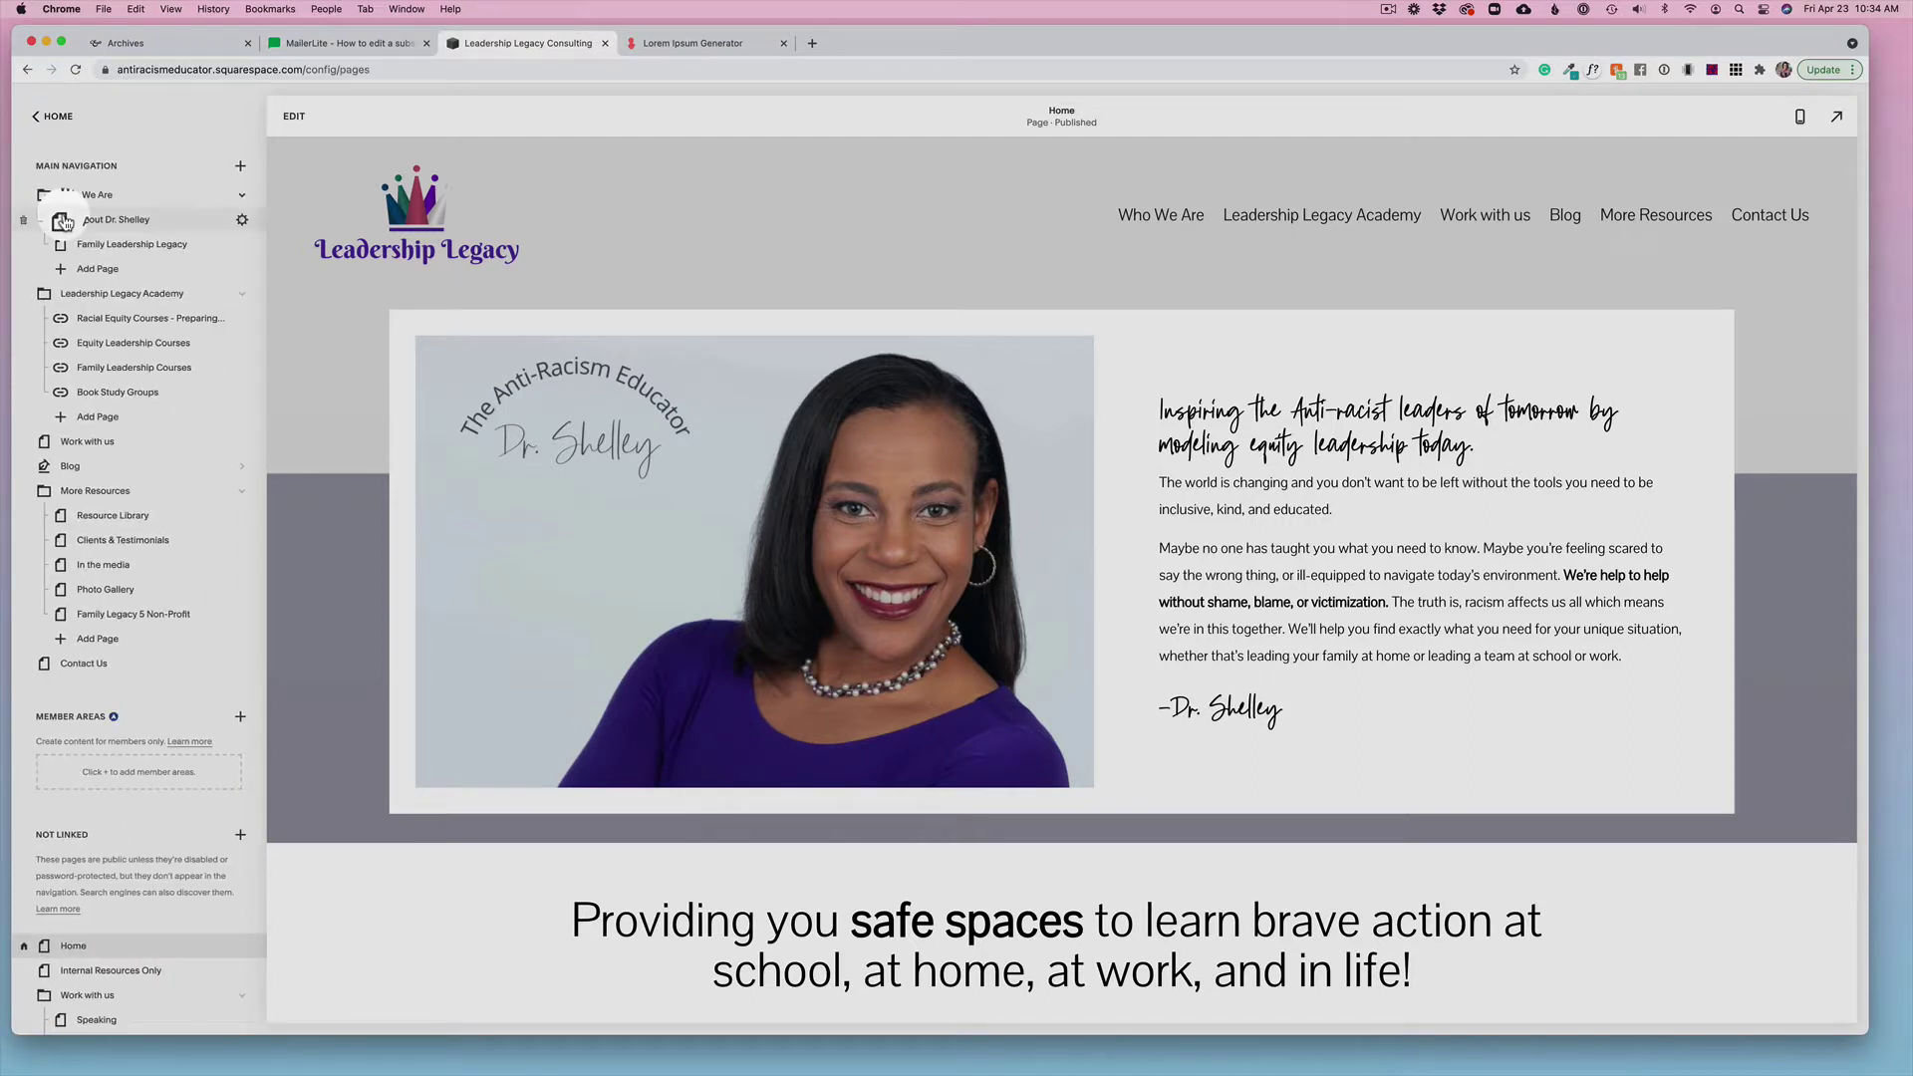
{"action": "left_click", "coordinate": [103, 468]}
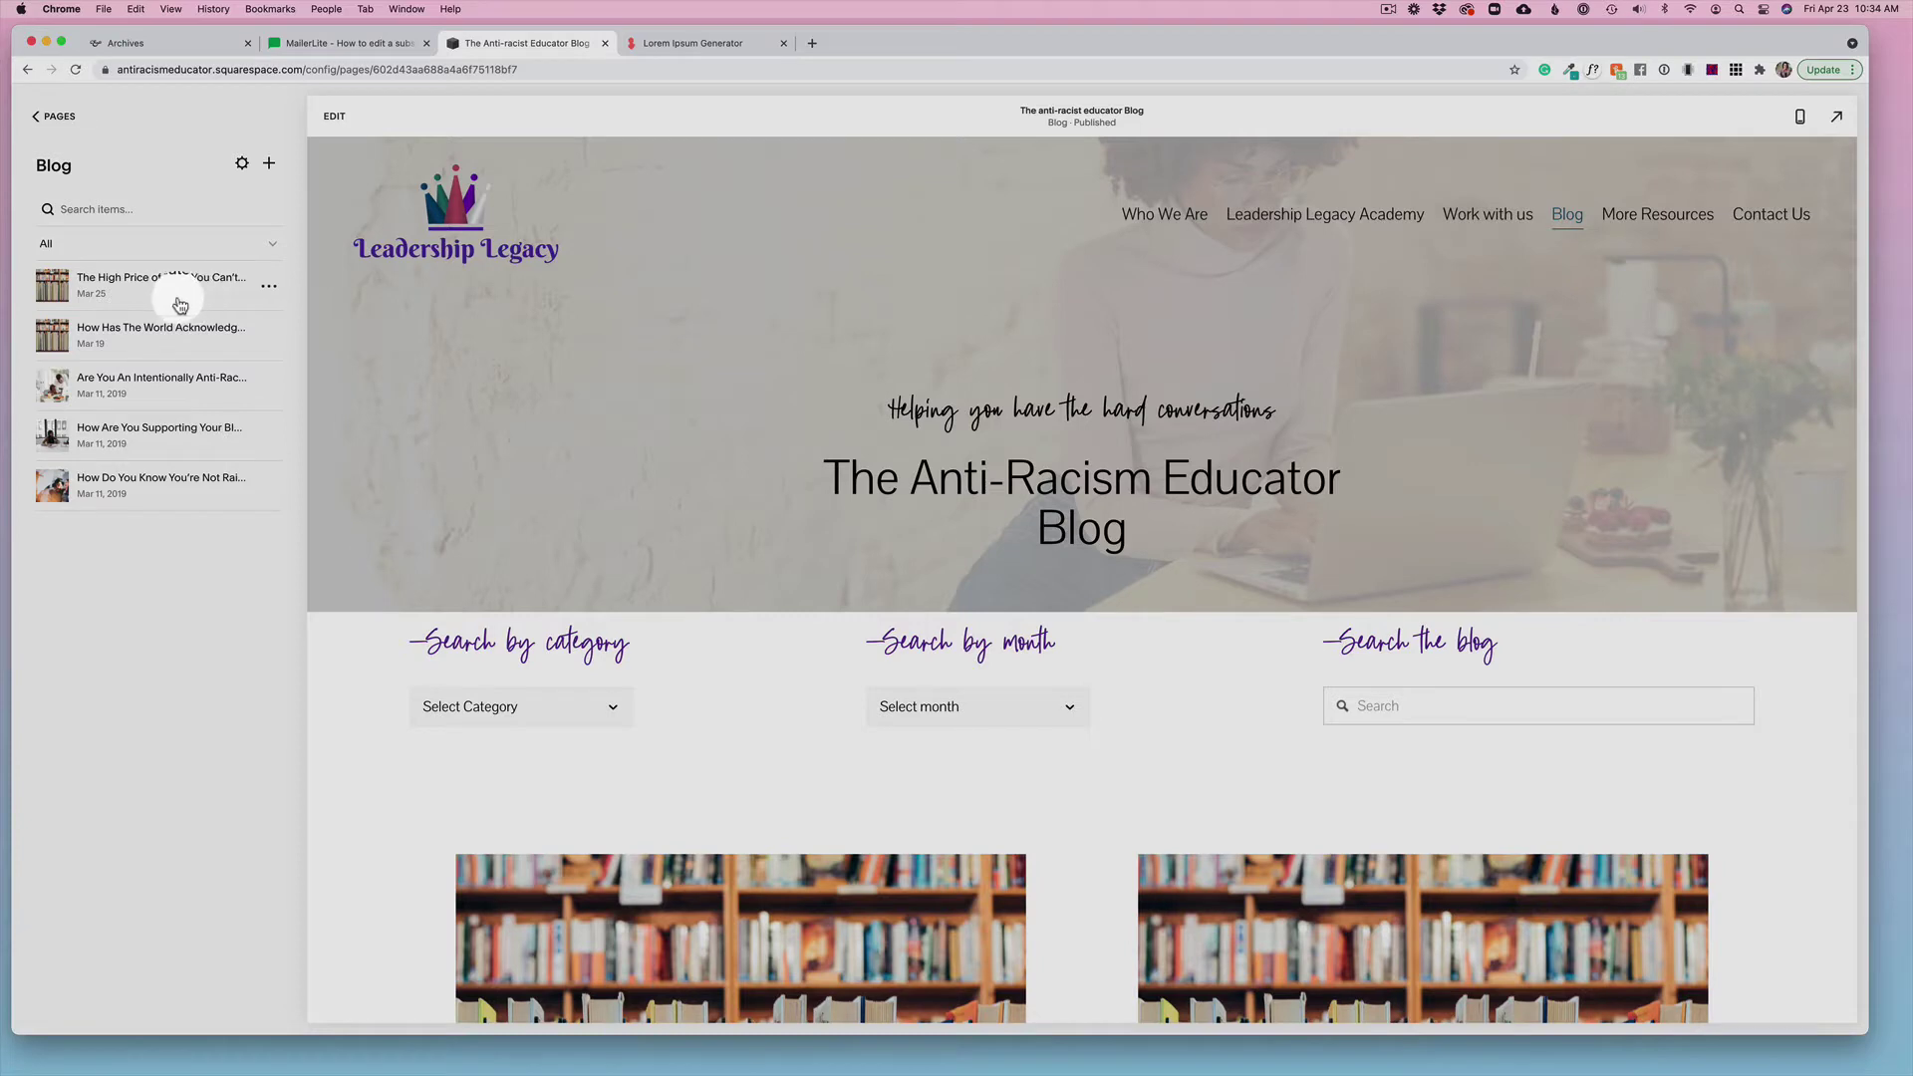
Duplicate the newest post to create a 'The High Price of Hate… (Copy)' draft
{"action": "left_click", "coordinate": [269, 288]}
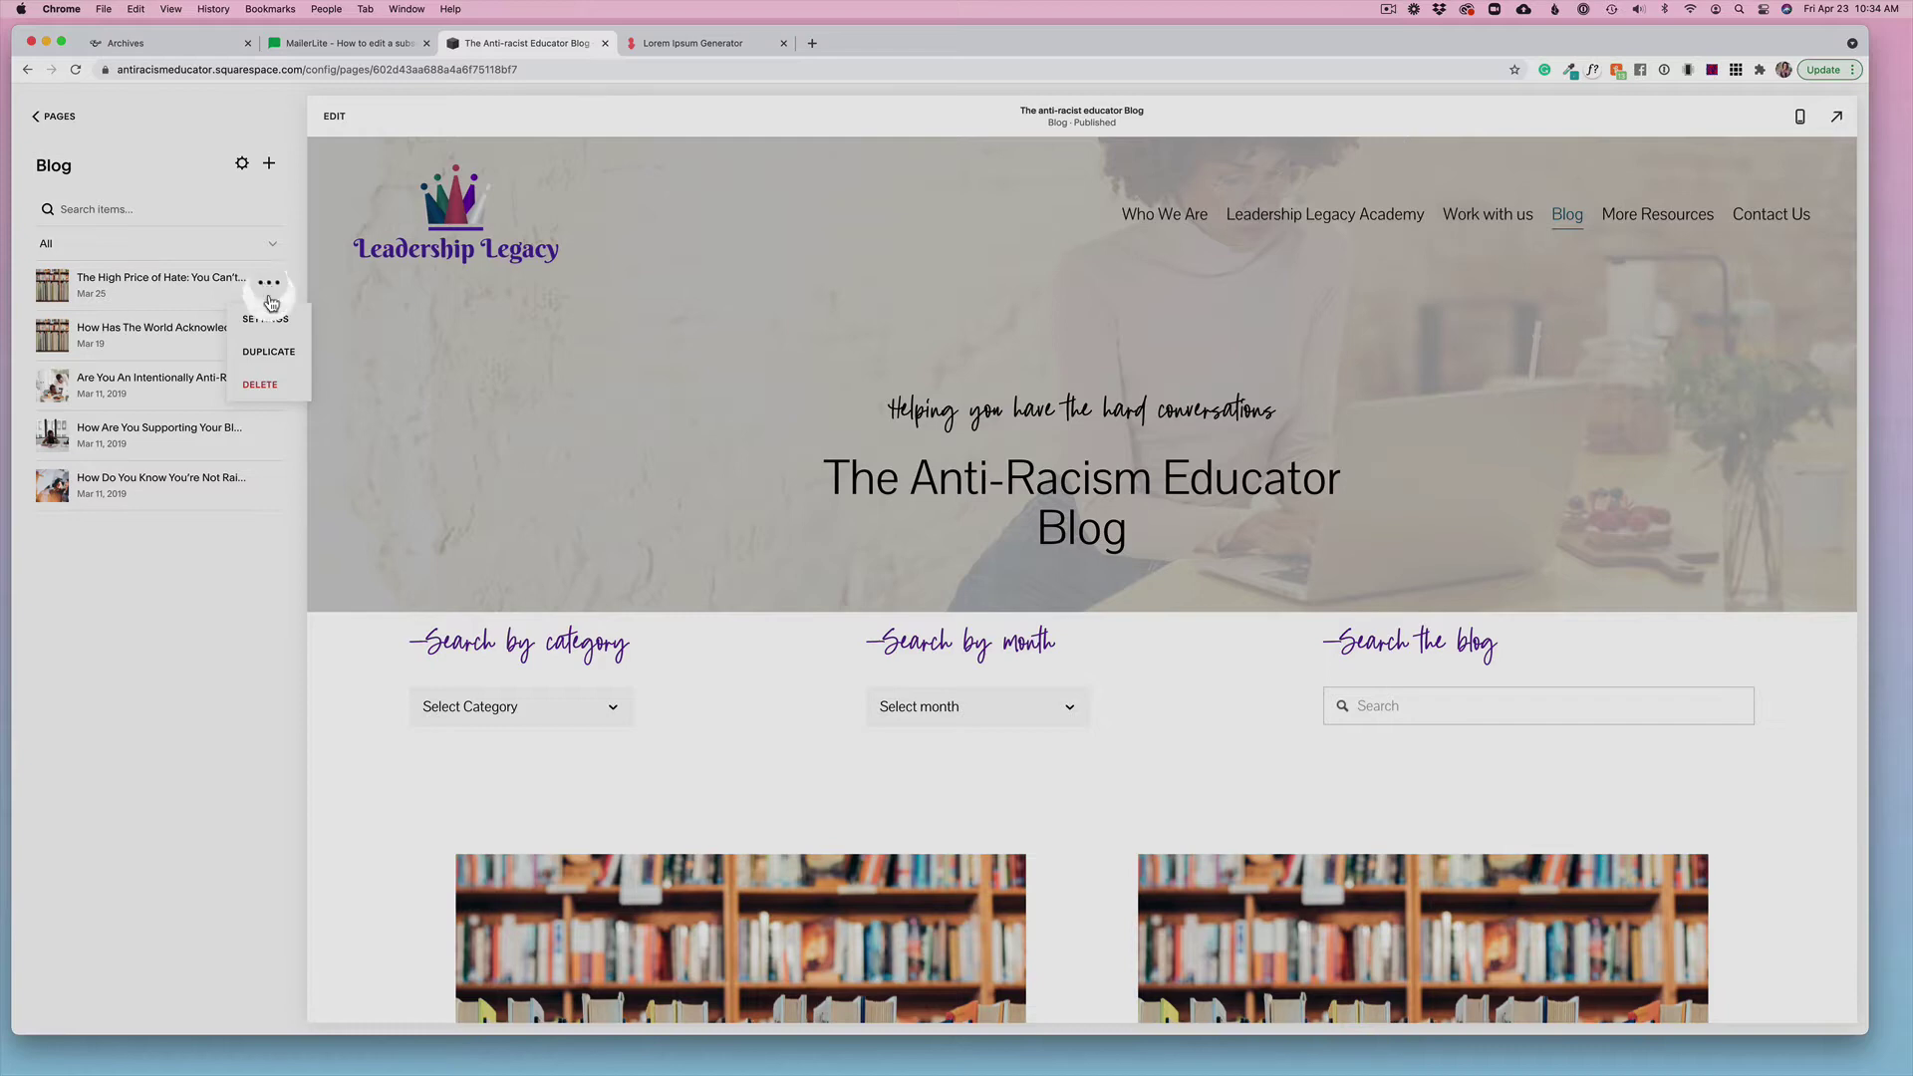
{"action": "left_click", "coordinate": [266, 354]}
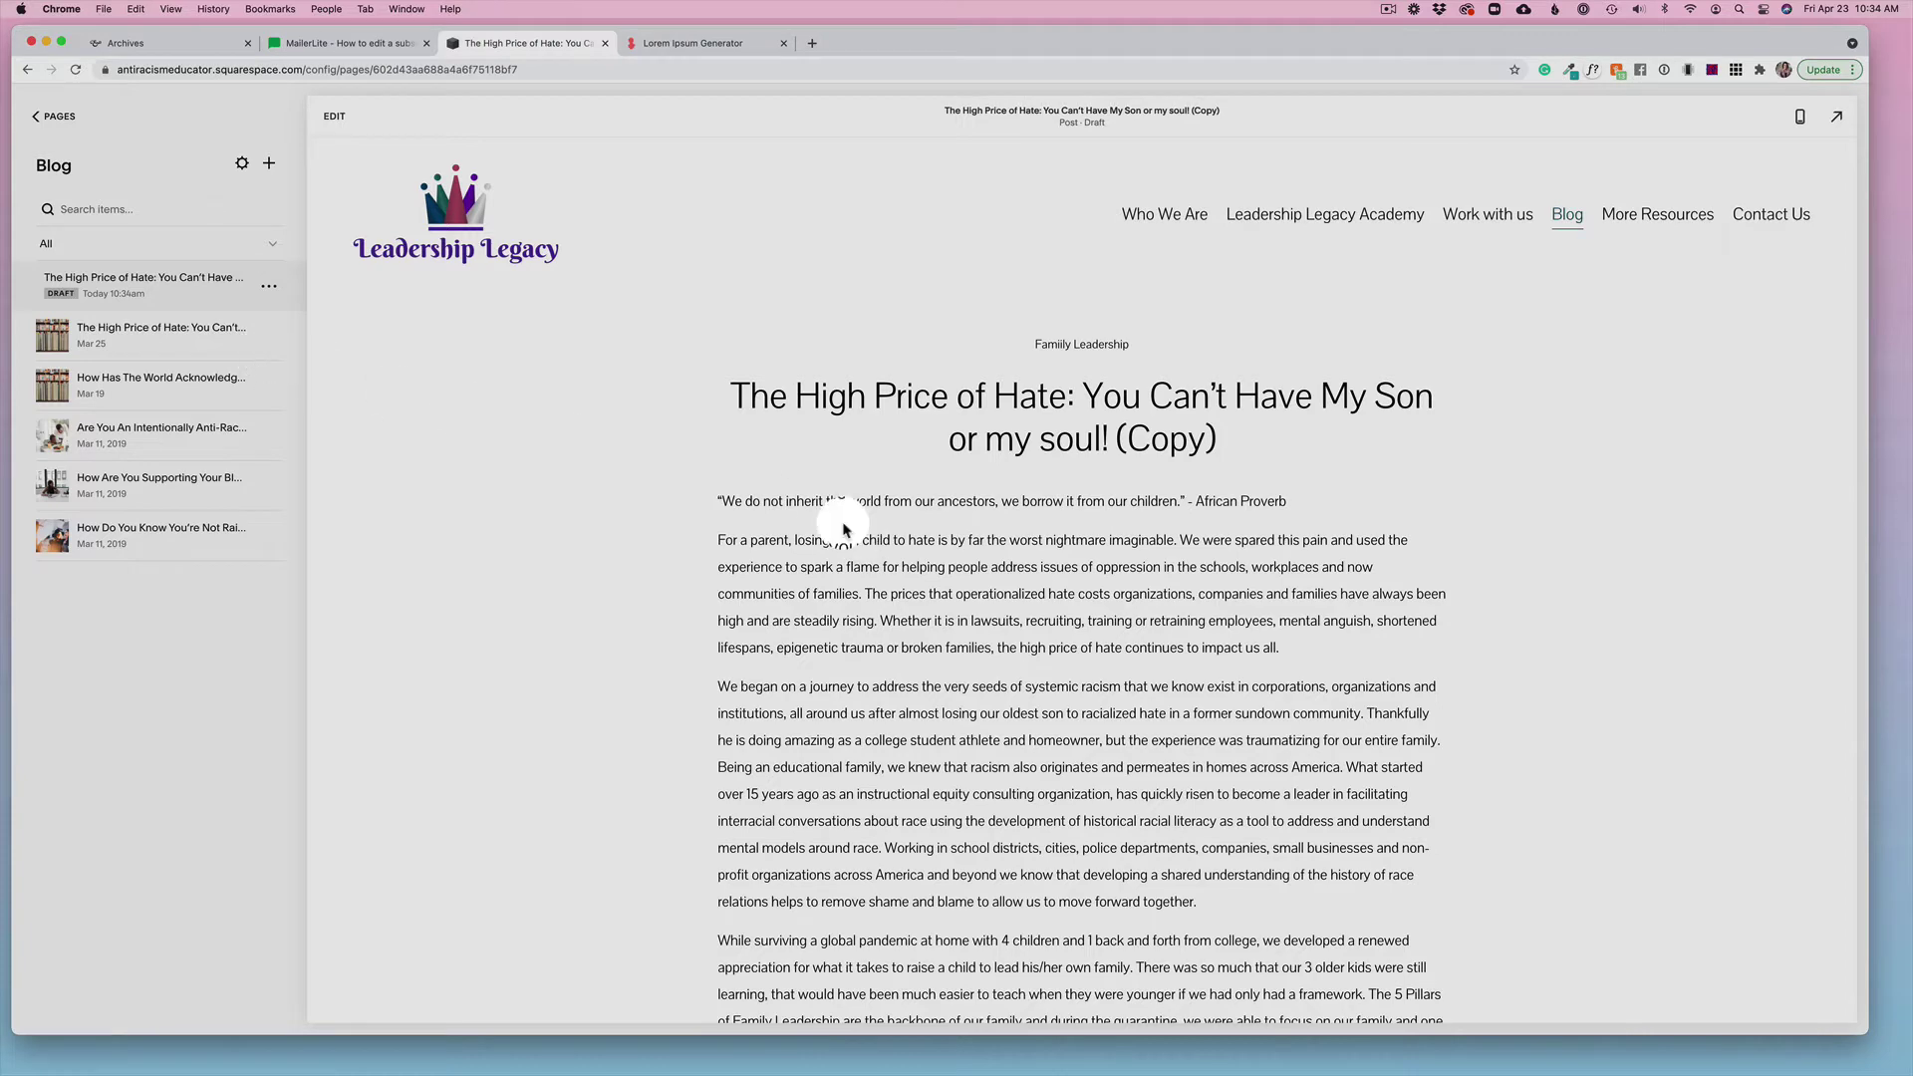
{"action": "scroll", "coordinate": [855, 528], "scroll_direction": "down", "scroll_amount": 15}
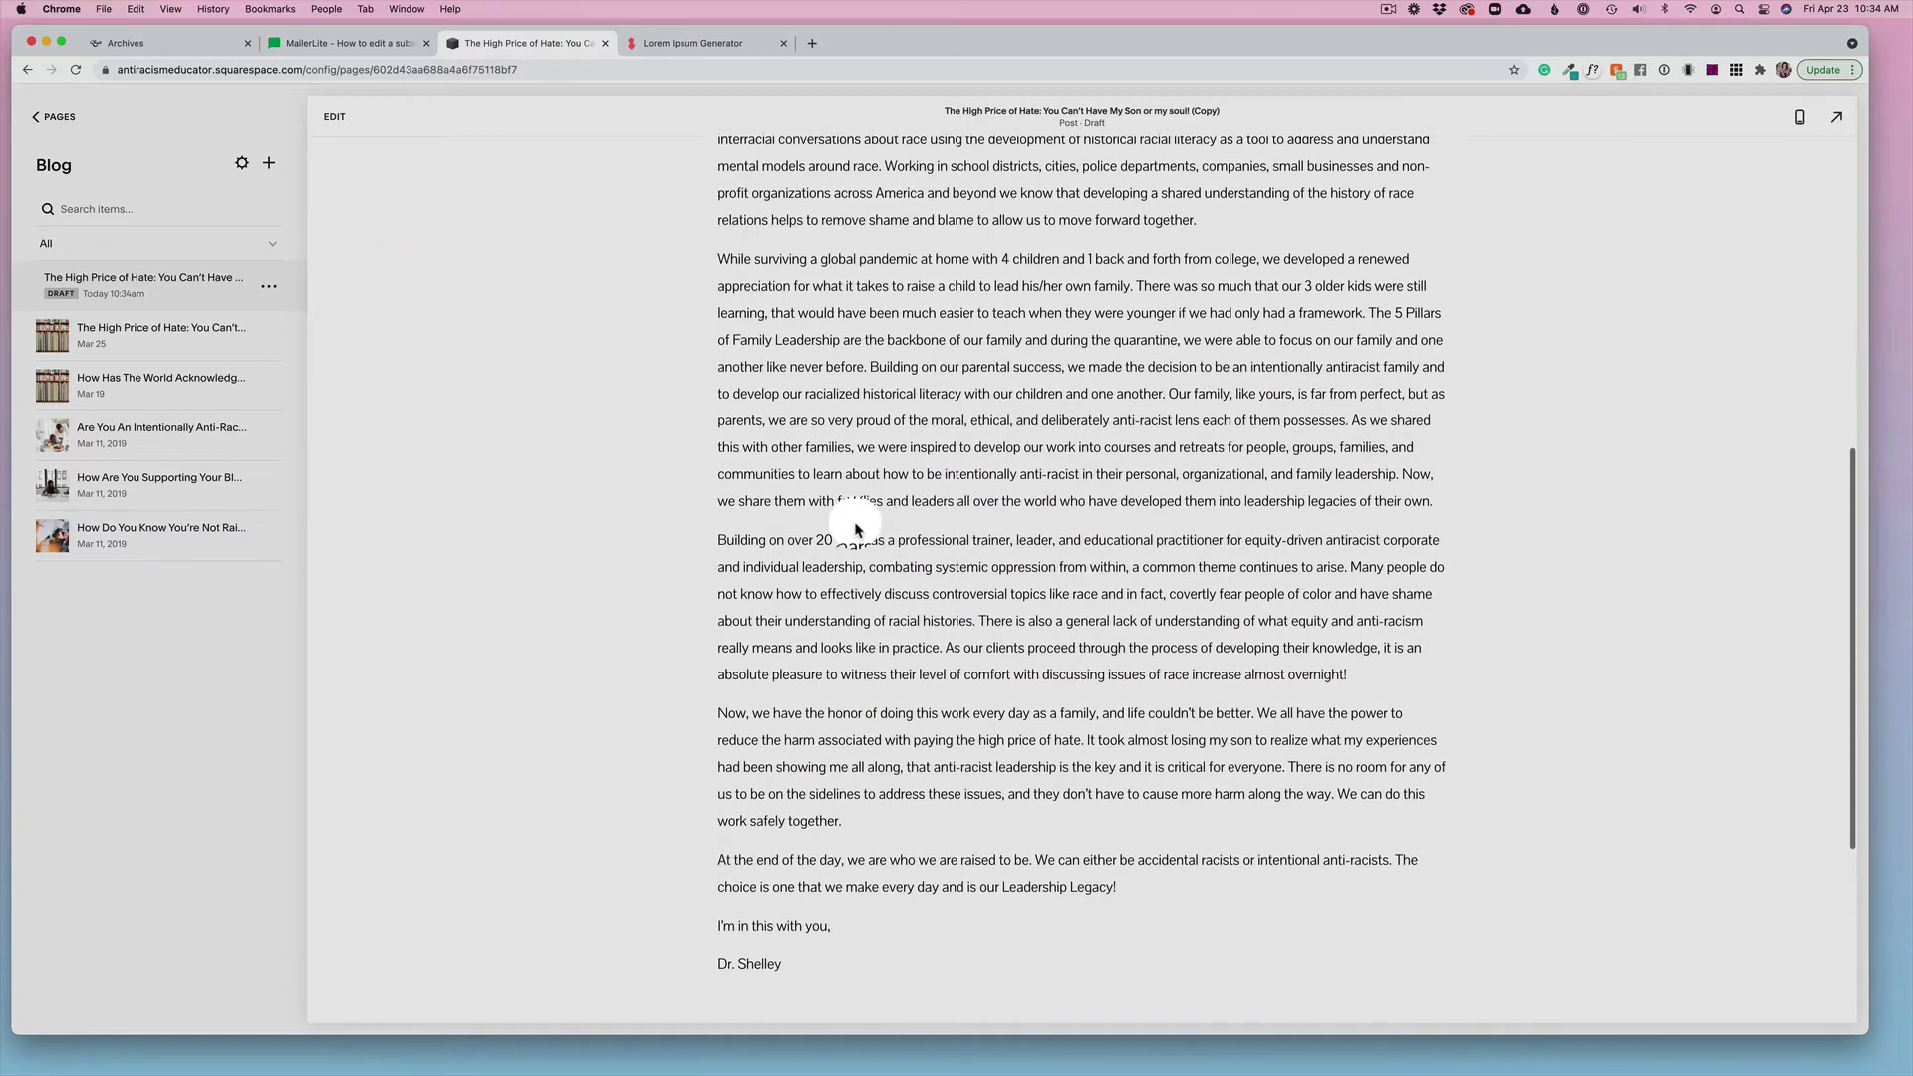
{"action": "scroll", "coordinate": [855, 522], "scroll_direction": "up", "scroll_amount": 15}
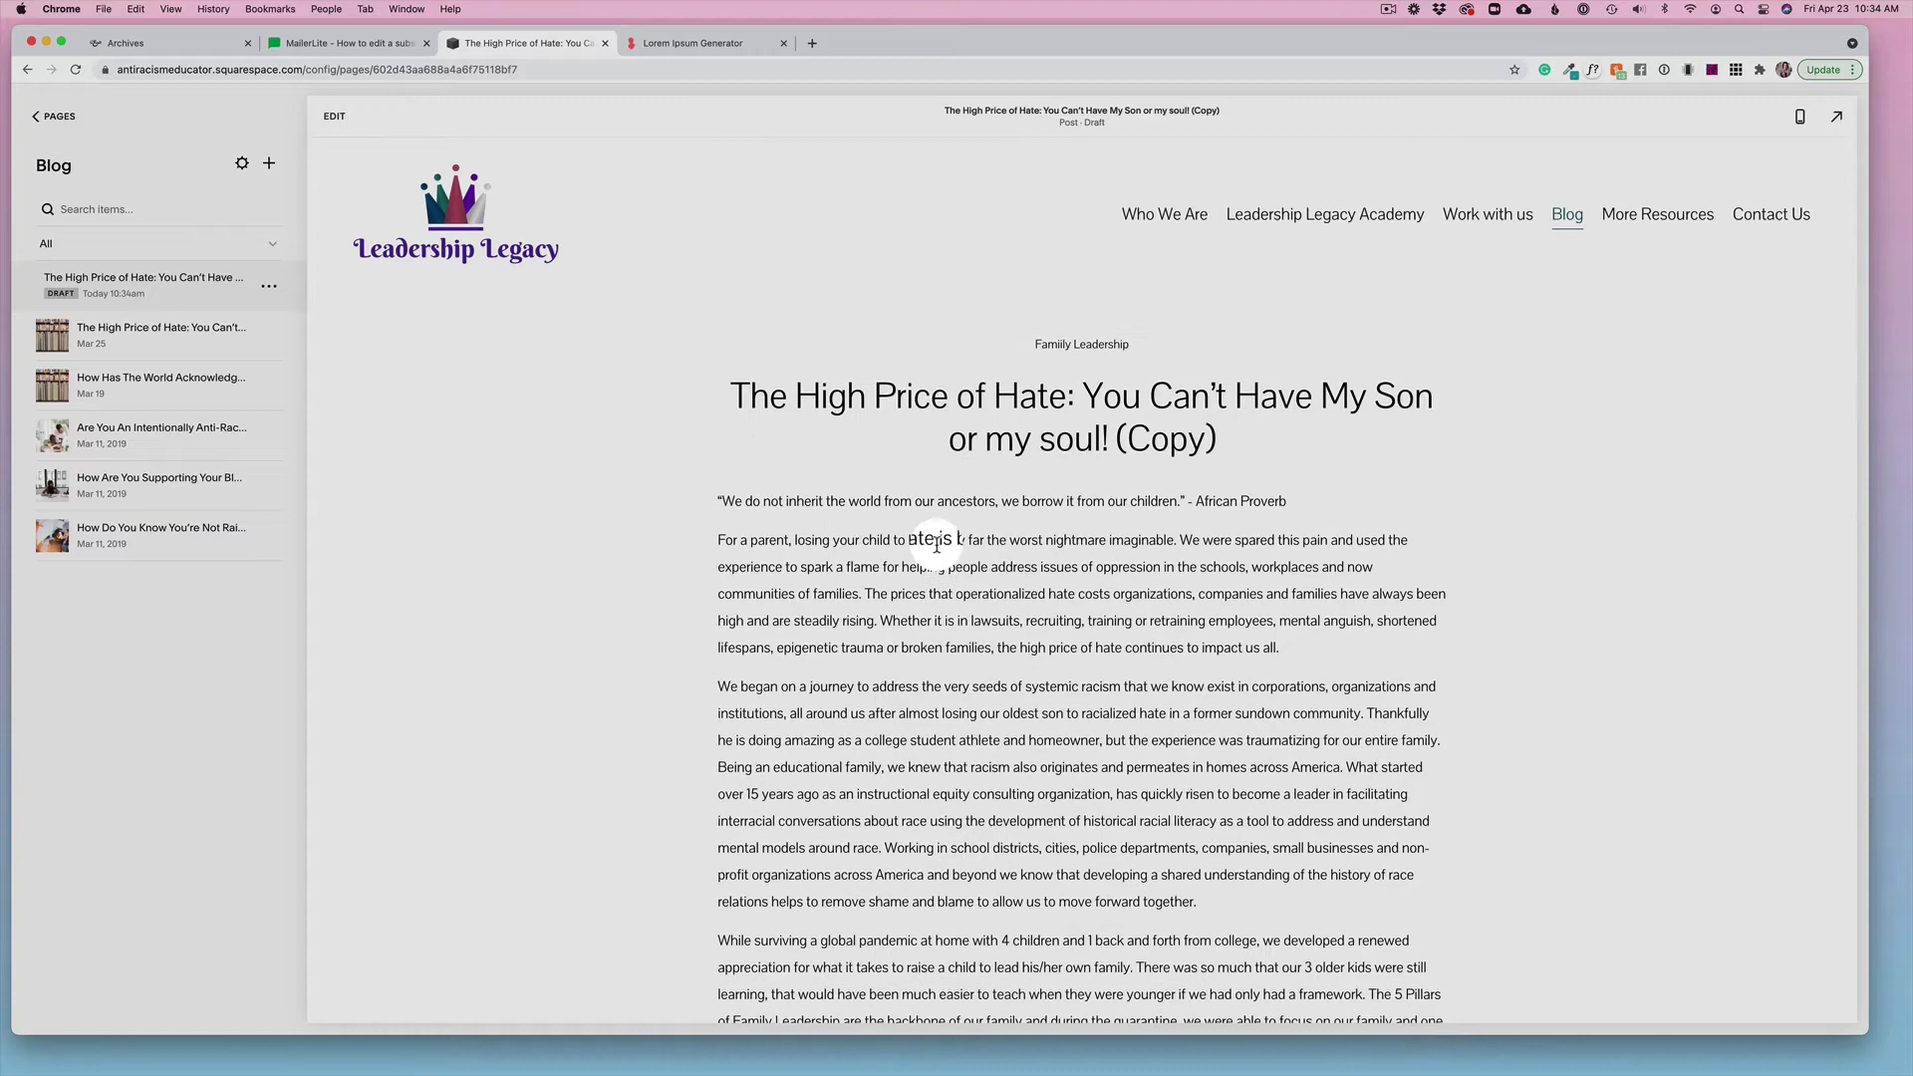
Edit the copied draft and replace its title with 'New blog title'
{"action": "left_click", "coordinate": [336, 118]}
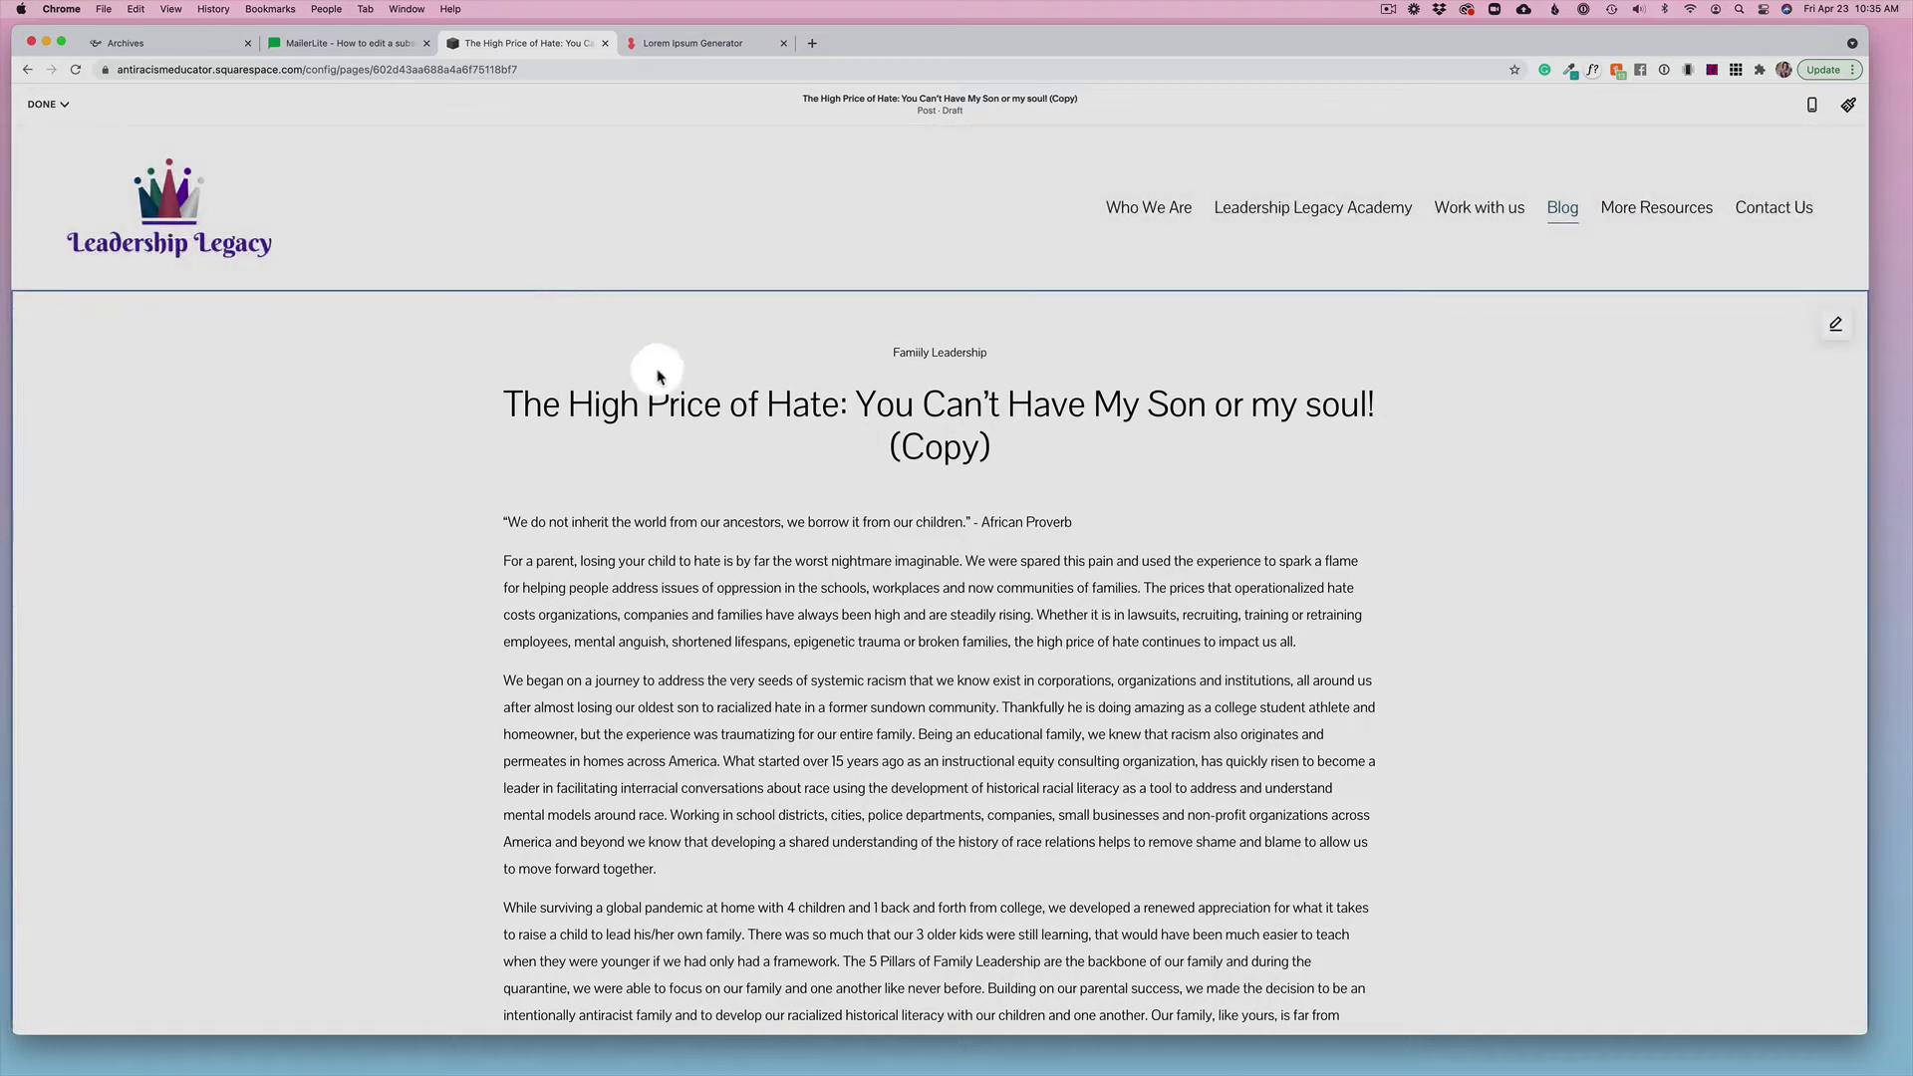
{"action": "left_click", "coordinate": [705, 406]}
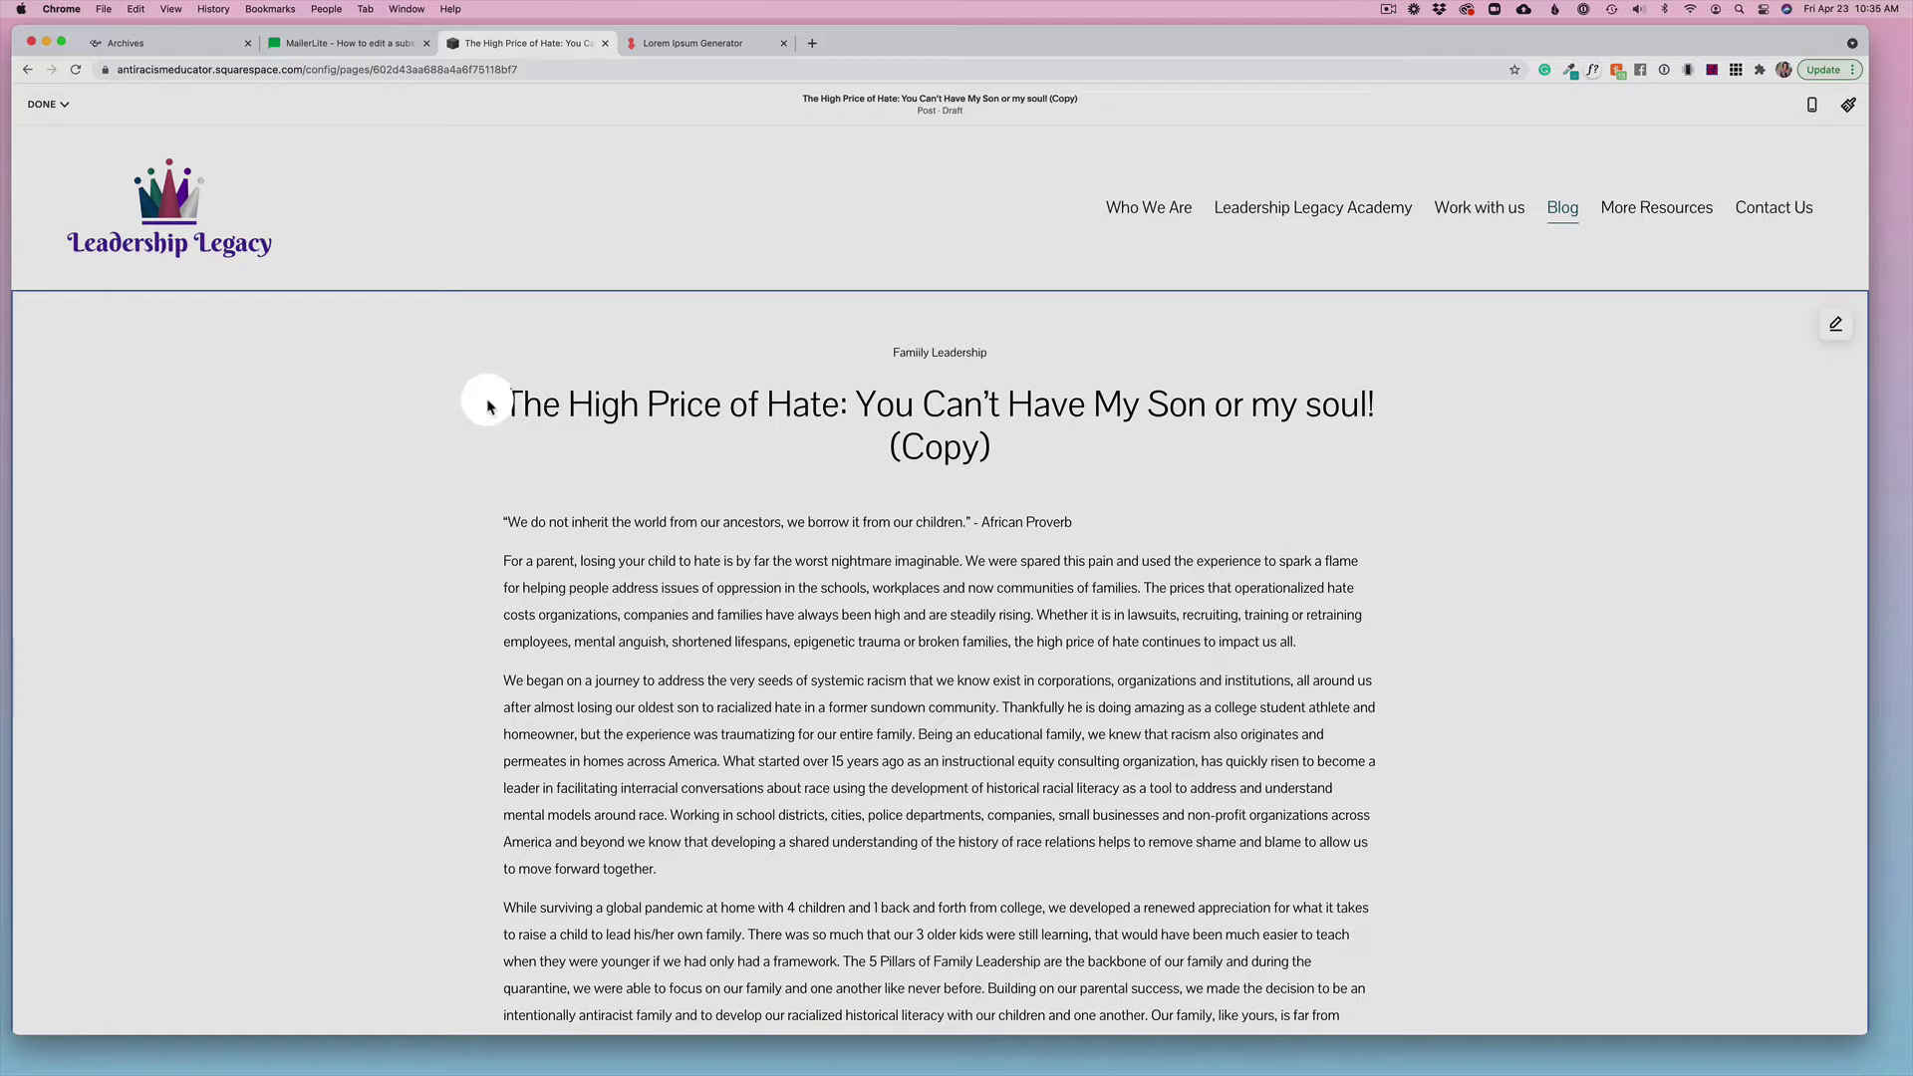
{"action": "left_click_drag", "start_coordinate": [501, 404], "coordinate": [994, 449]}
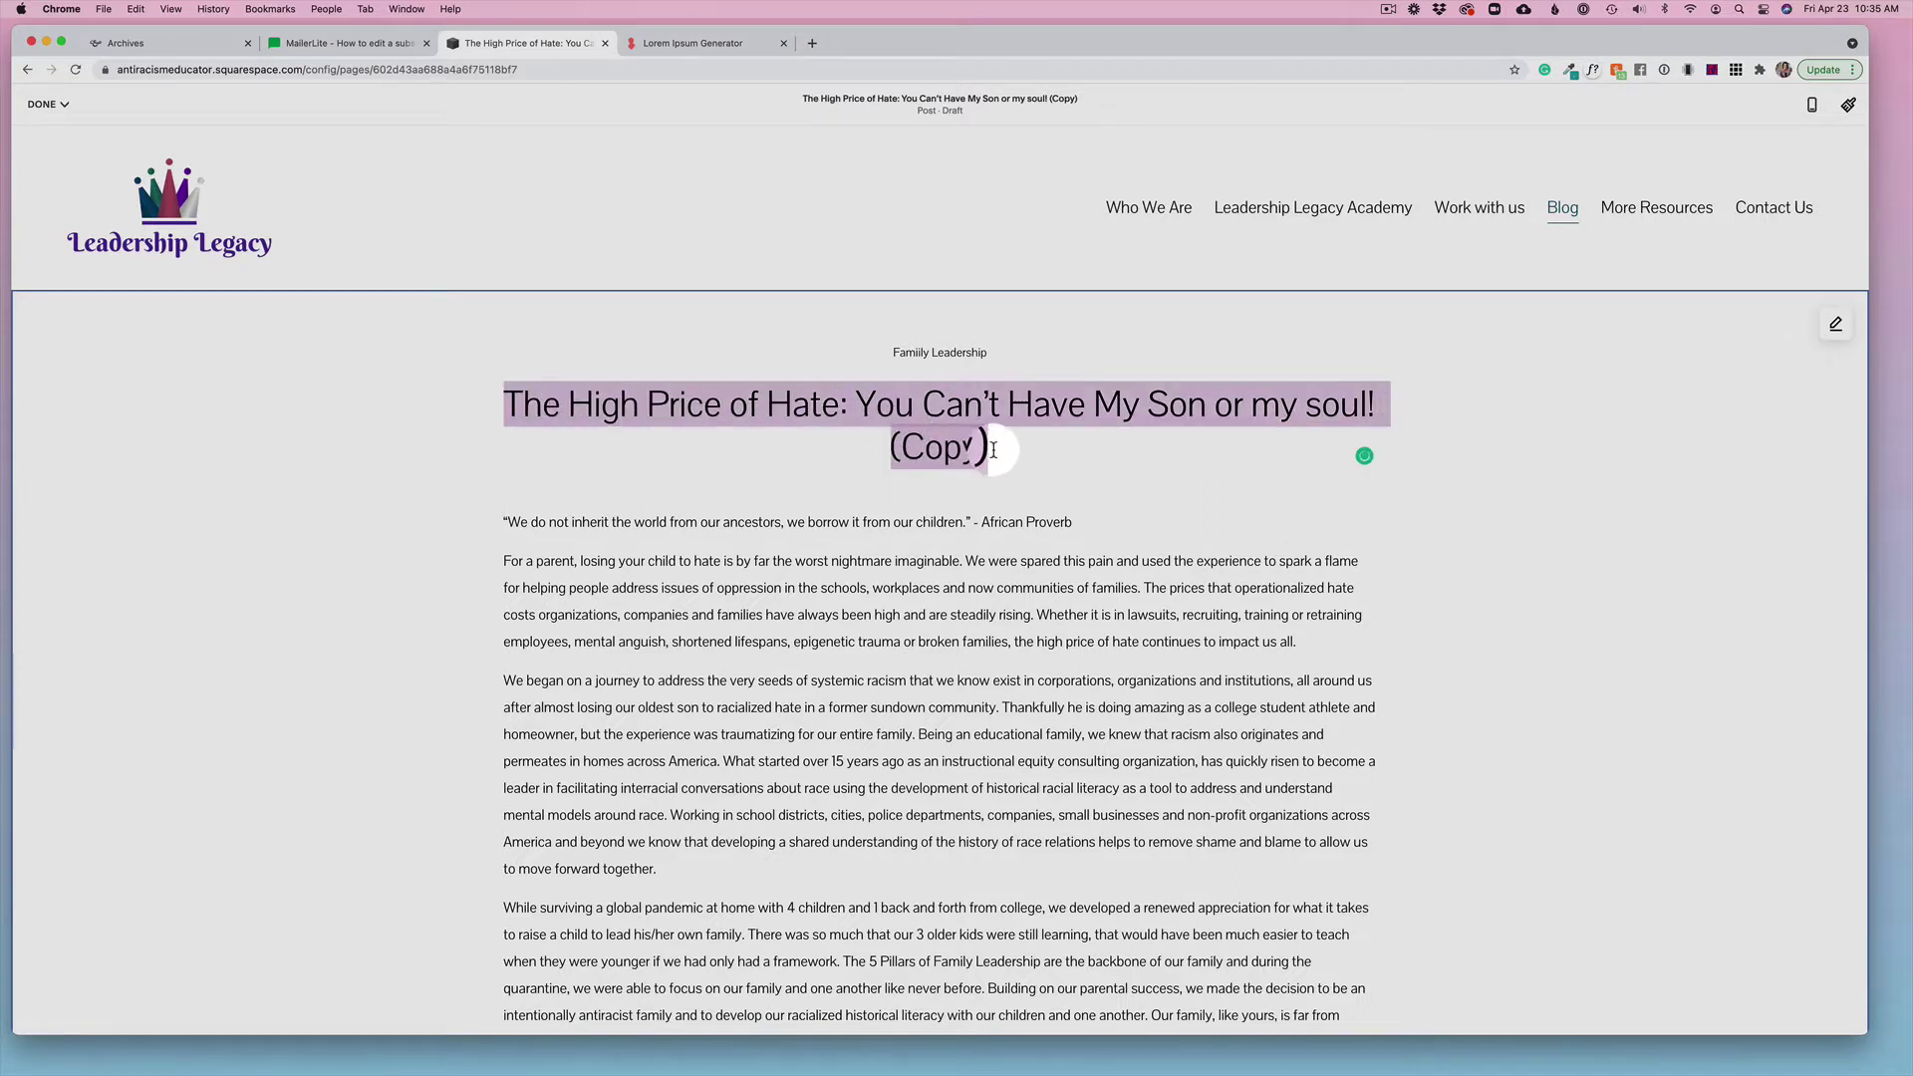
{"action": "type", "text": "New blog"}
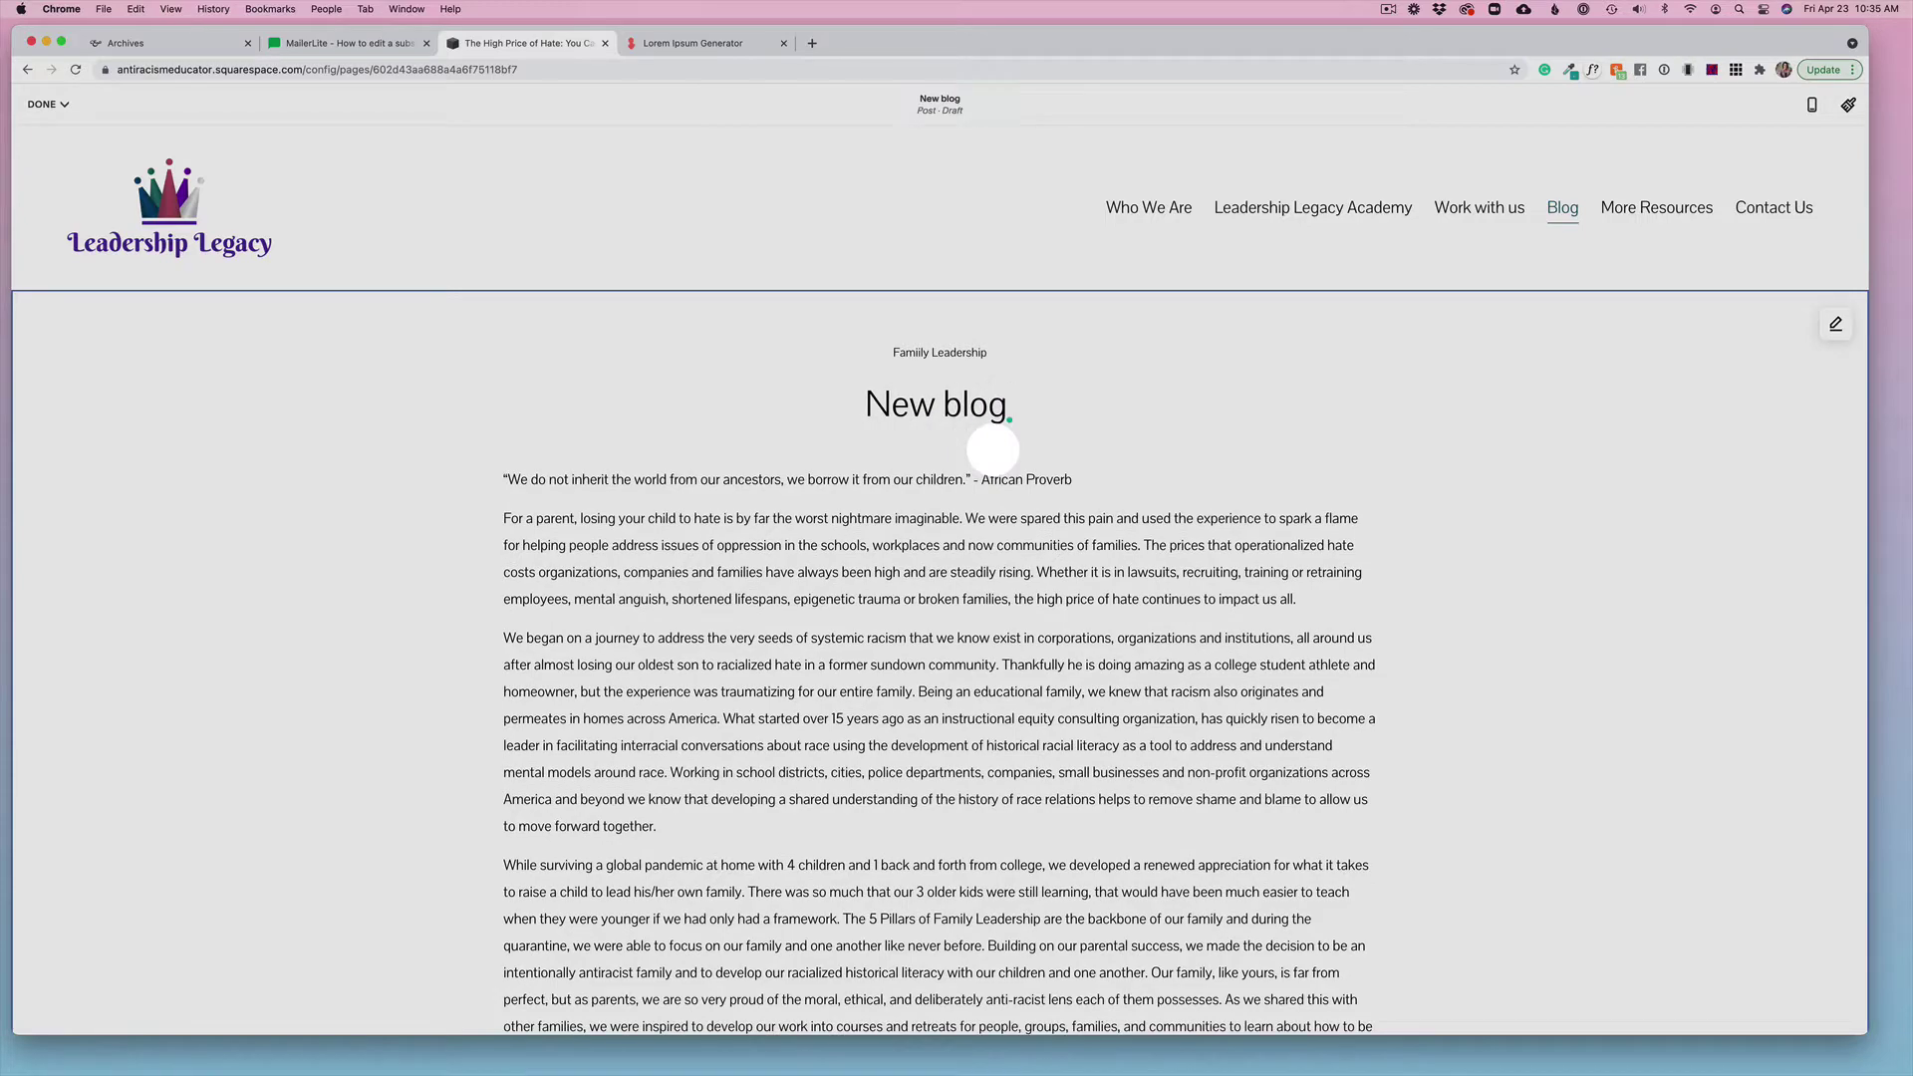
{"action": "type", "text": " title"}
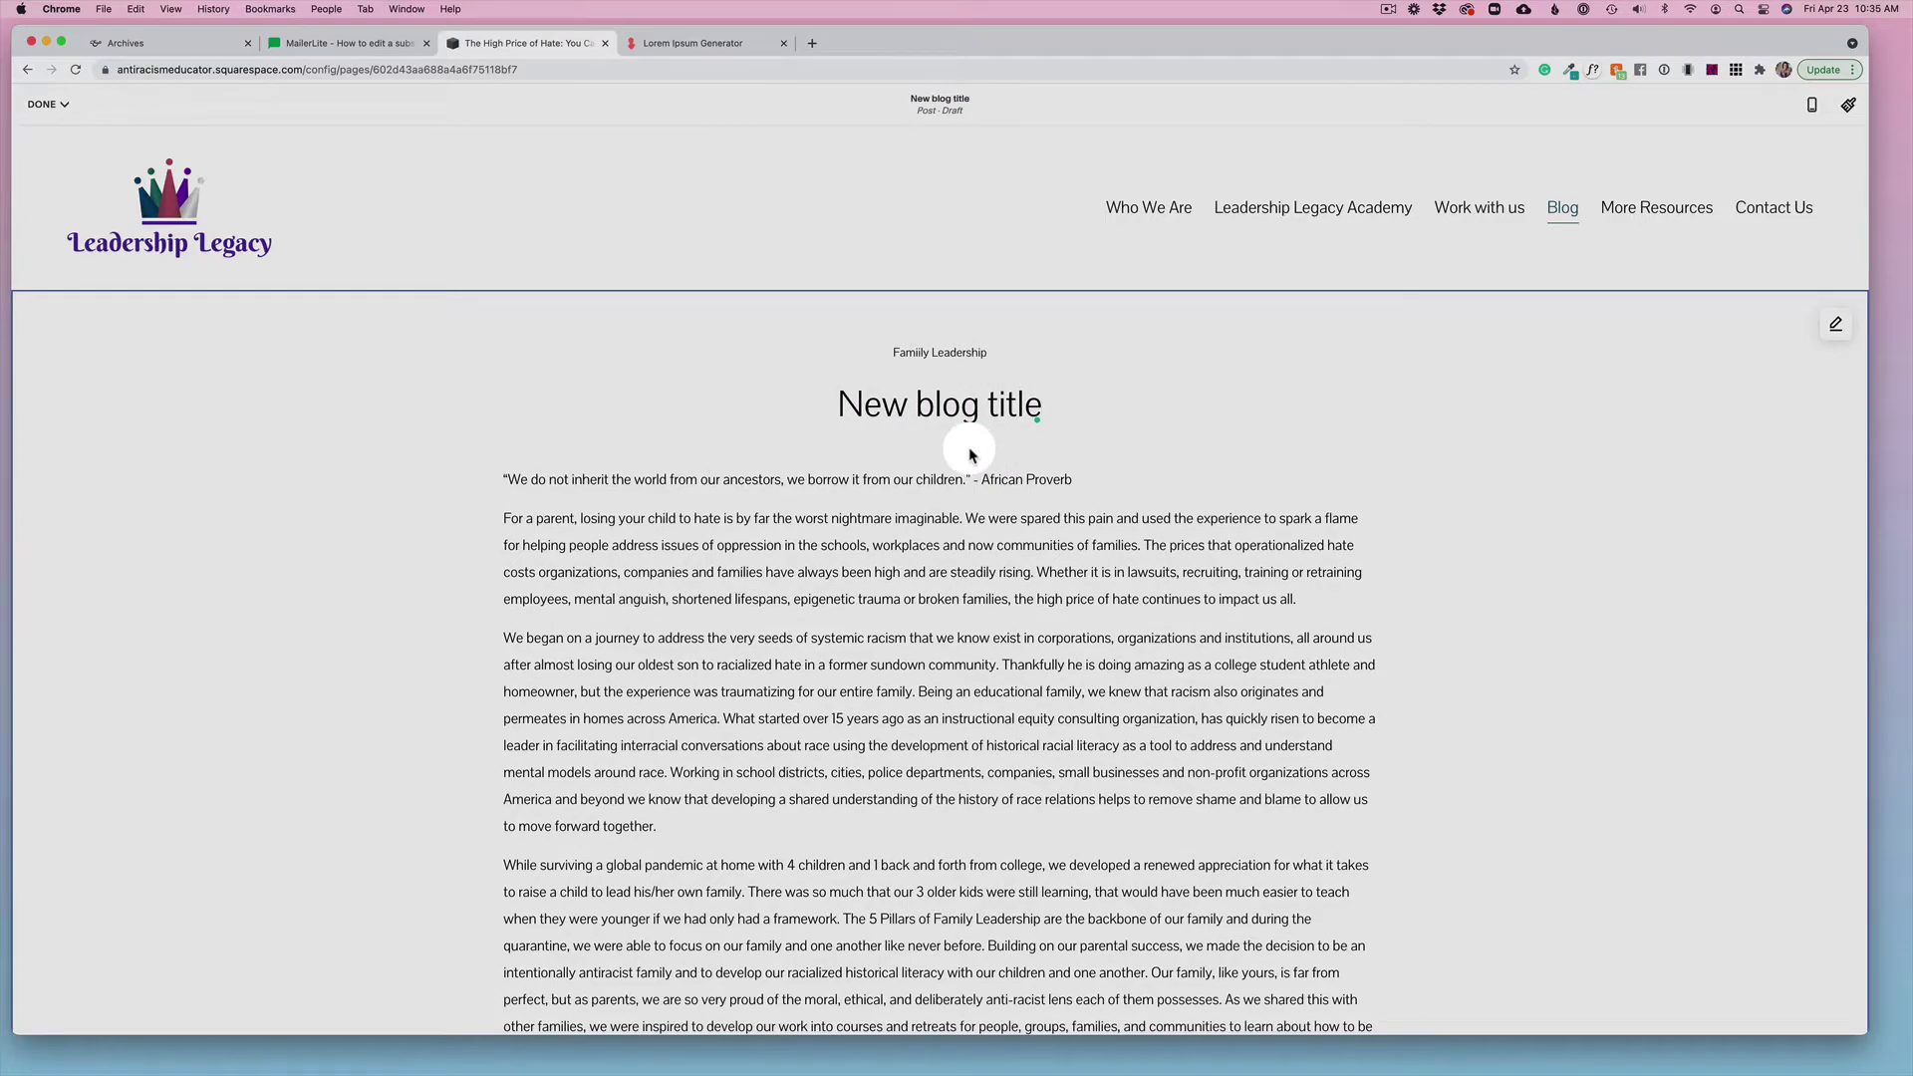
Select all copied body text, from the top through 'Dr. Shelley', and delete it
{"action": "left_click", "coordinate": [808, 535]}
{"action": "scroll", "coordinate": [749, 558], "scroll_direction": "down", "scroll_amount": 10}
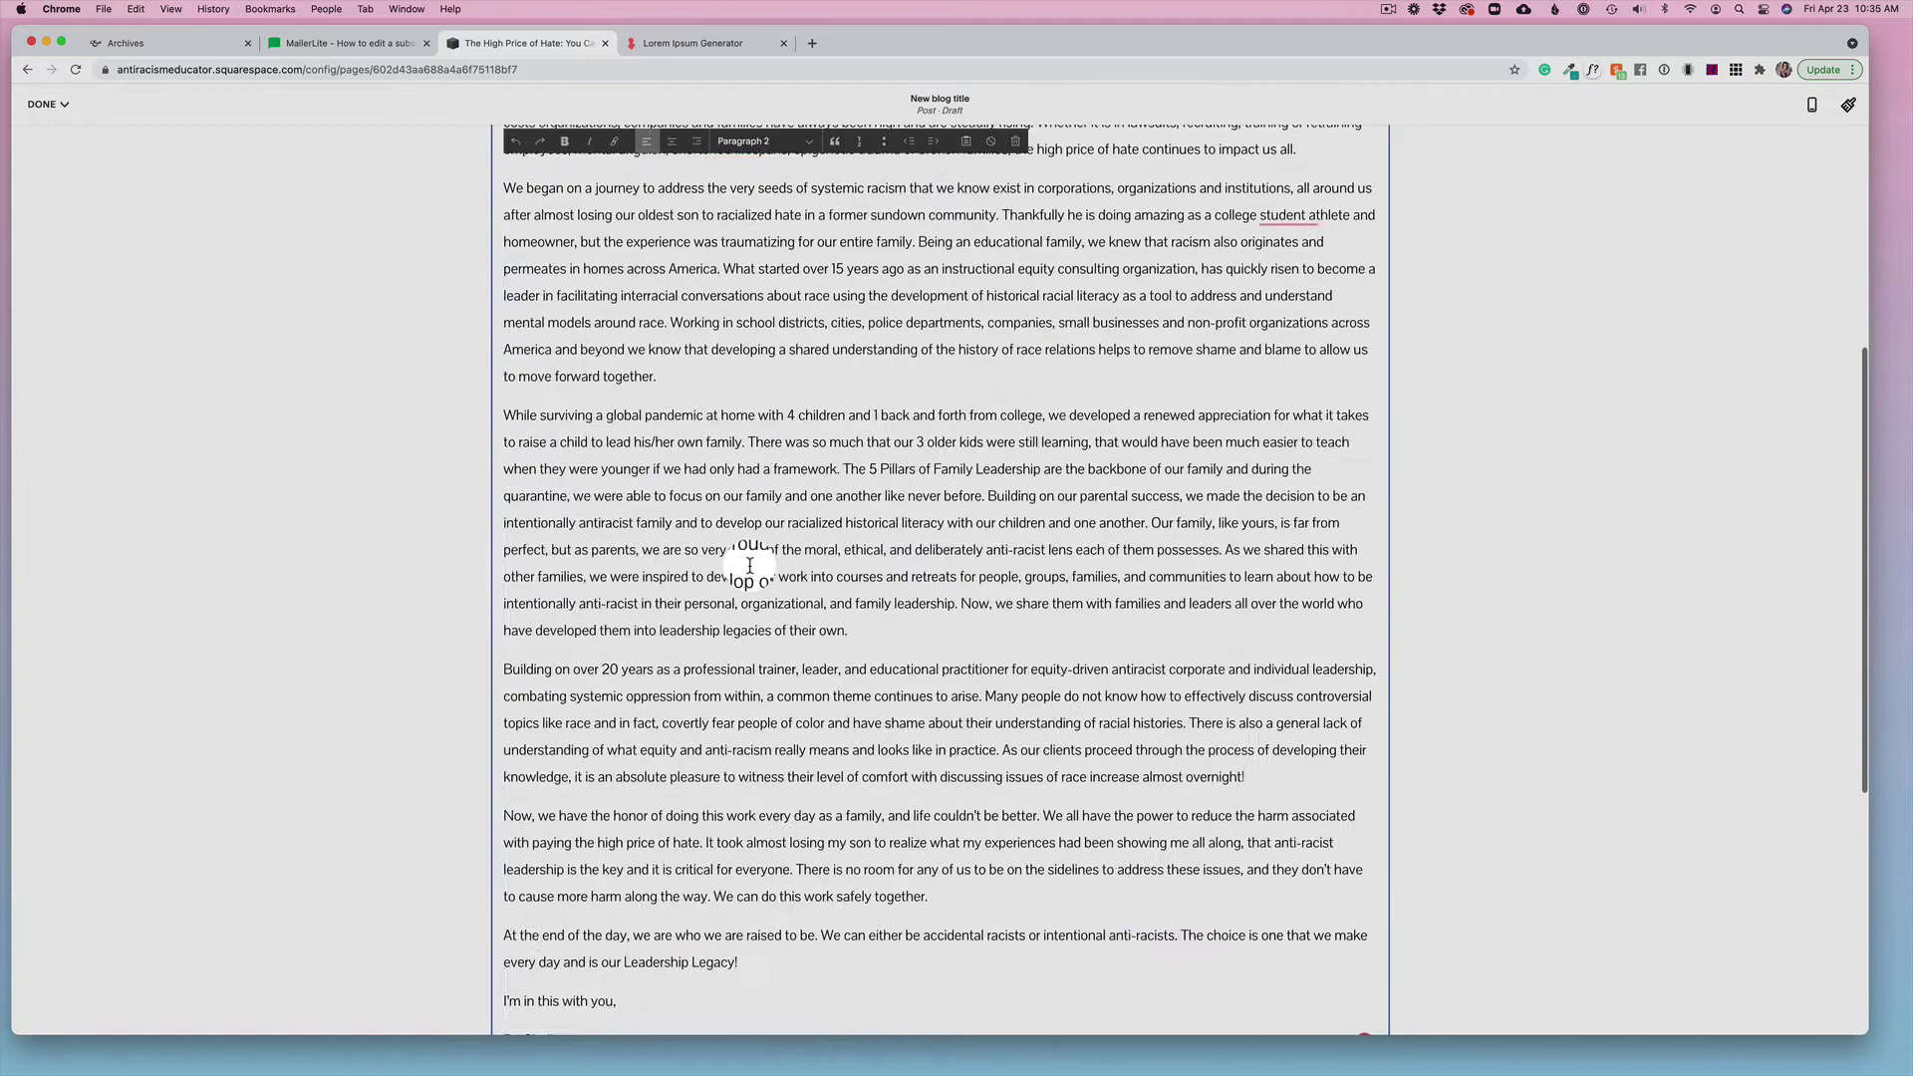
{"action": "scroll", "coordinate": [750, 565], "scroll_direction": "up", "scroll_amount": 5}
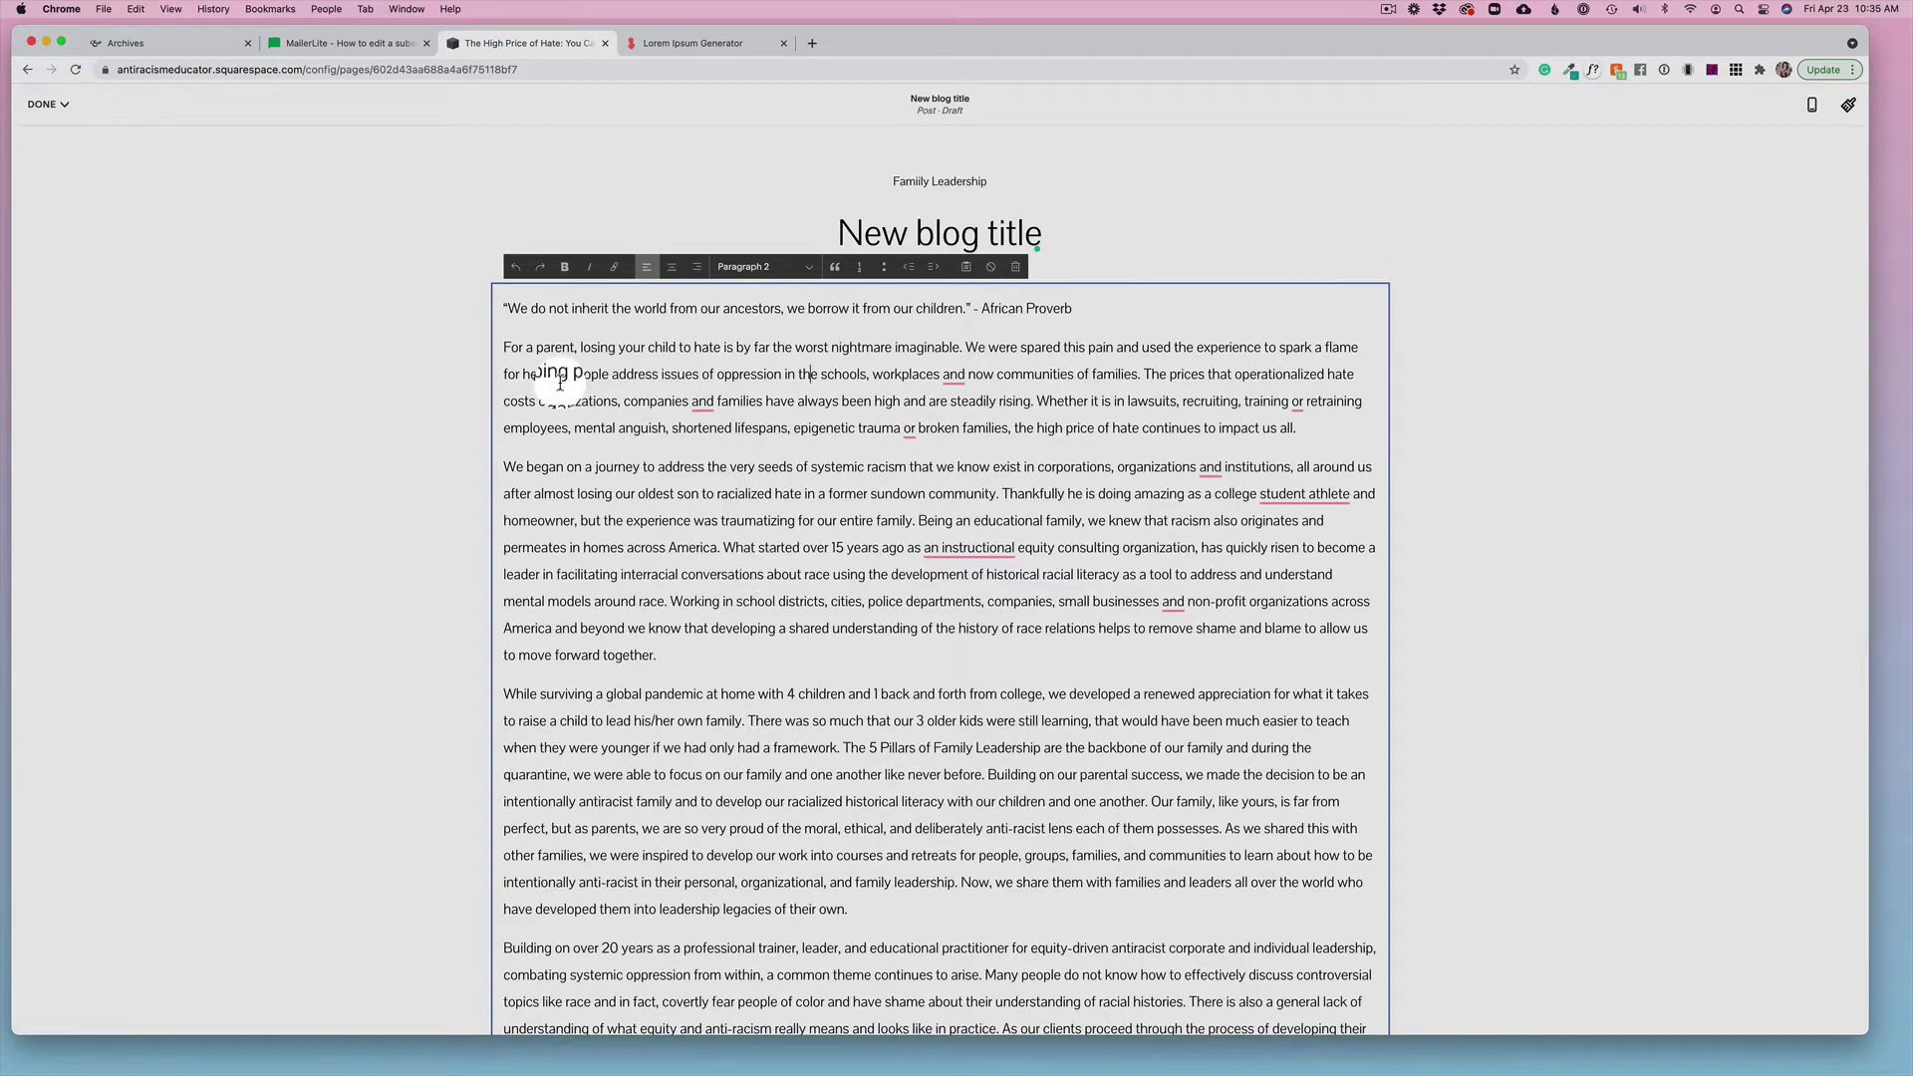
{"action": "left_click_drag", "start_coordinate": [504, 311], "coordinate": [725, 786]}
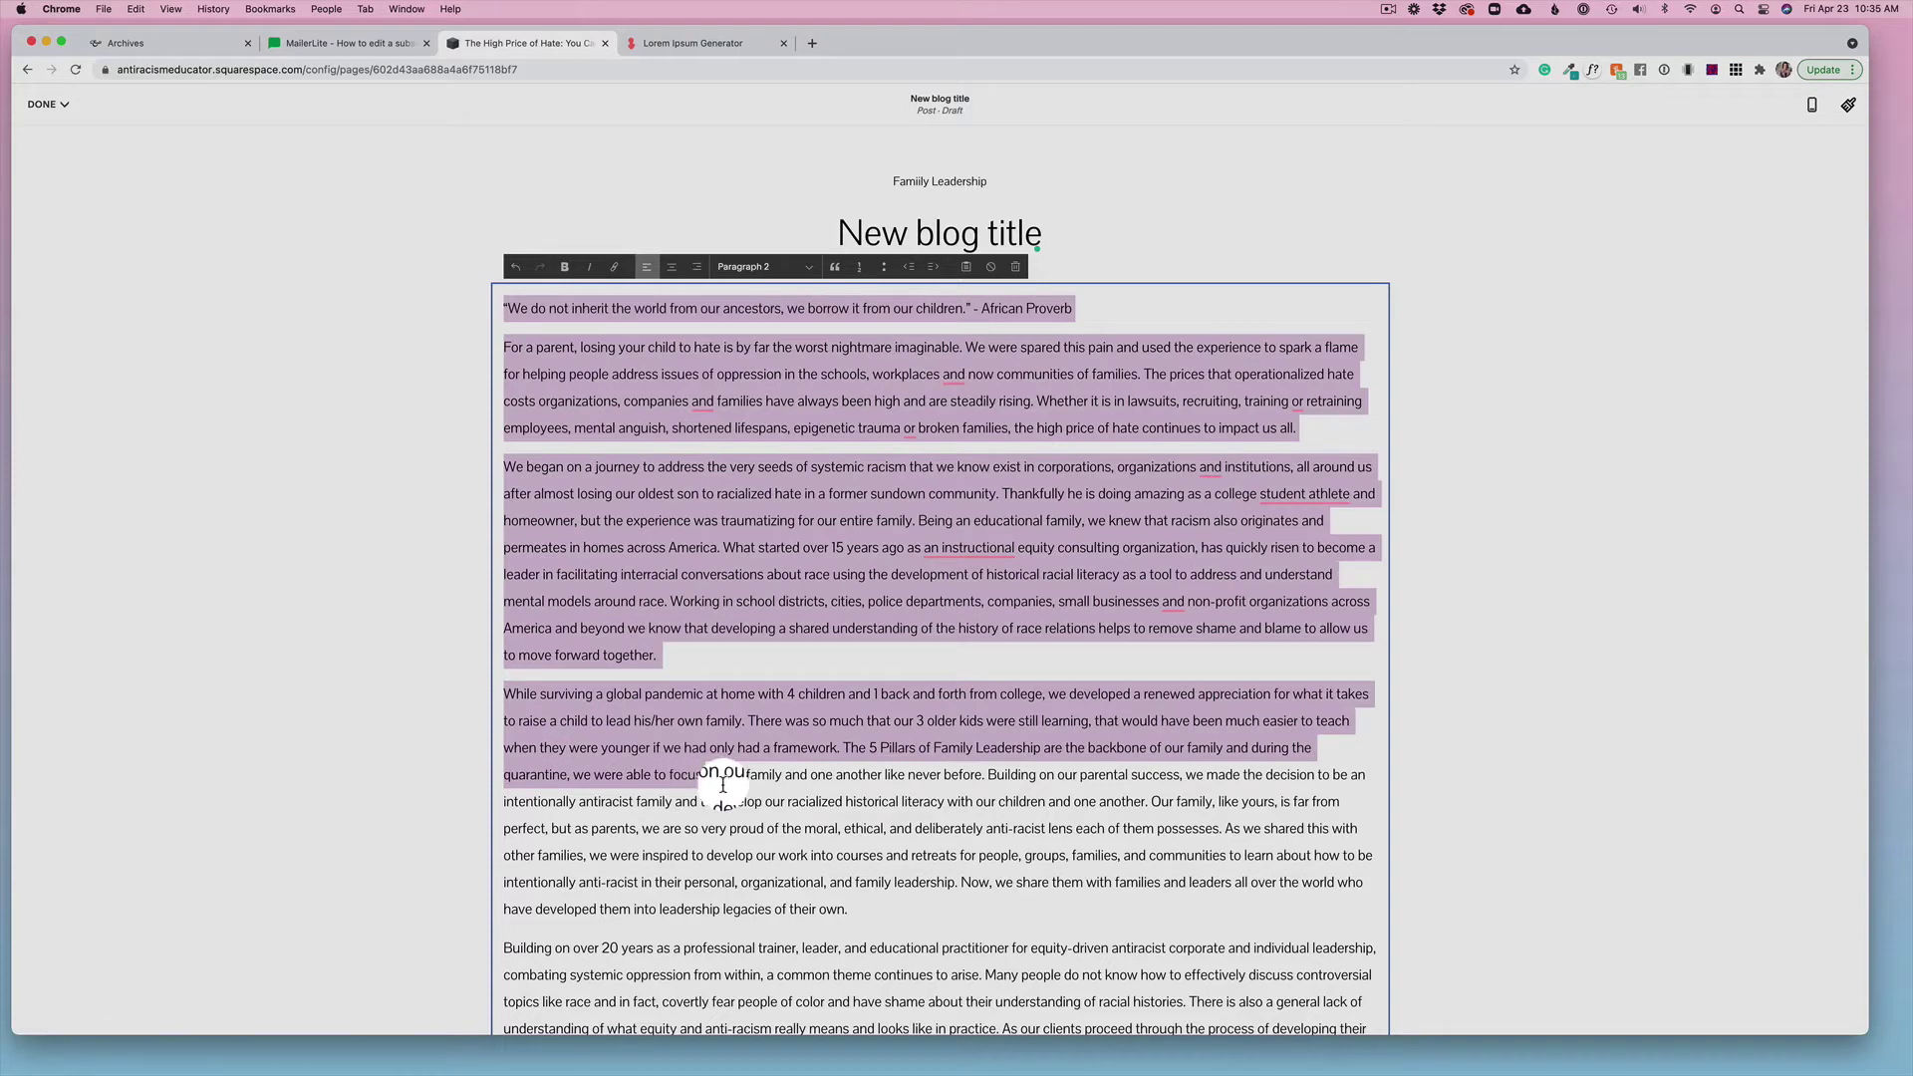
{"action": "scroll", "coordinate": [723, 786], "scroll_direction": "down", "scroll_amount": 8}
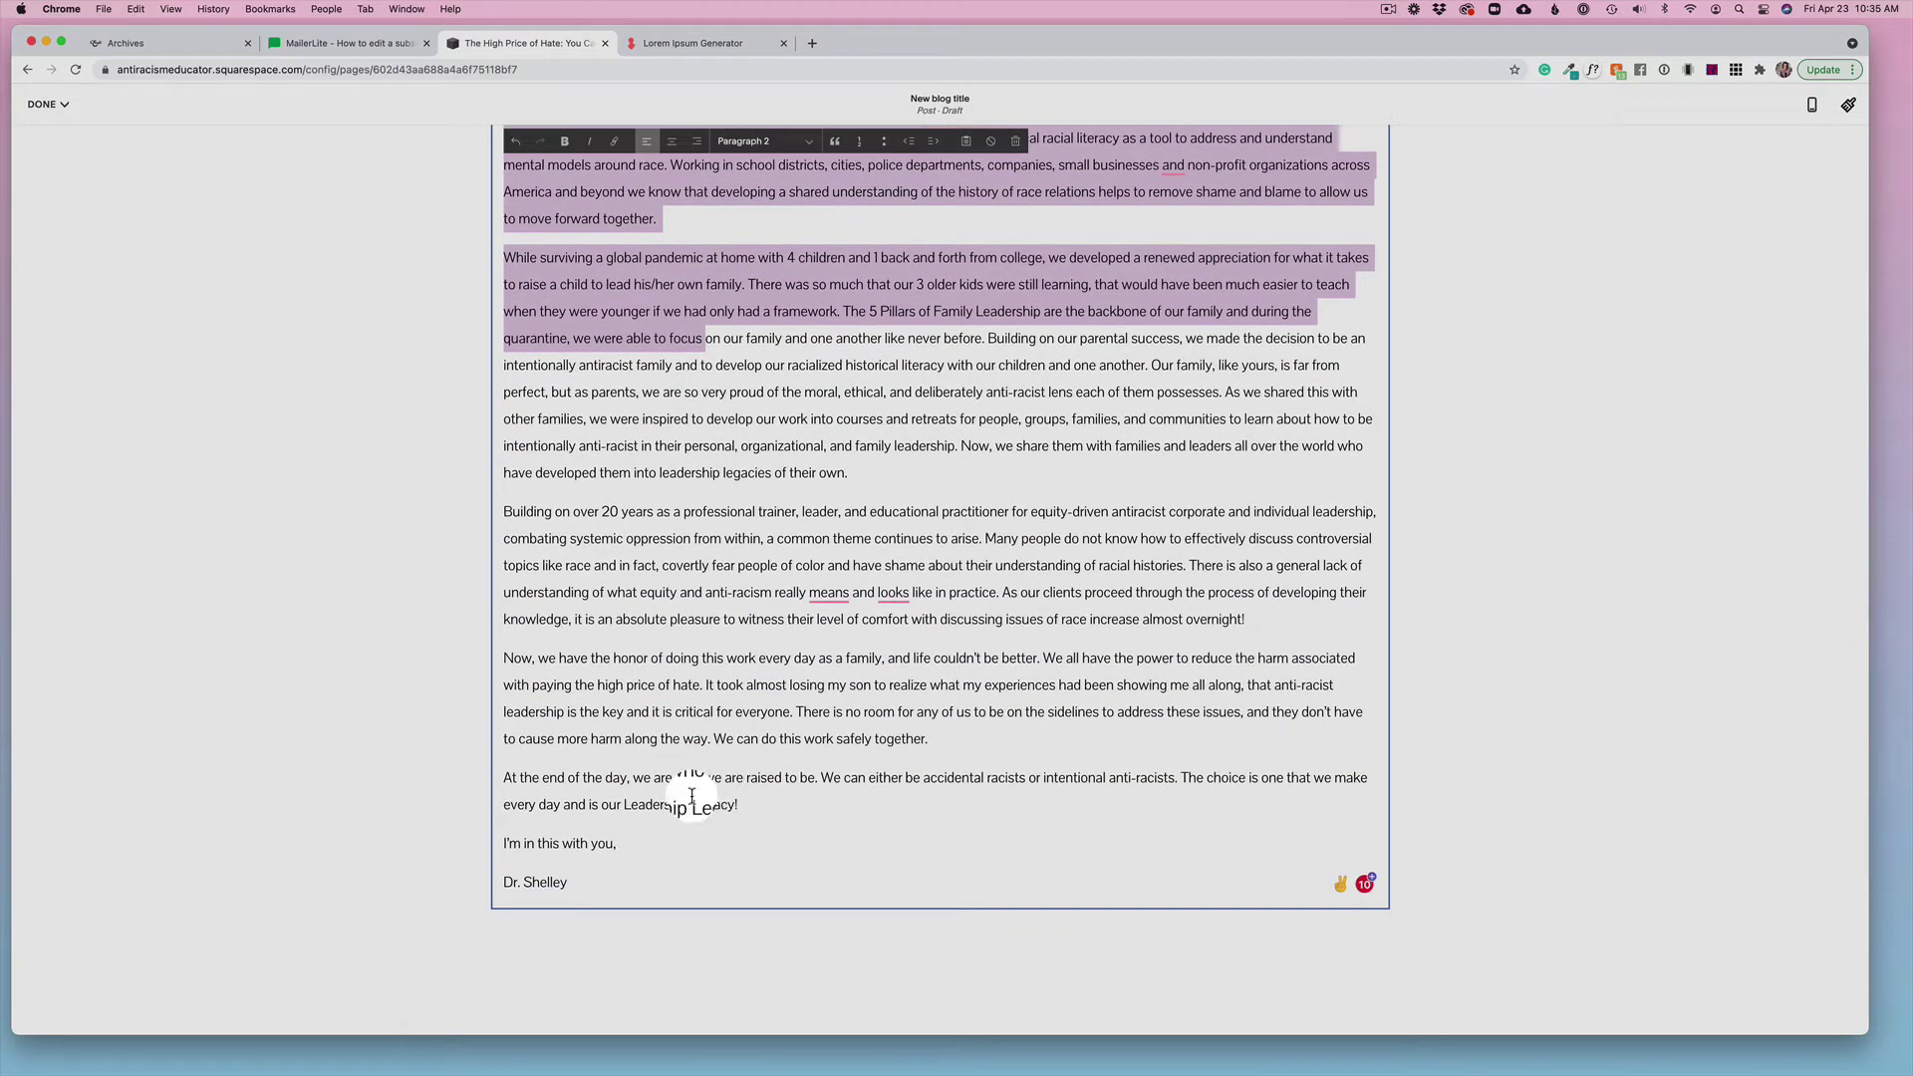
{"action": "left_click", "coordinate": [616, 872], "text": "shift"}
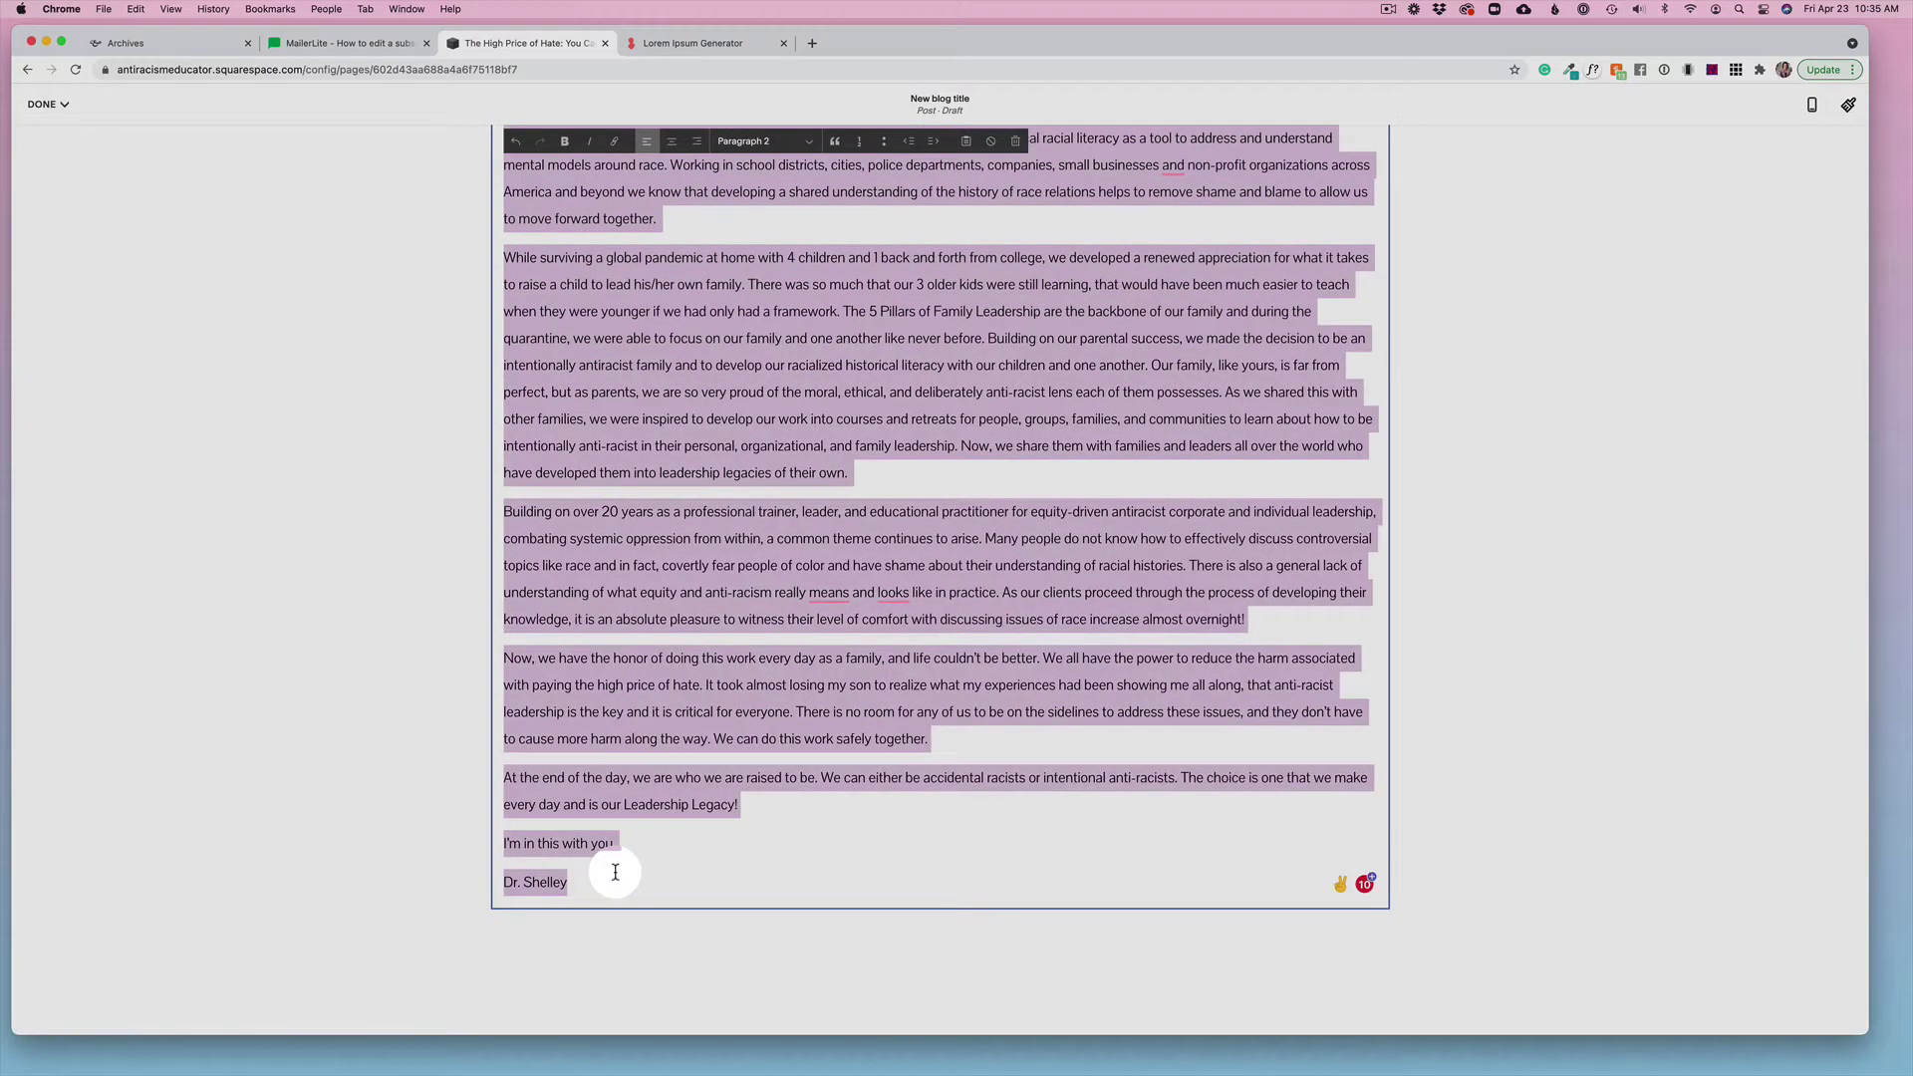
{"action": "key", "text": "BackSpace"}
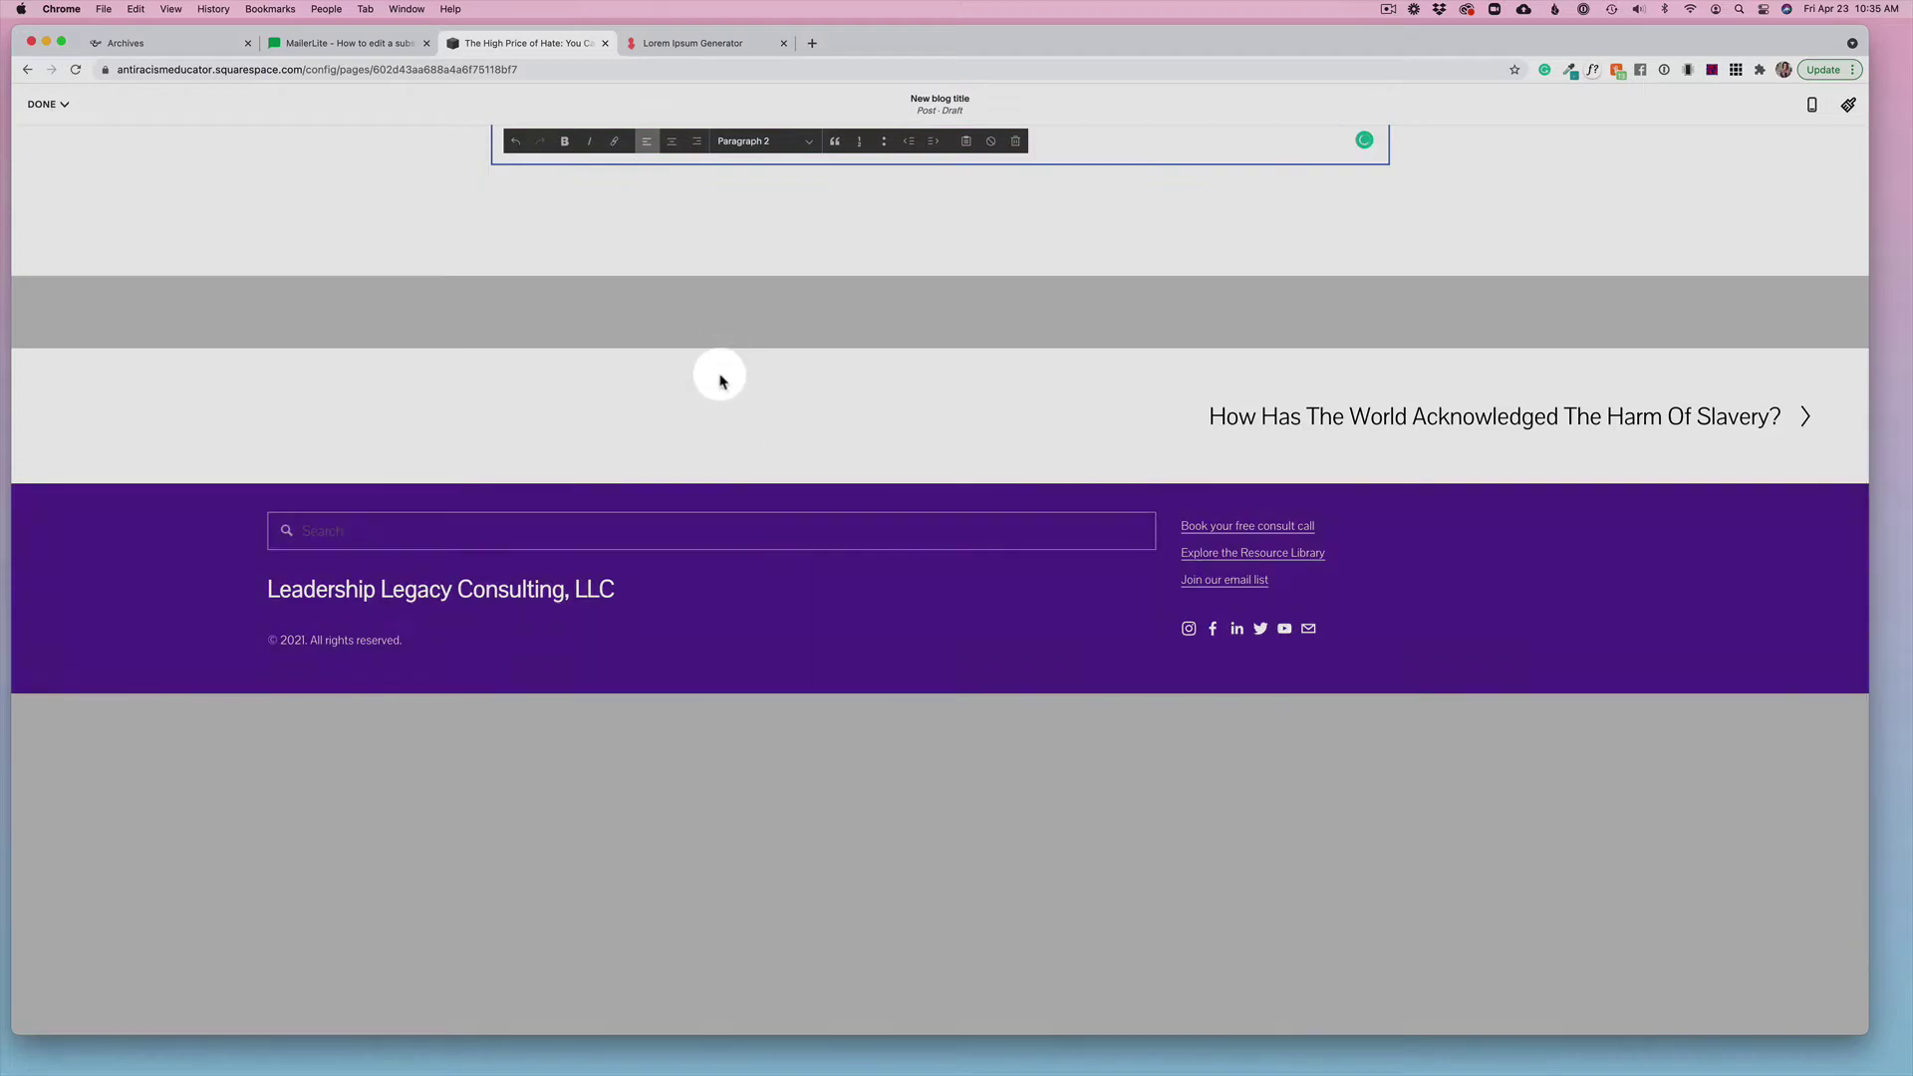
{"action": "scroll", "coordinate": [719, 378], "scroll_direction": "up", "scroll_amount": 5}
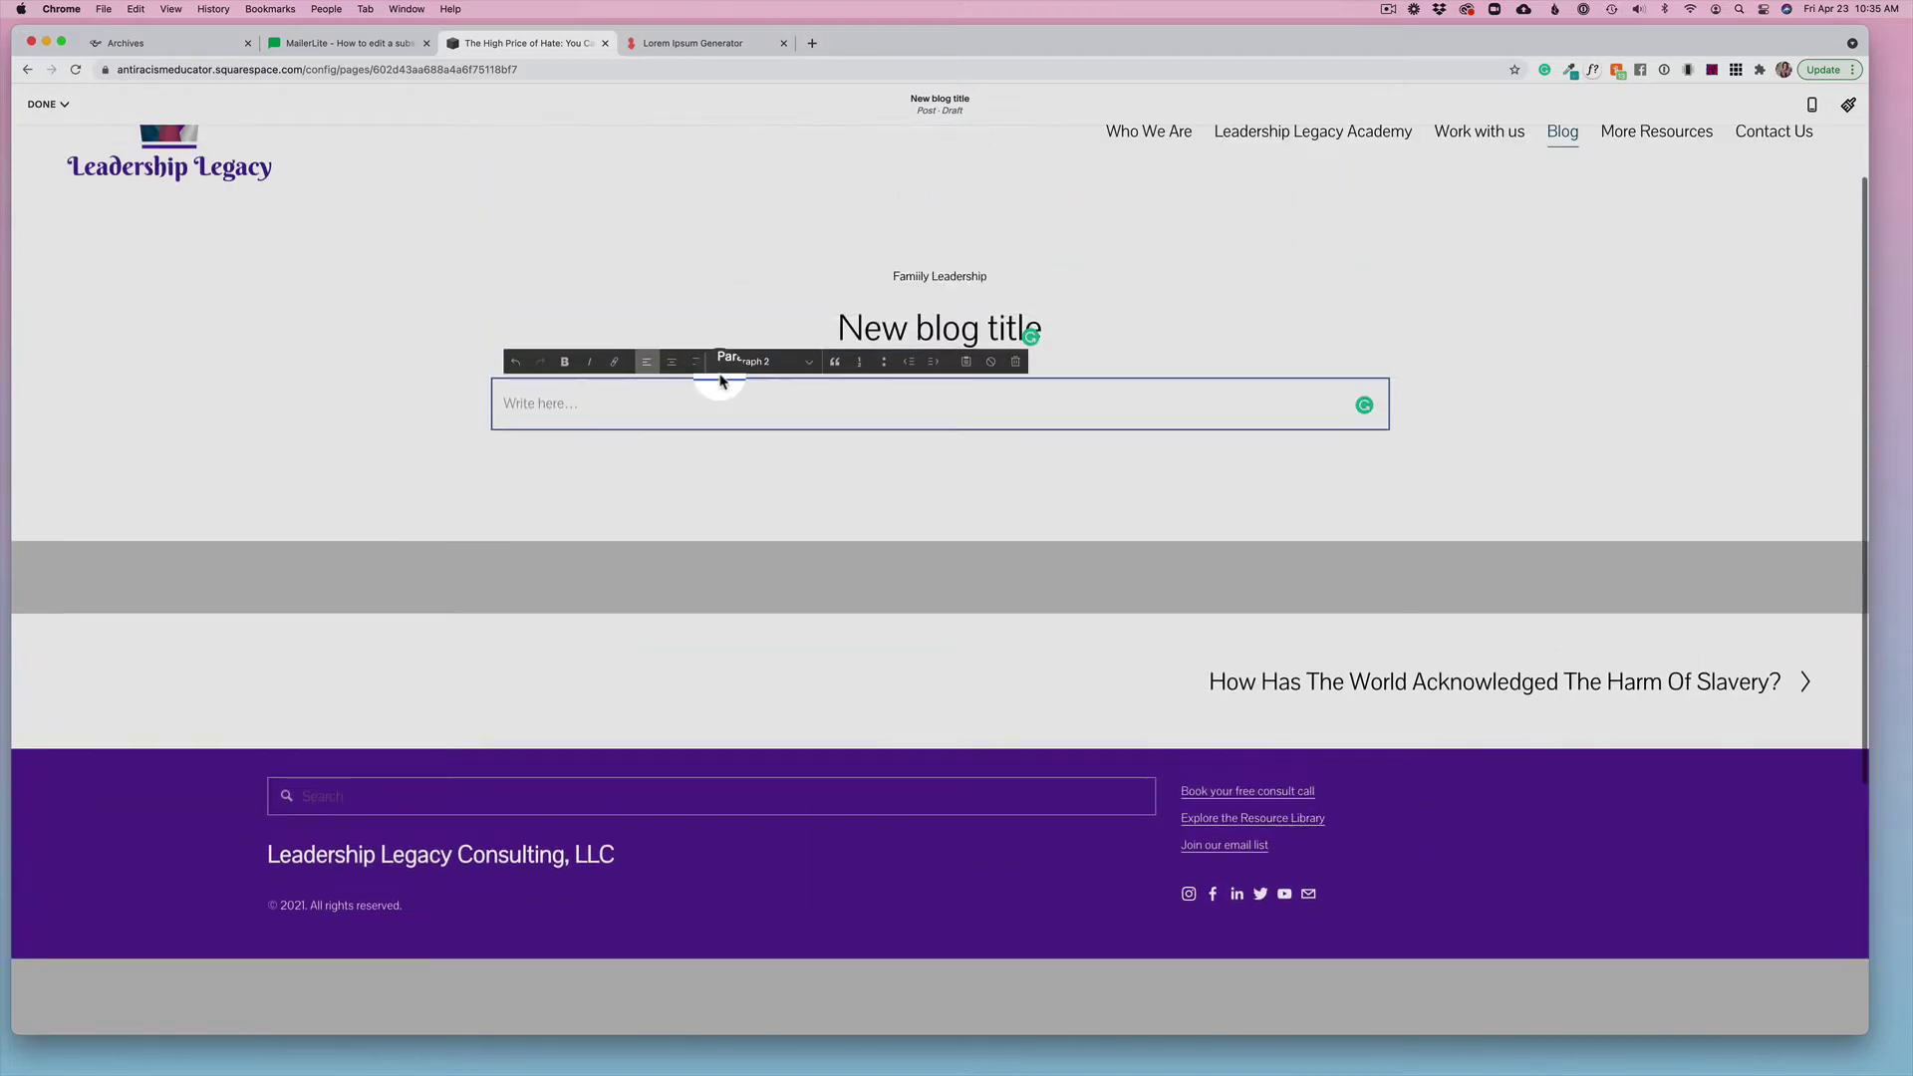
Copy the five Lorem Ipsum Generator paragraphs and return to the Squarespace editor
{"action": "left_click", "coordinate": [661, 44]}
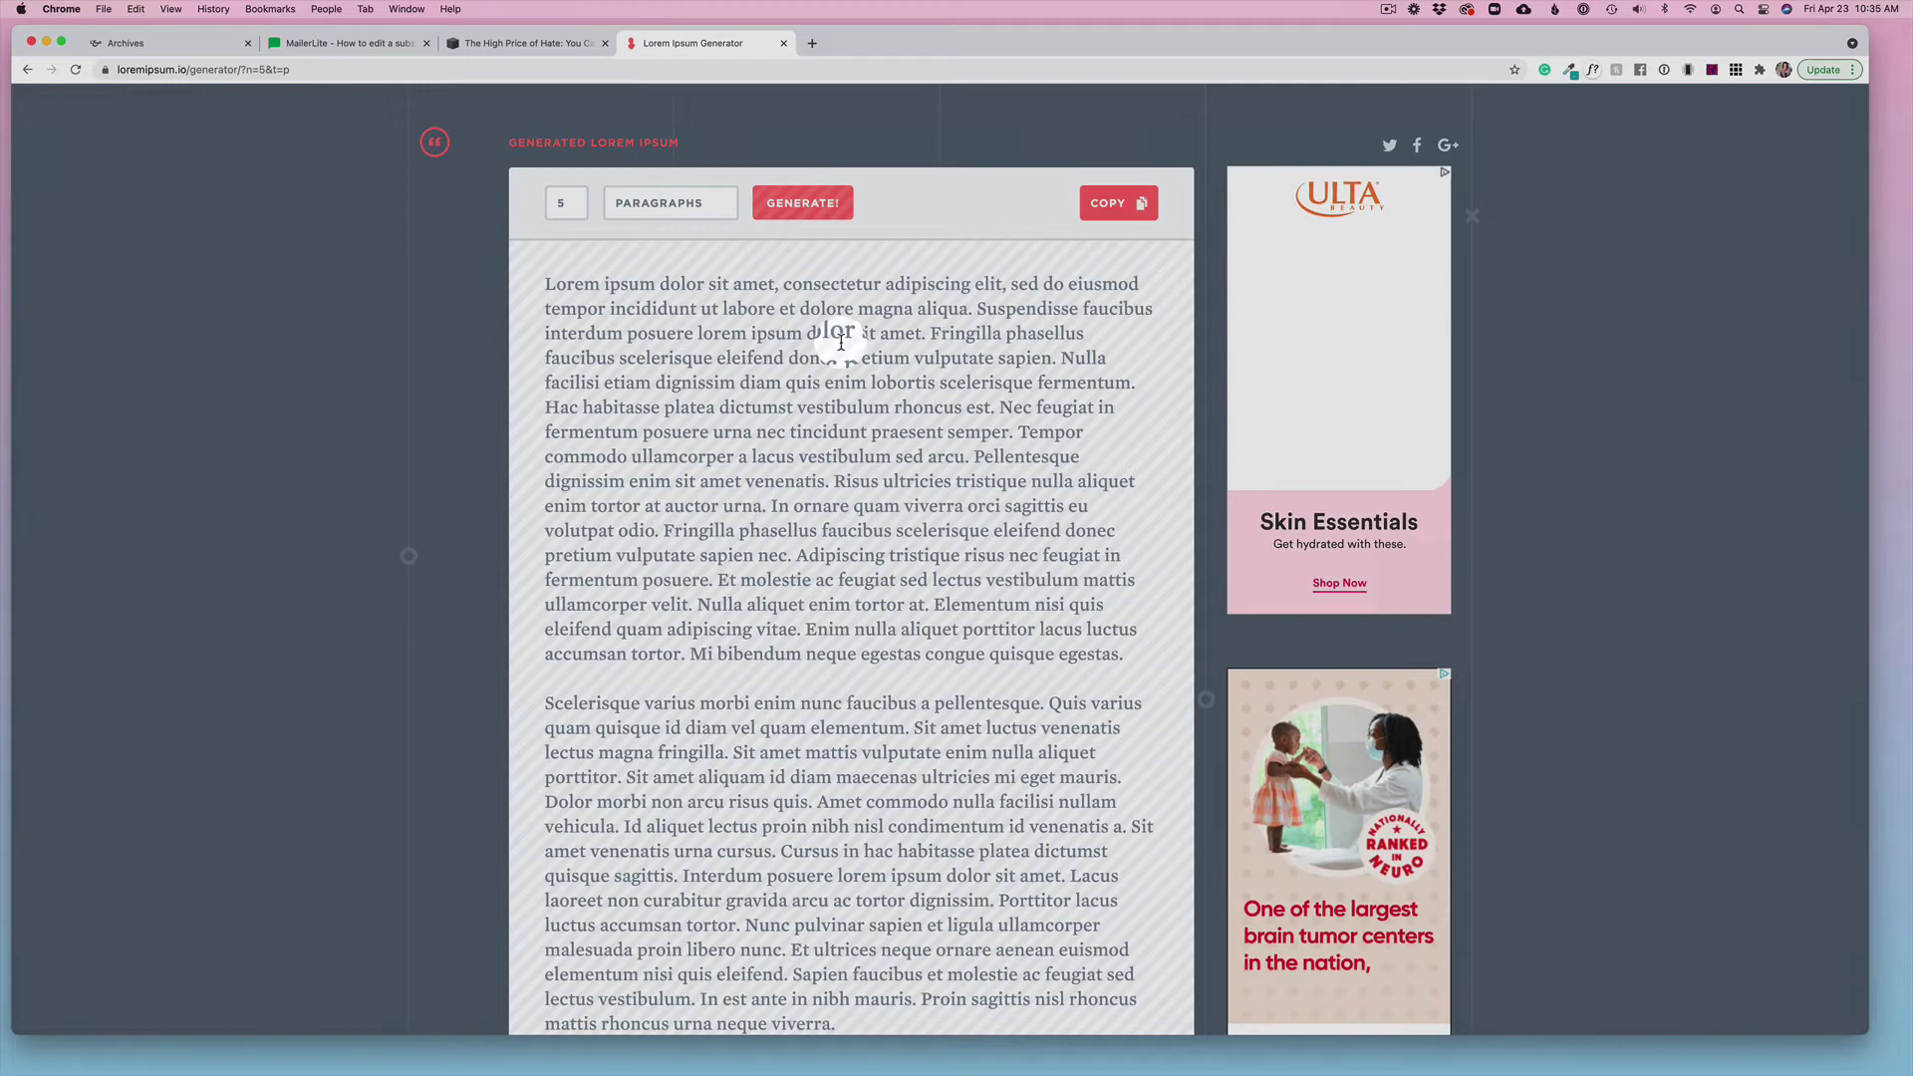
{"action": "left_click", "coordinate": [1095, 218]}
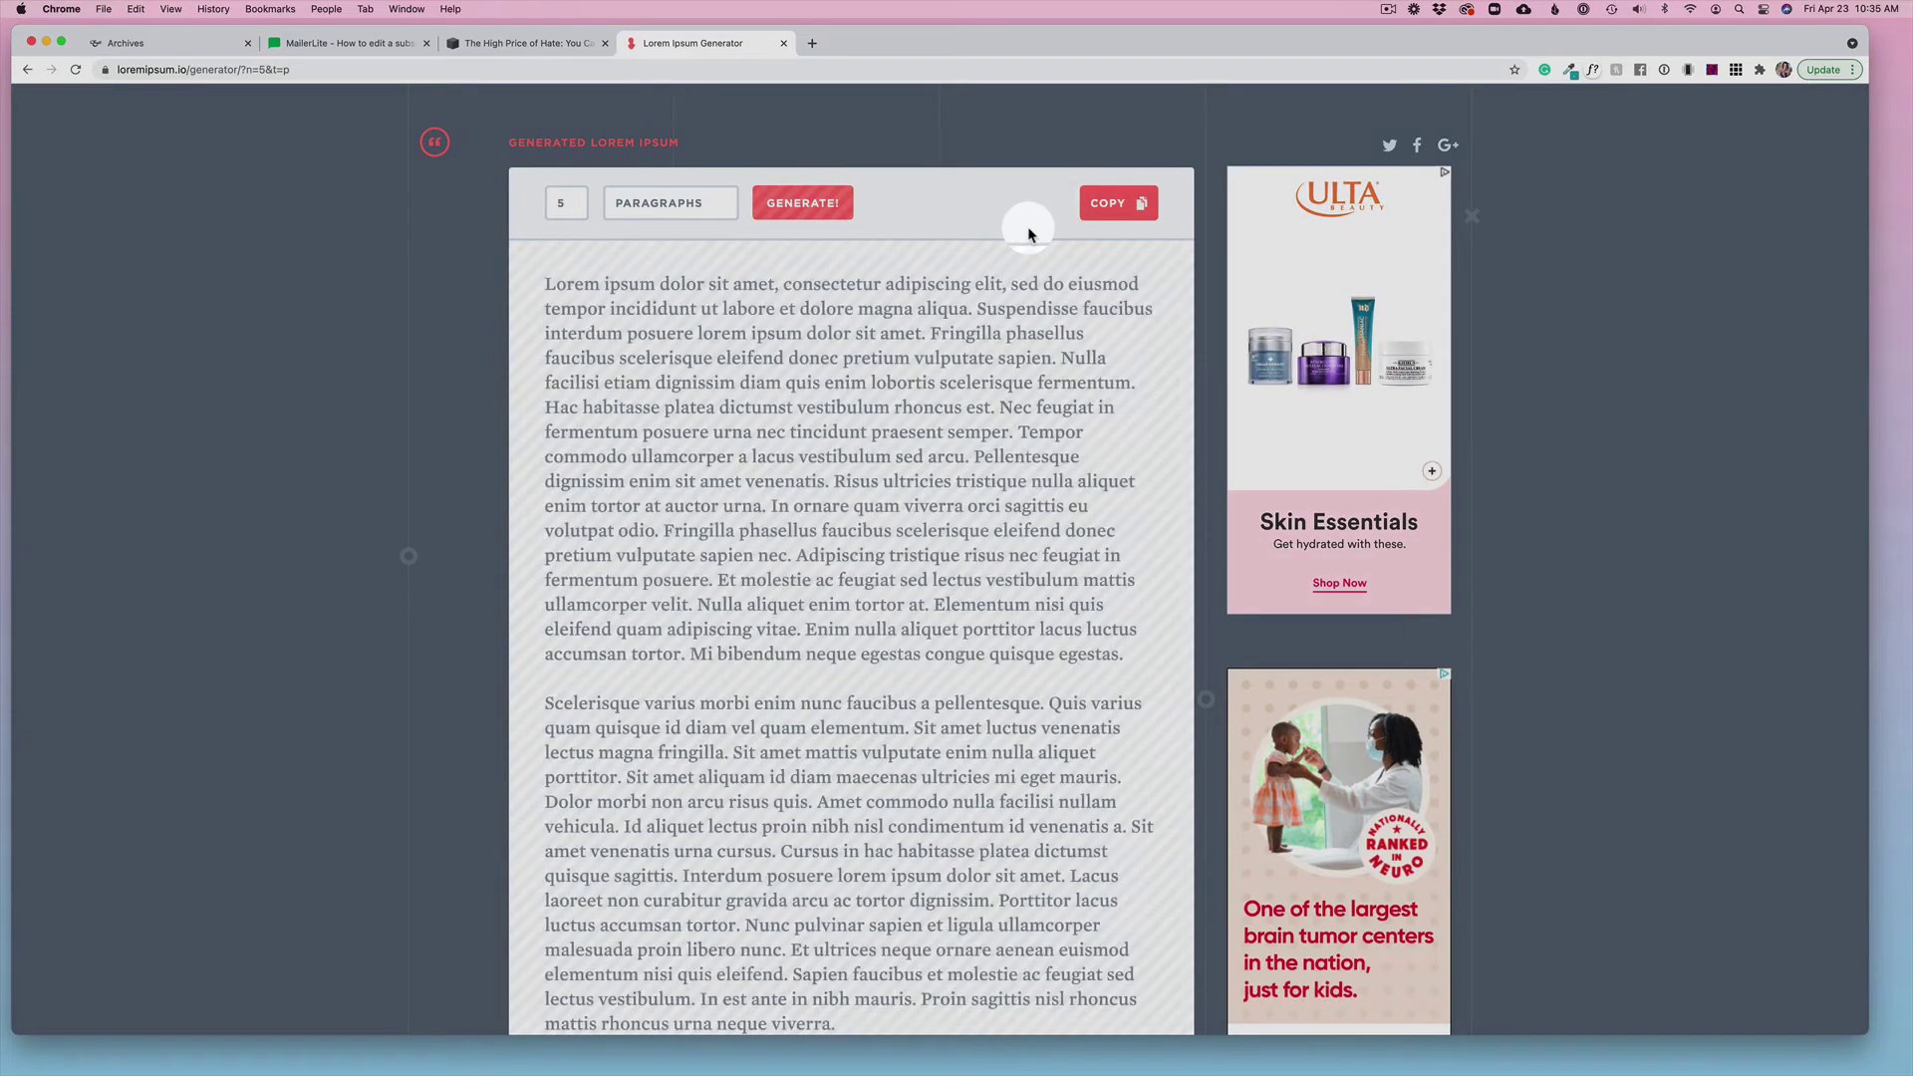
{"action": "left_click", "coordinate": [527, 45]}
Paste the placeholder paragraphs into the empty body block
{"action": "left_click", "coordinate": [599, 408]}
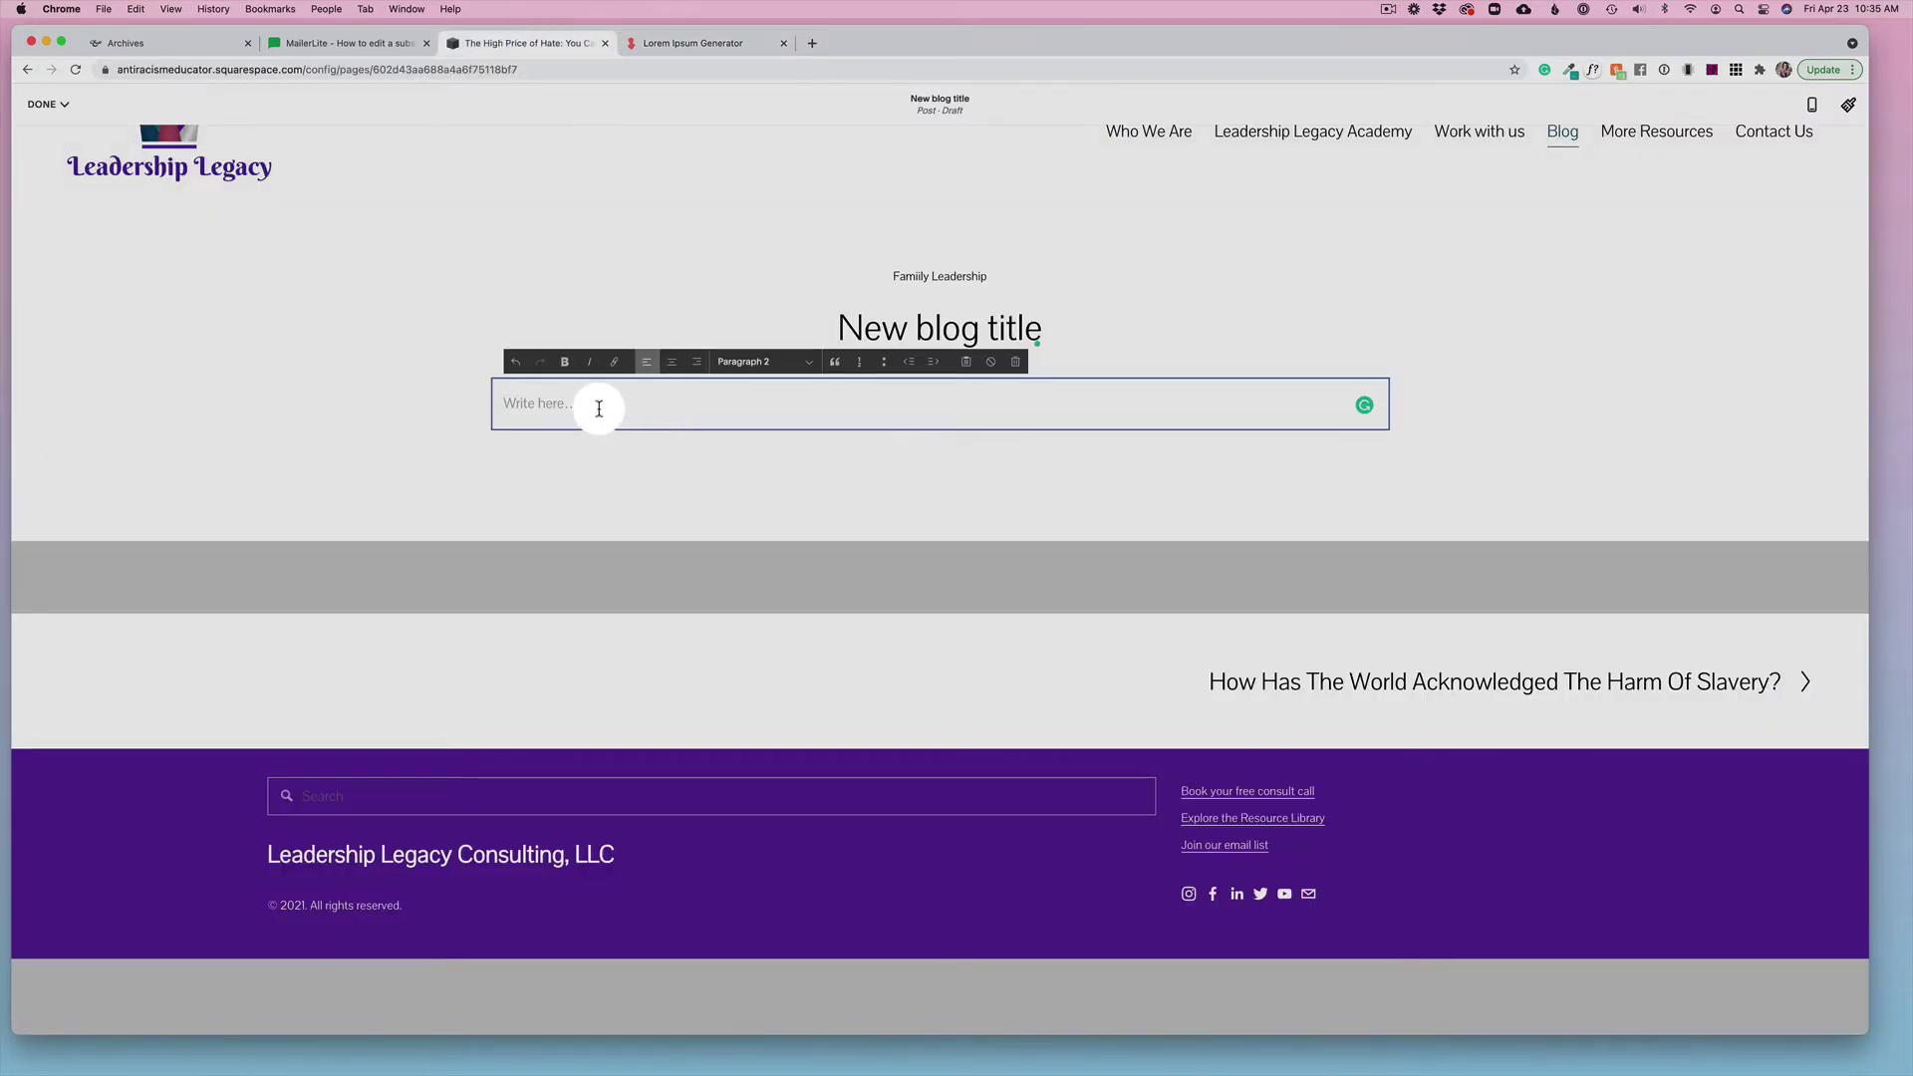
{"action": "key", "text": "super+v"}
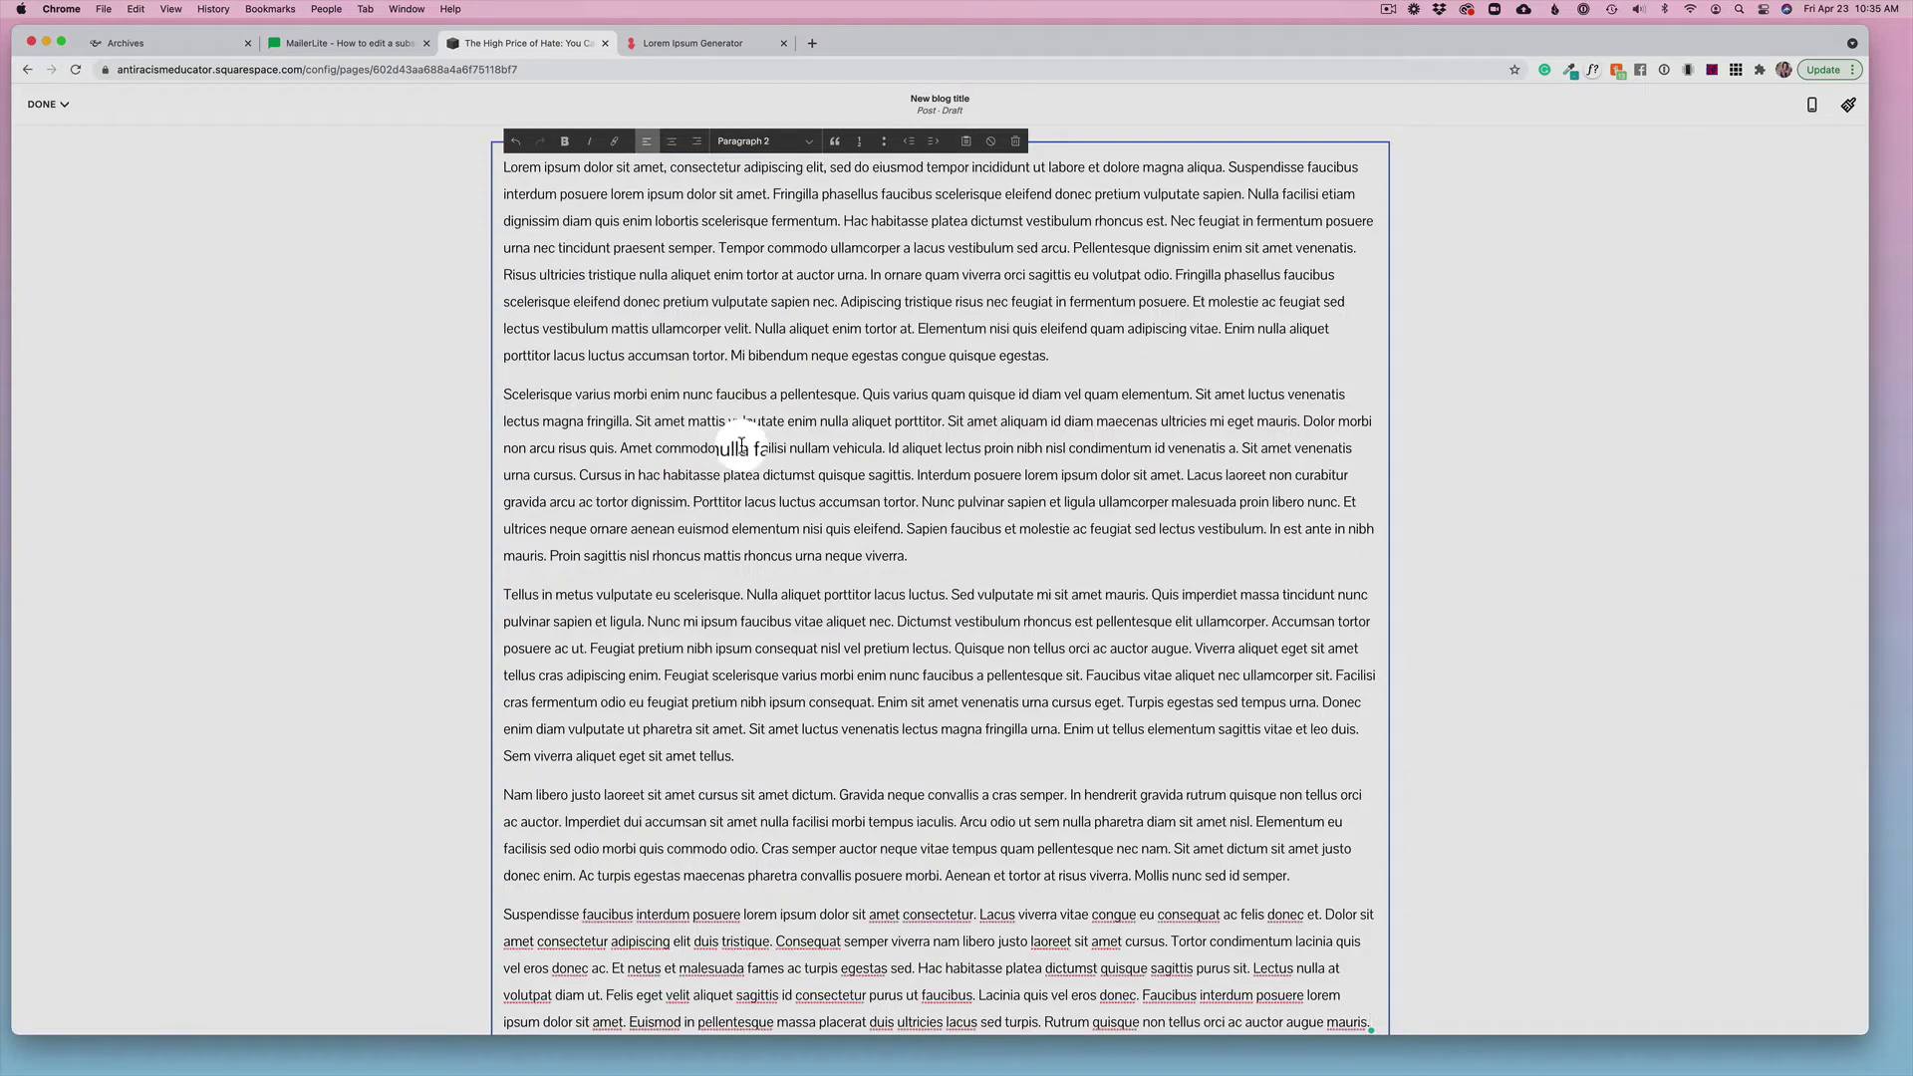
{"action": "scroll", "coordinate": [741, 444], "scroll_direction": "down", "scroll_amount": 2}
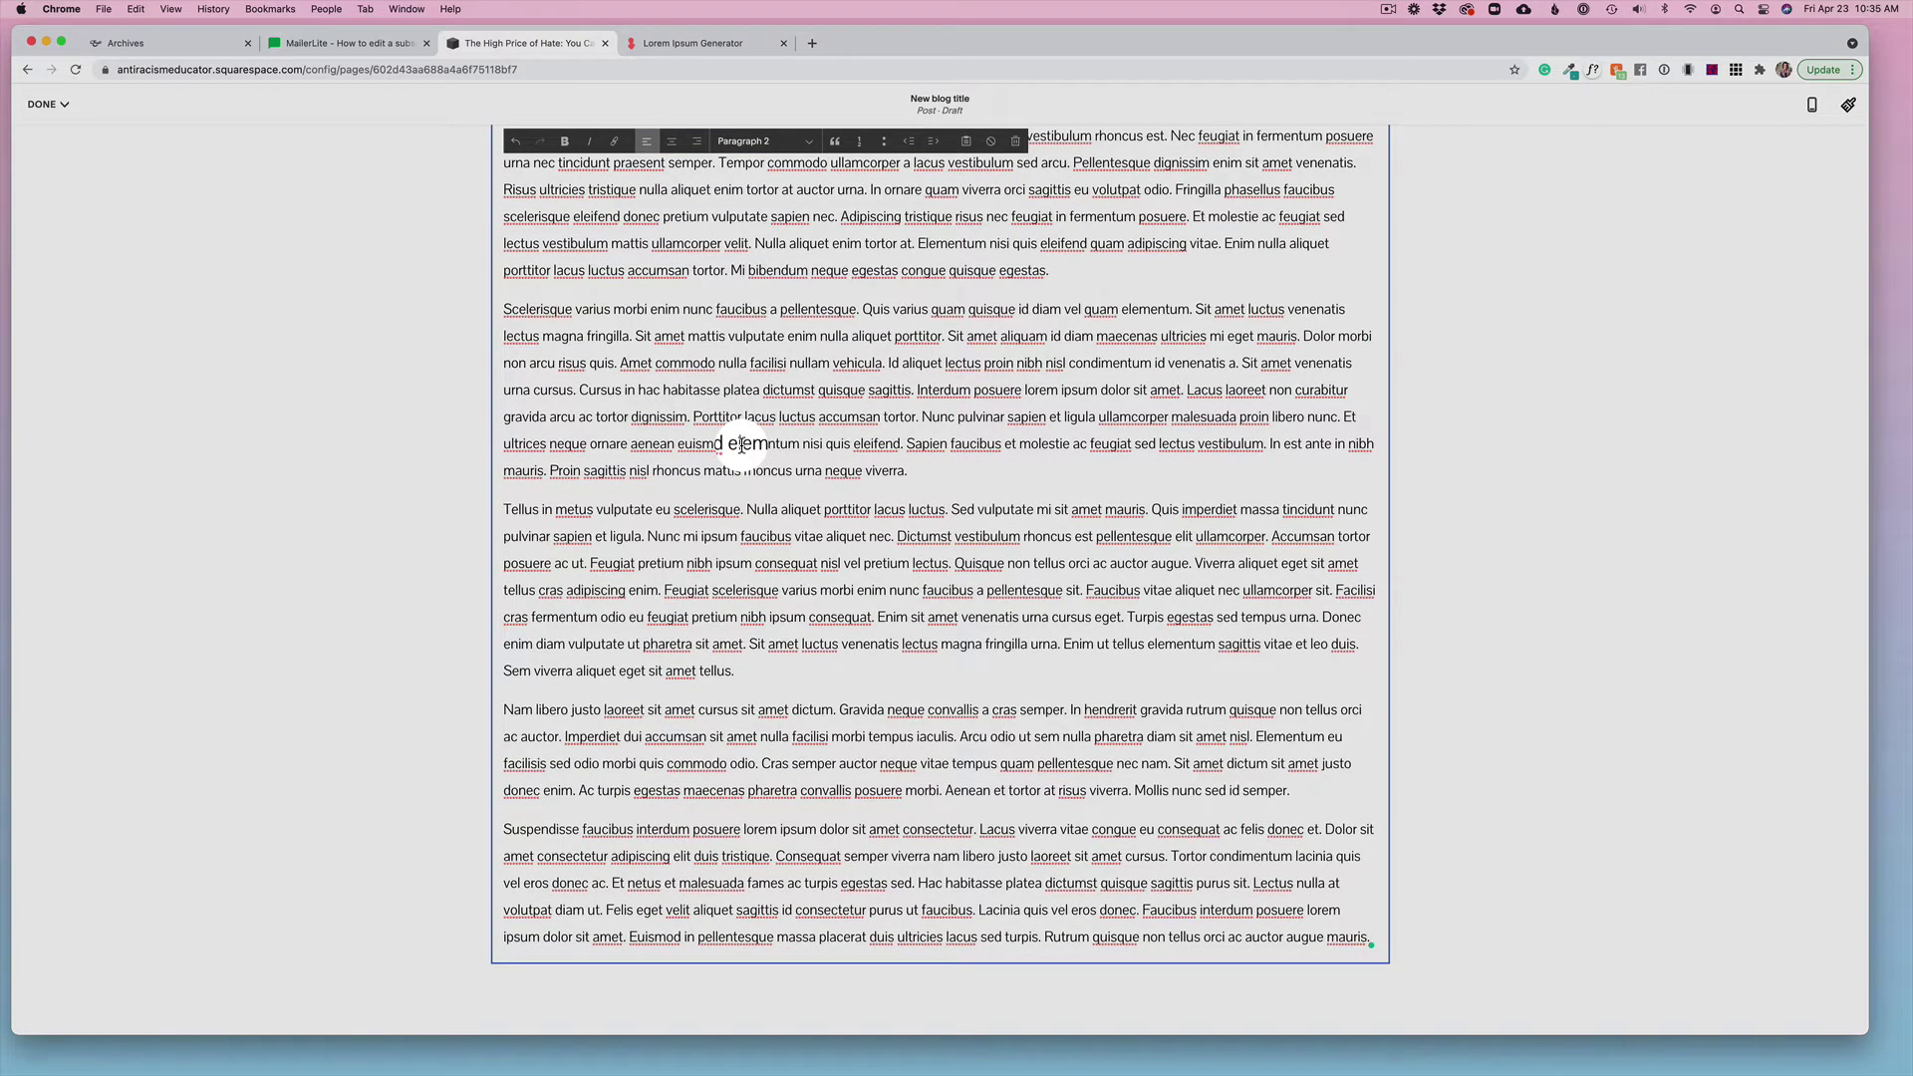
{"action": "scroll", "coordinate": [741, 445], "scroll_direction": "up", "scroll_amount": 4}
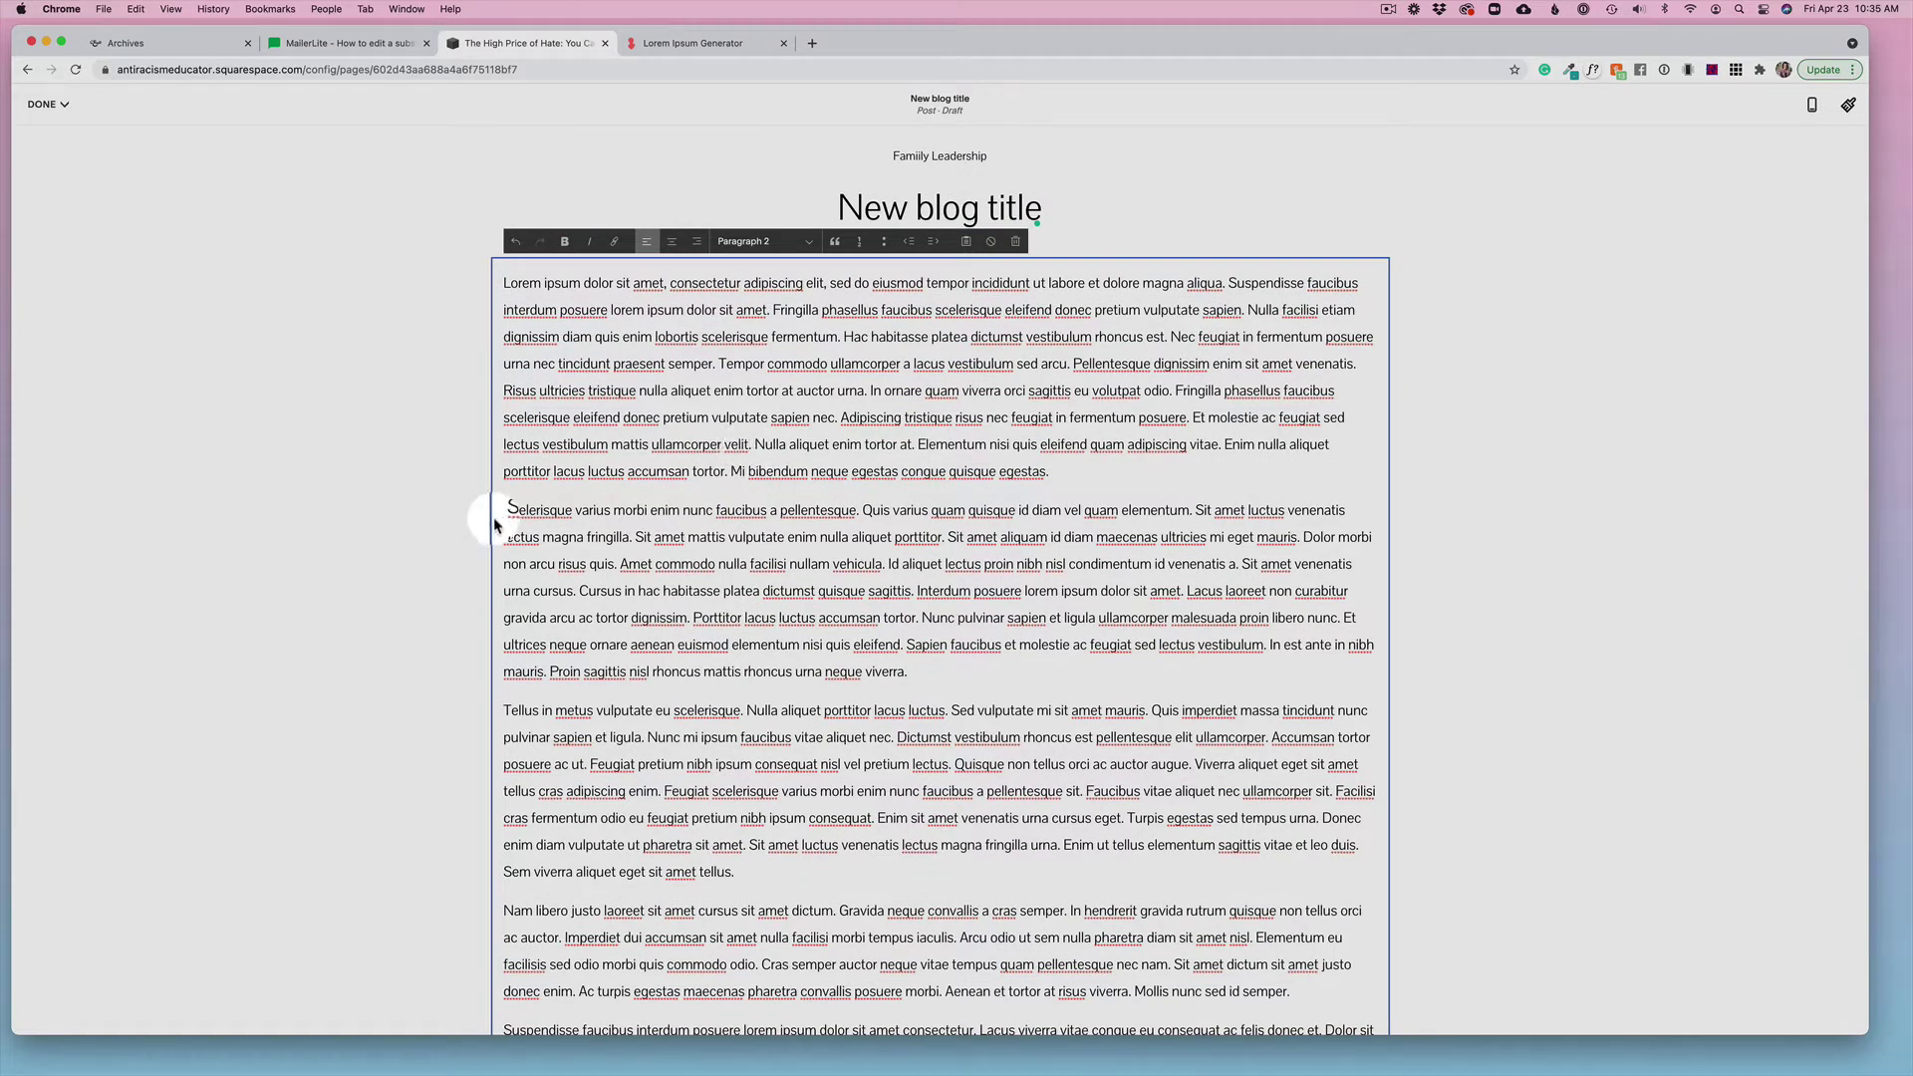
Make the second paragraph's opening a script-font Heading 3 and trim the extra text
{"action": "left_click_drag", "start_coordinate": [505, 512], "coordinate": [861, 510]}
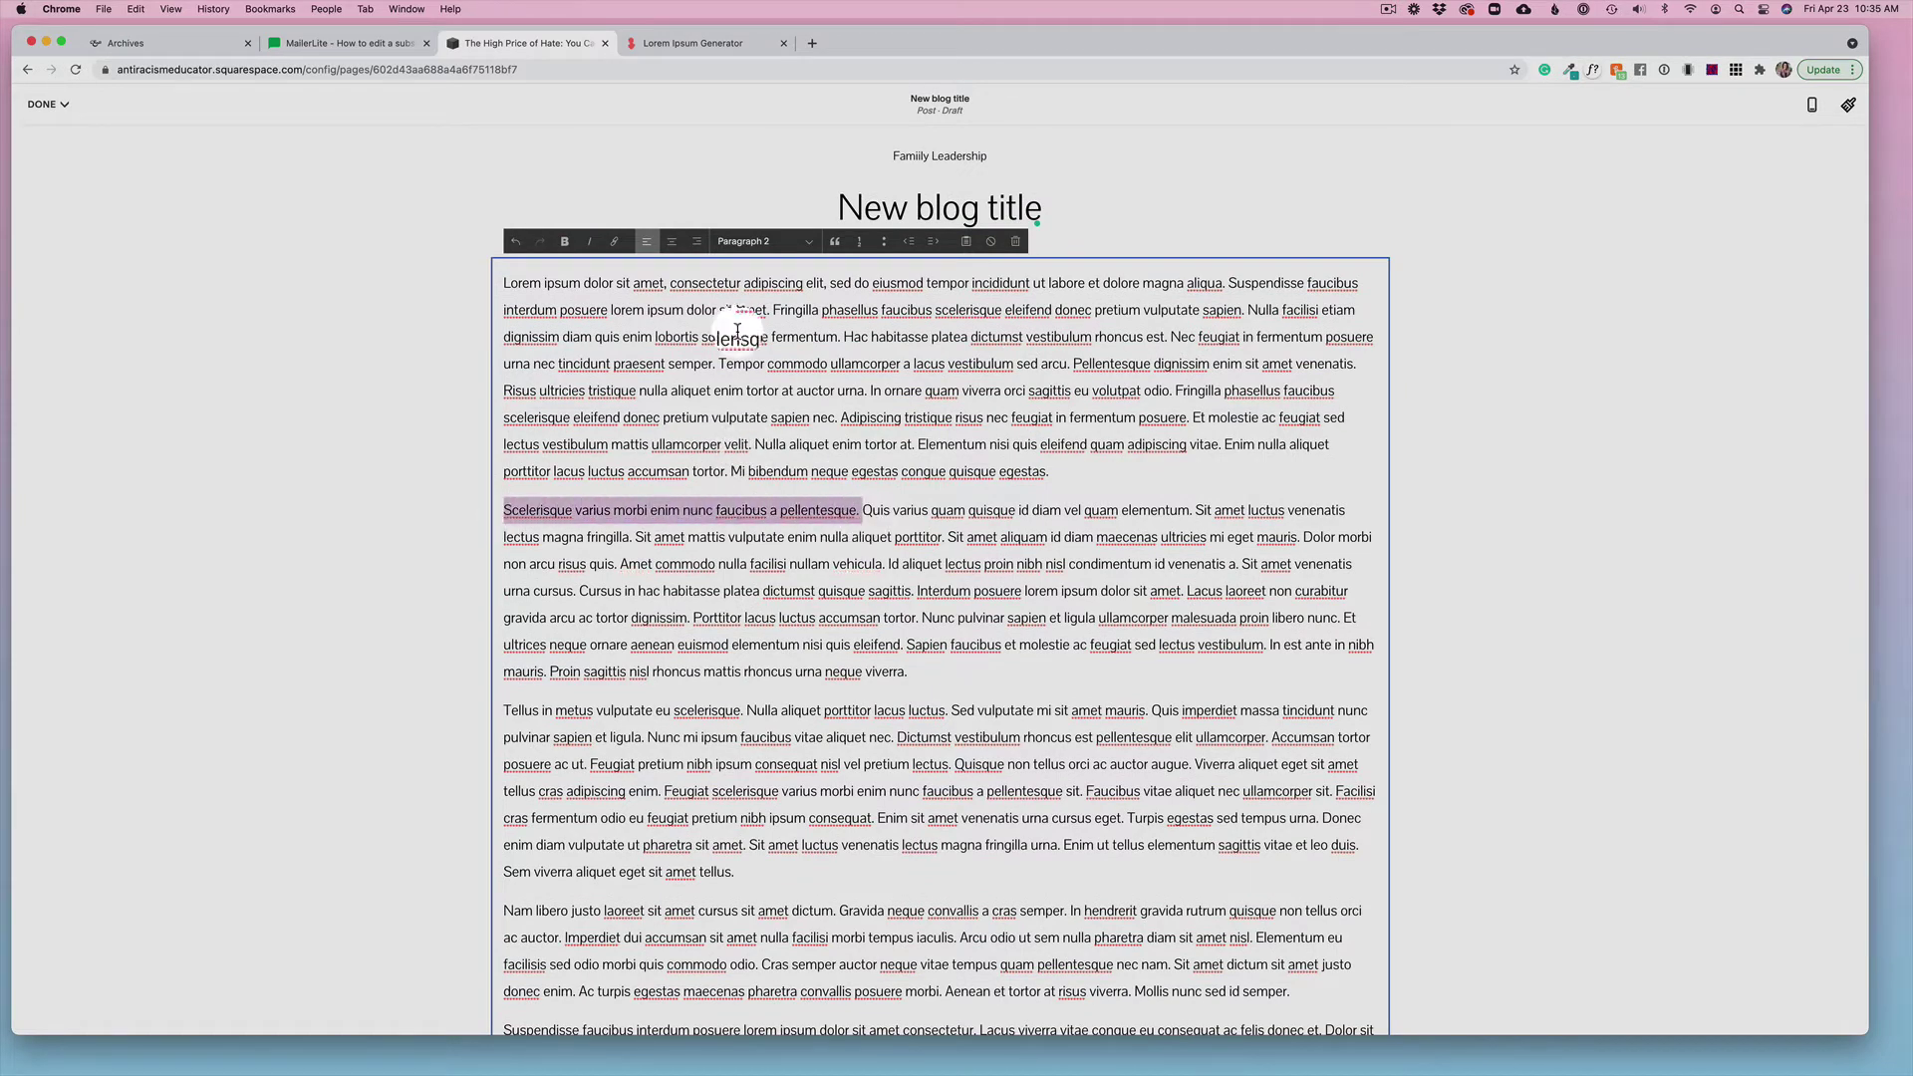
{"action": "left_click", "coordinate": [747, 242]}
{"action": "left_click", "coordinate": [768, 164]}
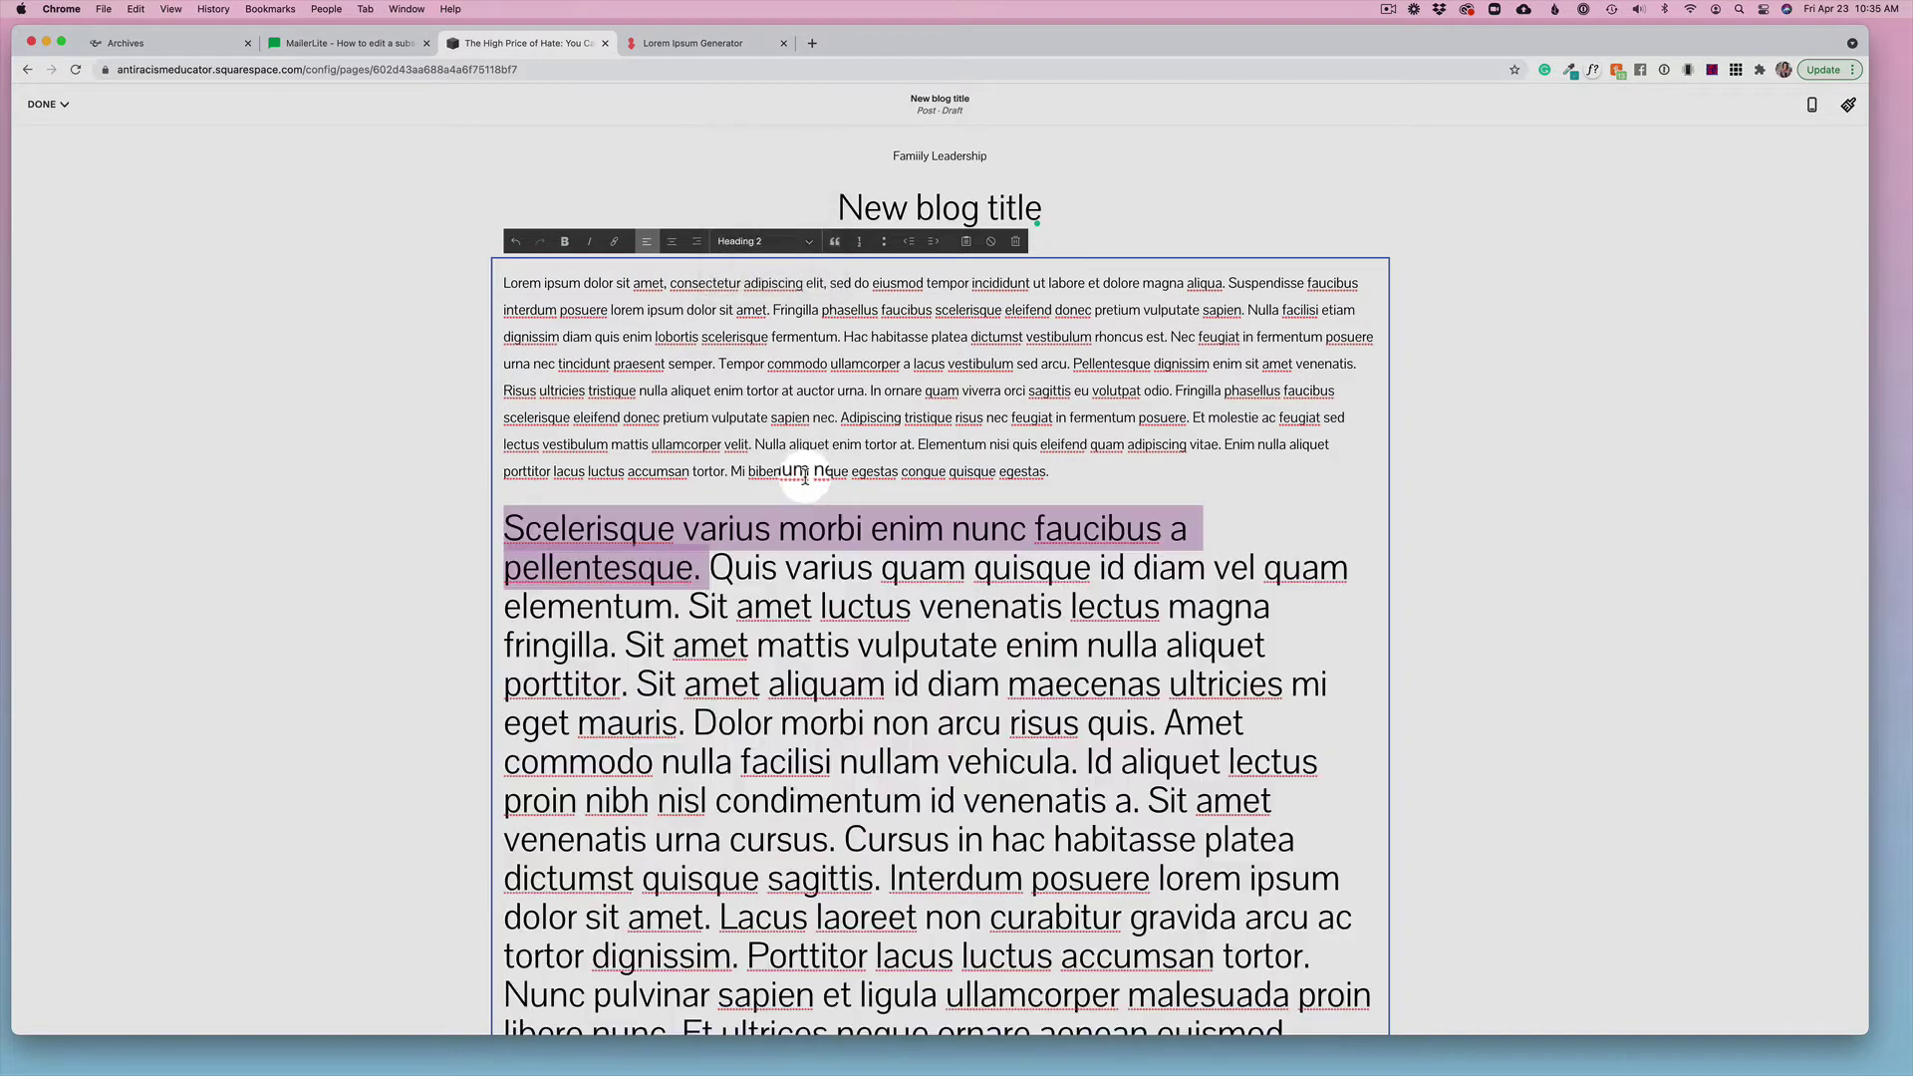
{"action": "left_click", "coordinate": [737, 242]}
{"action": "key", "text": "Return"}
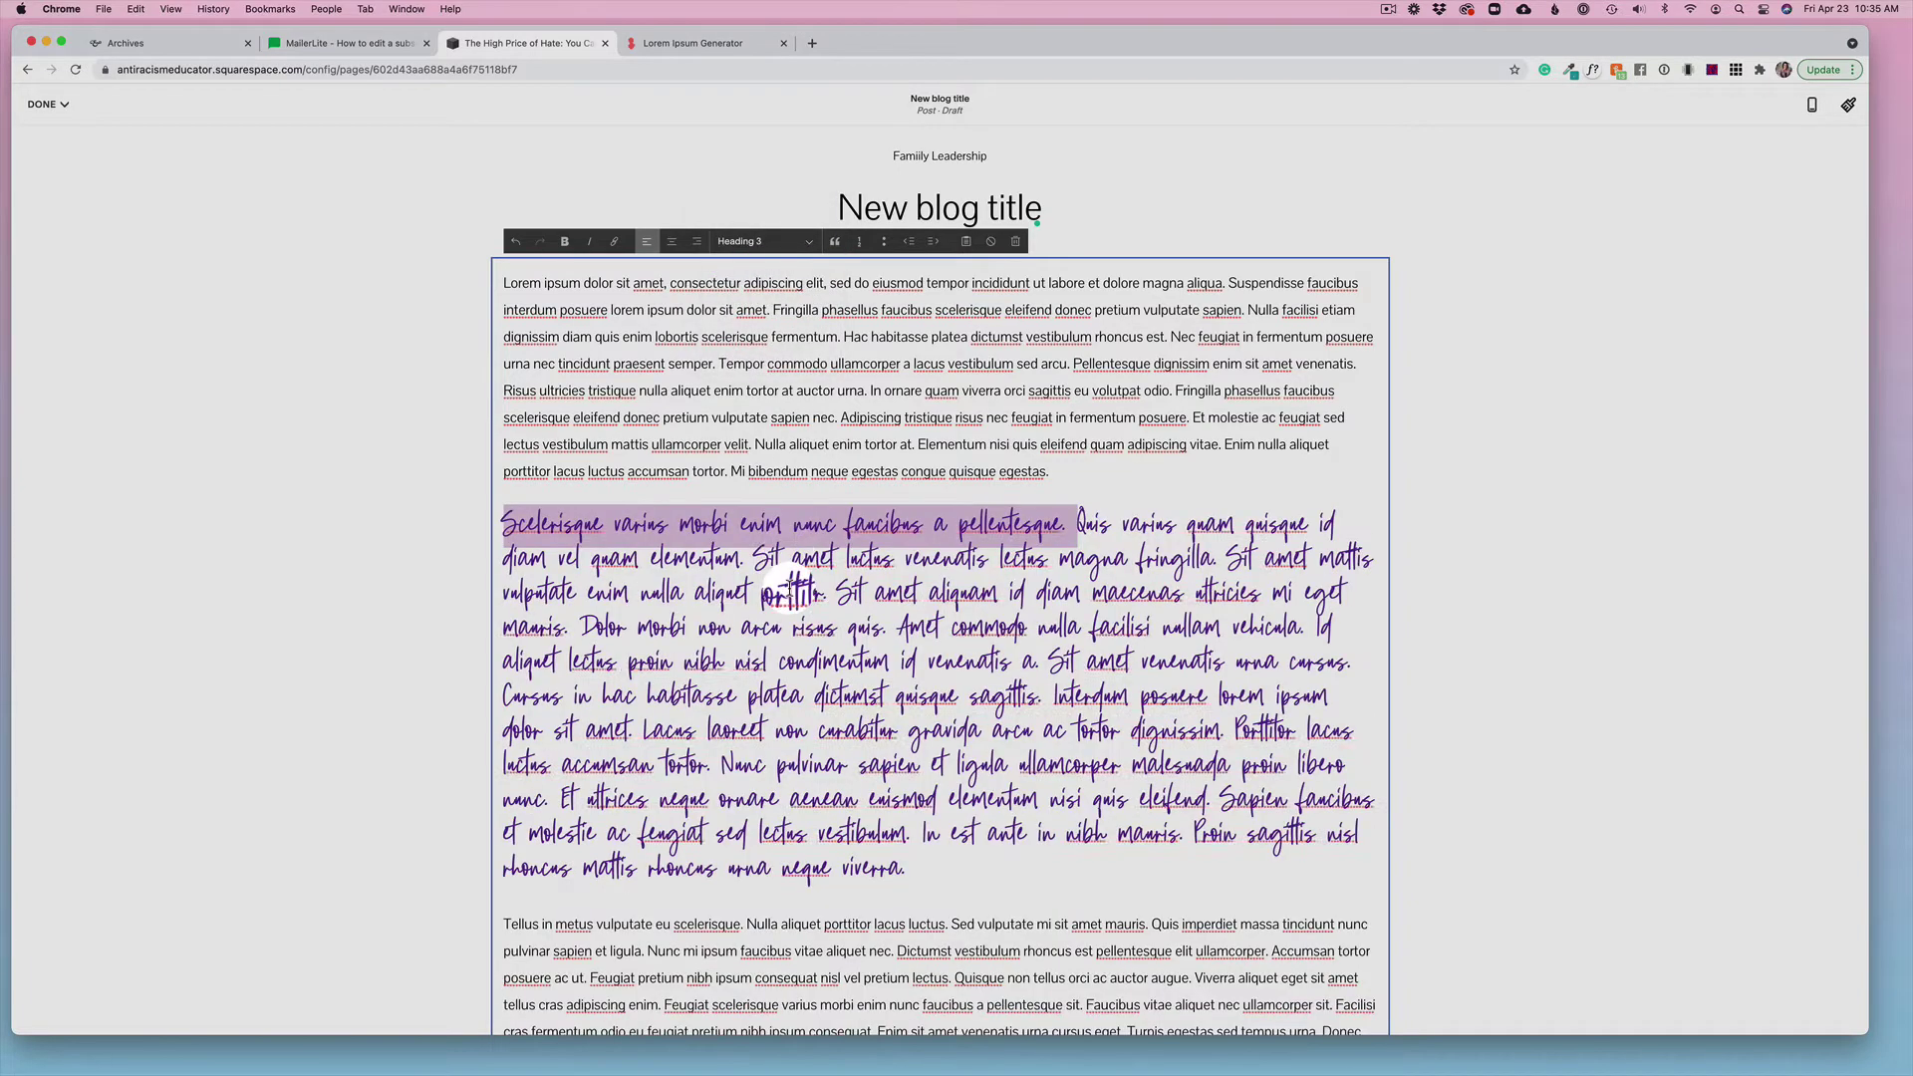
{"action": "left_click_drag", "start_coordinate": [983, 593], "coordinate": [1076, 888]}
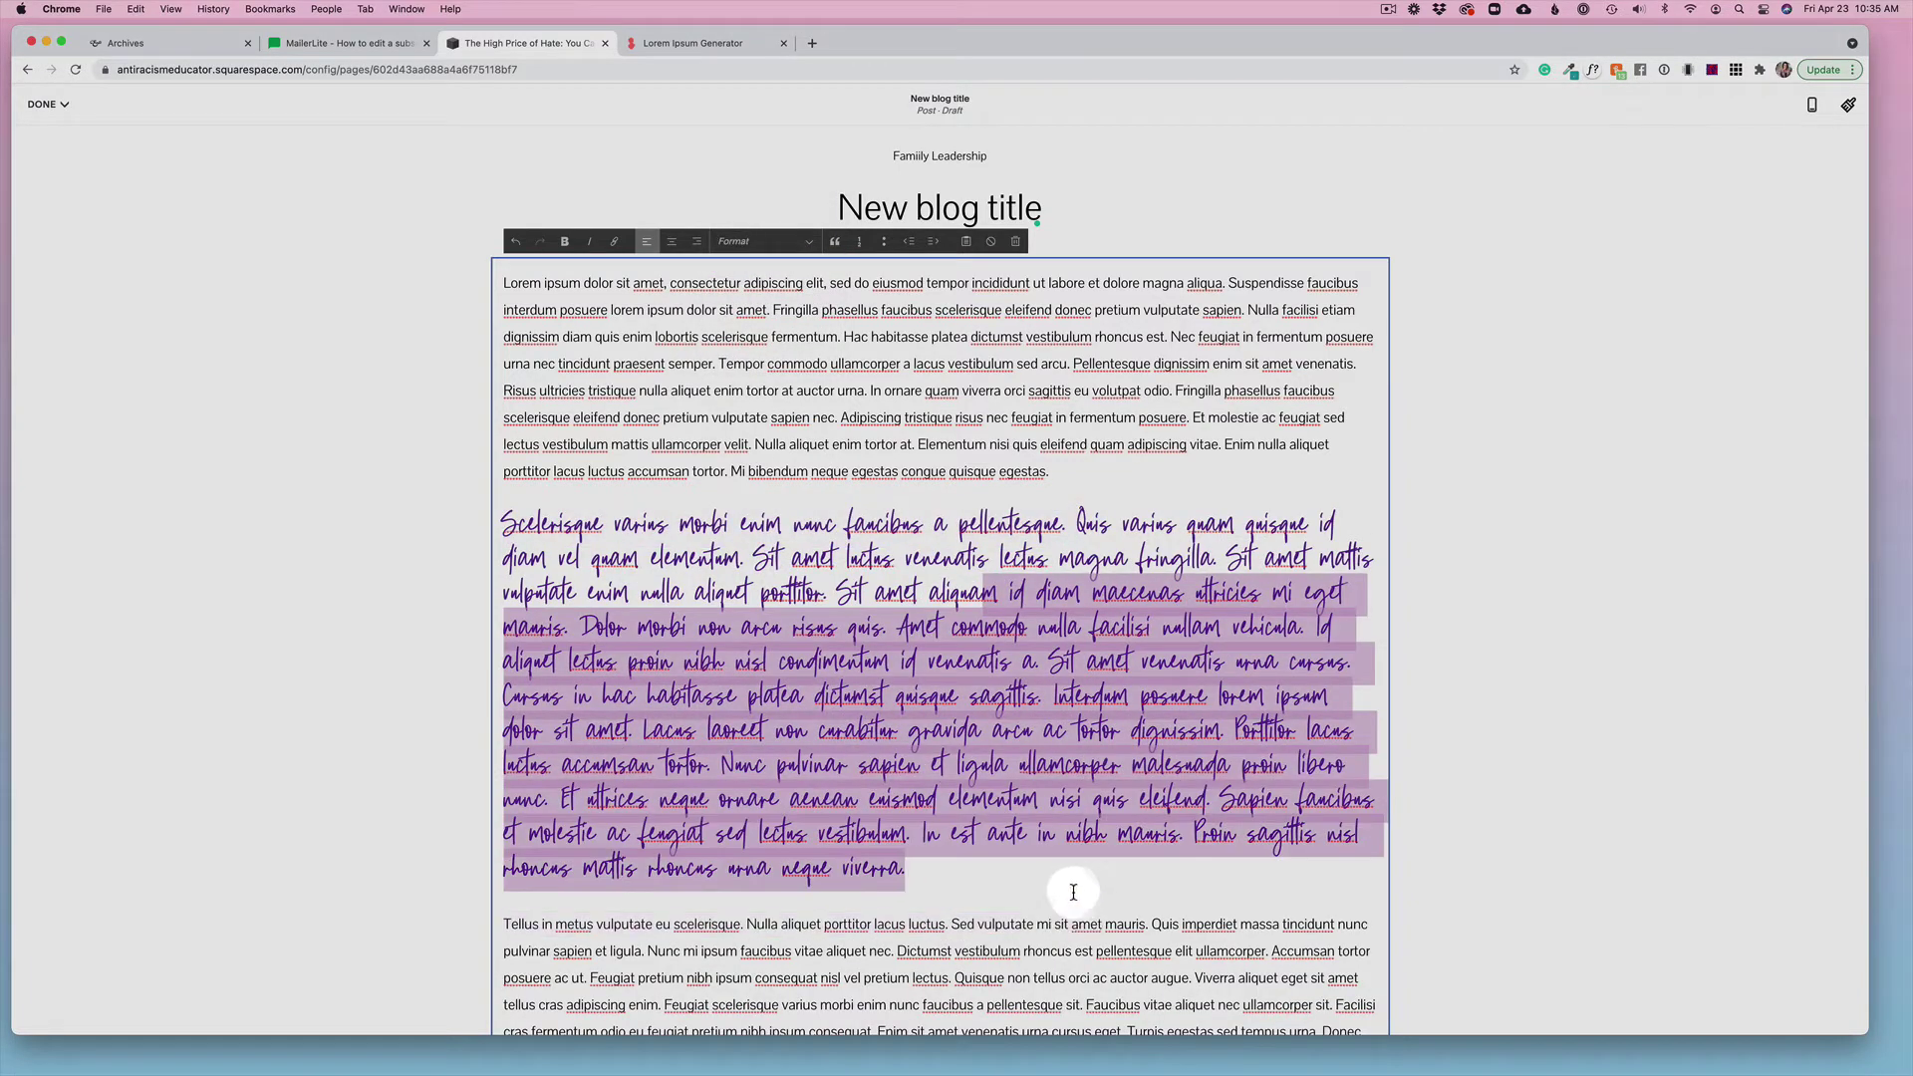
{"action": "key", "text": "BackSpace"}
{"action": "left_click_drag", "start_coordinate": [902, 662], "coordinate": [1128, 919]}
{"action": "key", "text": "BackSpace"}
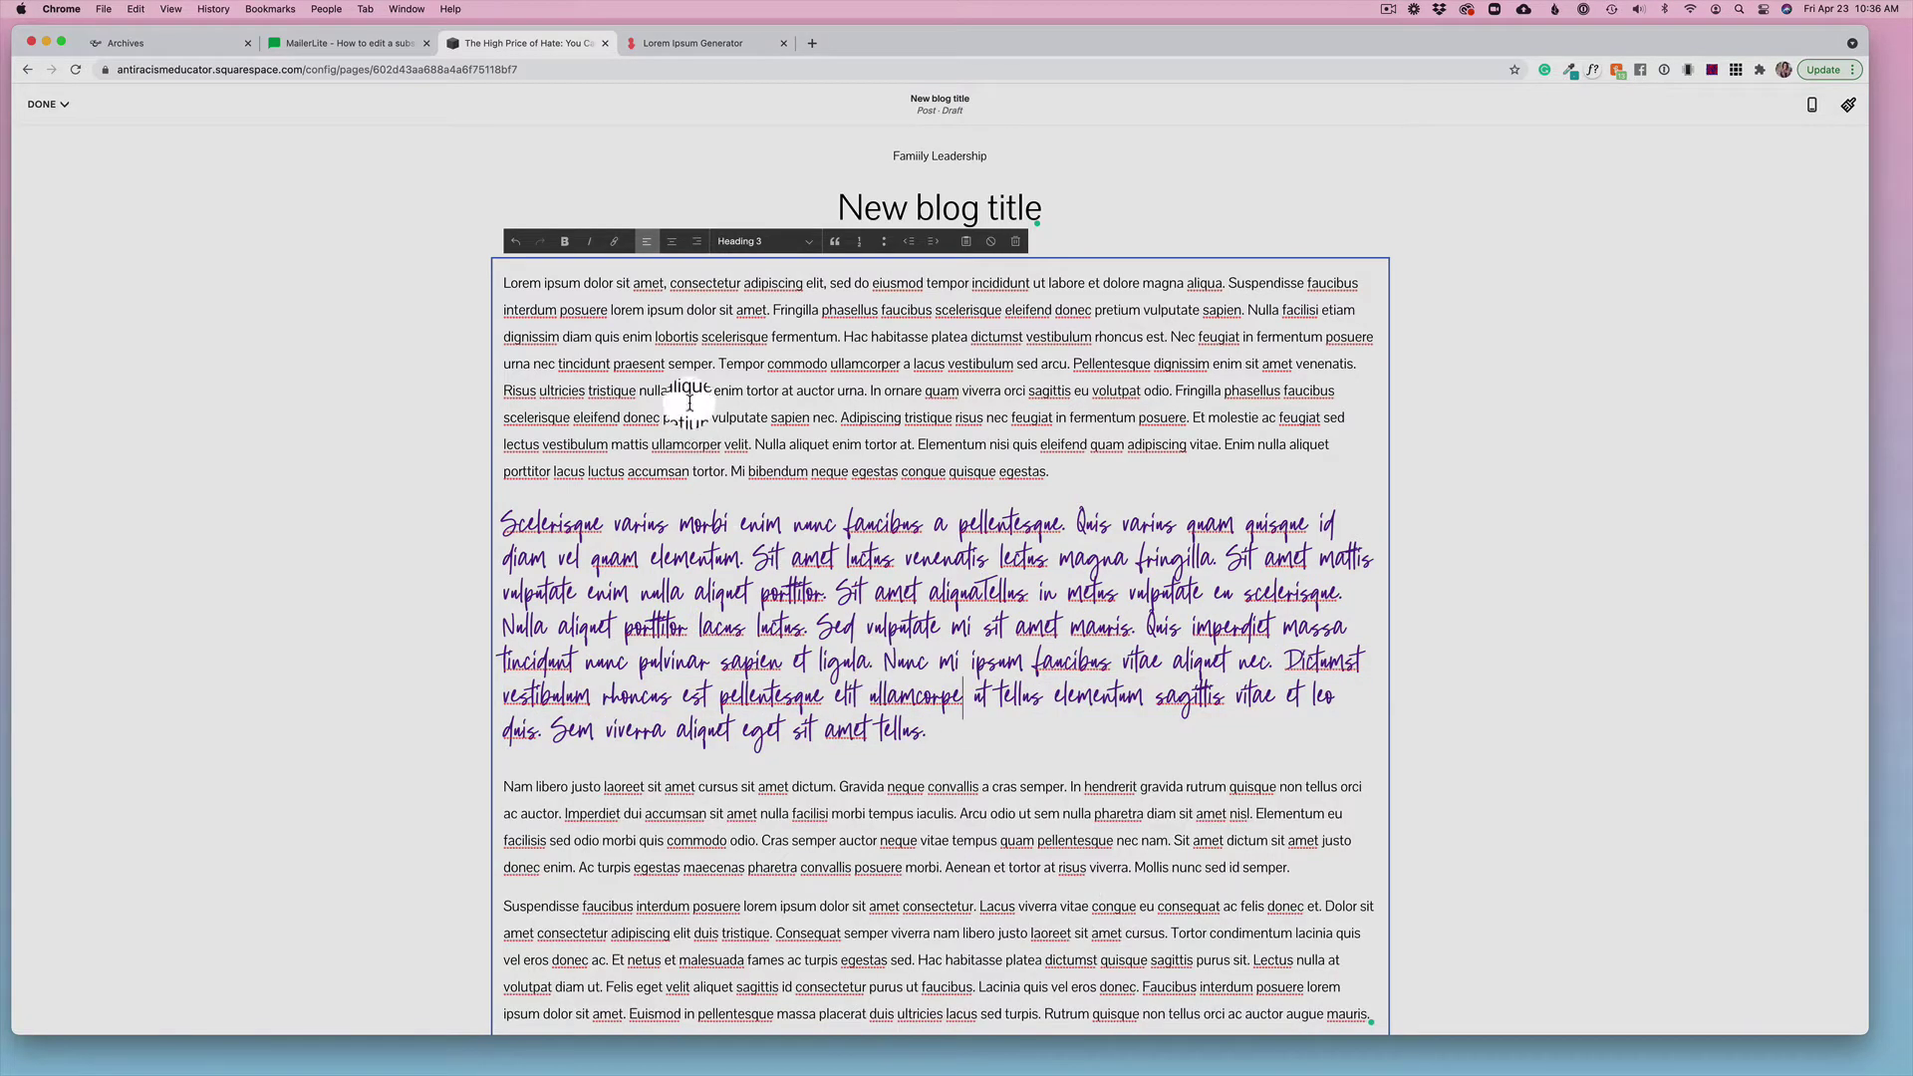
Split the first paragraph after 'semper.' and format the 'Tempor' paragraph as a blockquote
{"action": "left_click", "coordinate": [668, 363]}
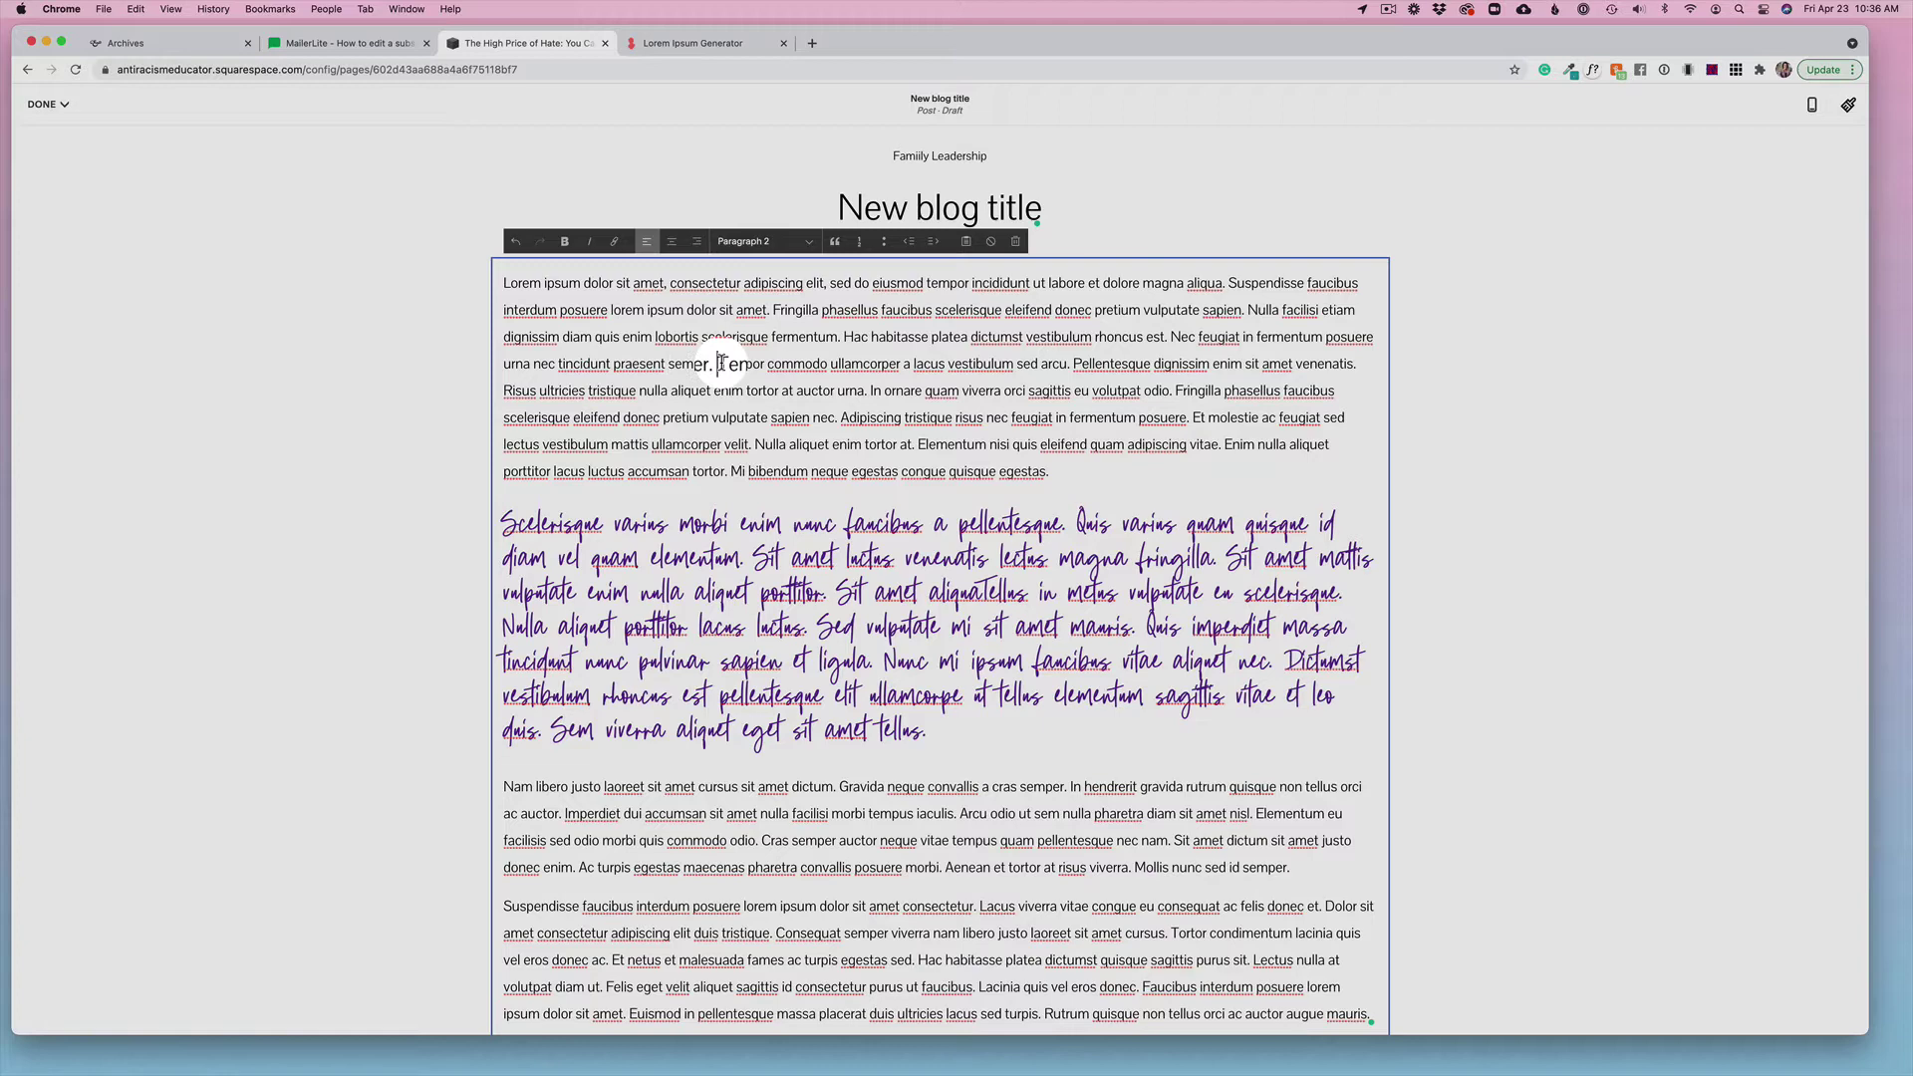
{"action": "key", "text": "Return"}
{"action": "left_click_drag", "start_coordinate": [503, 403], "coordinate": [700, 429]}
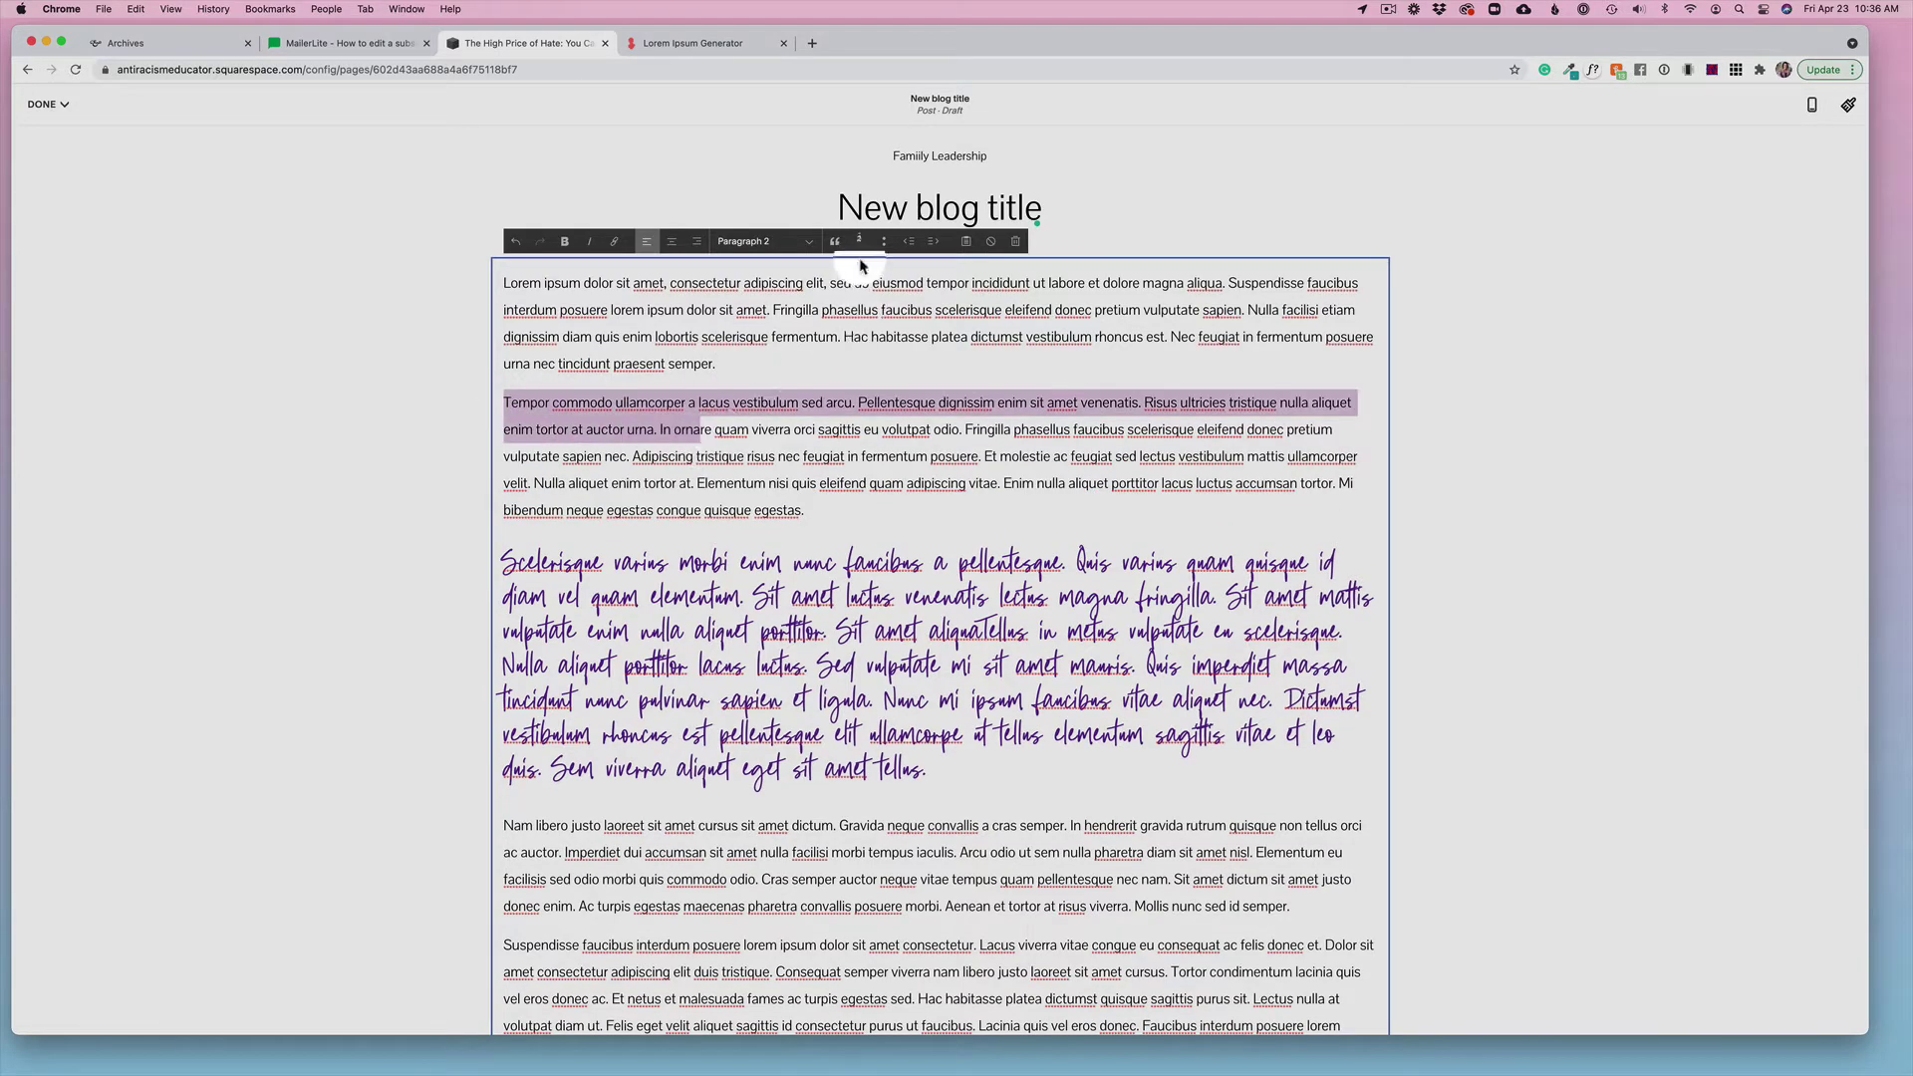
{"action": "left_click", "coordinate": [835, 241]}
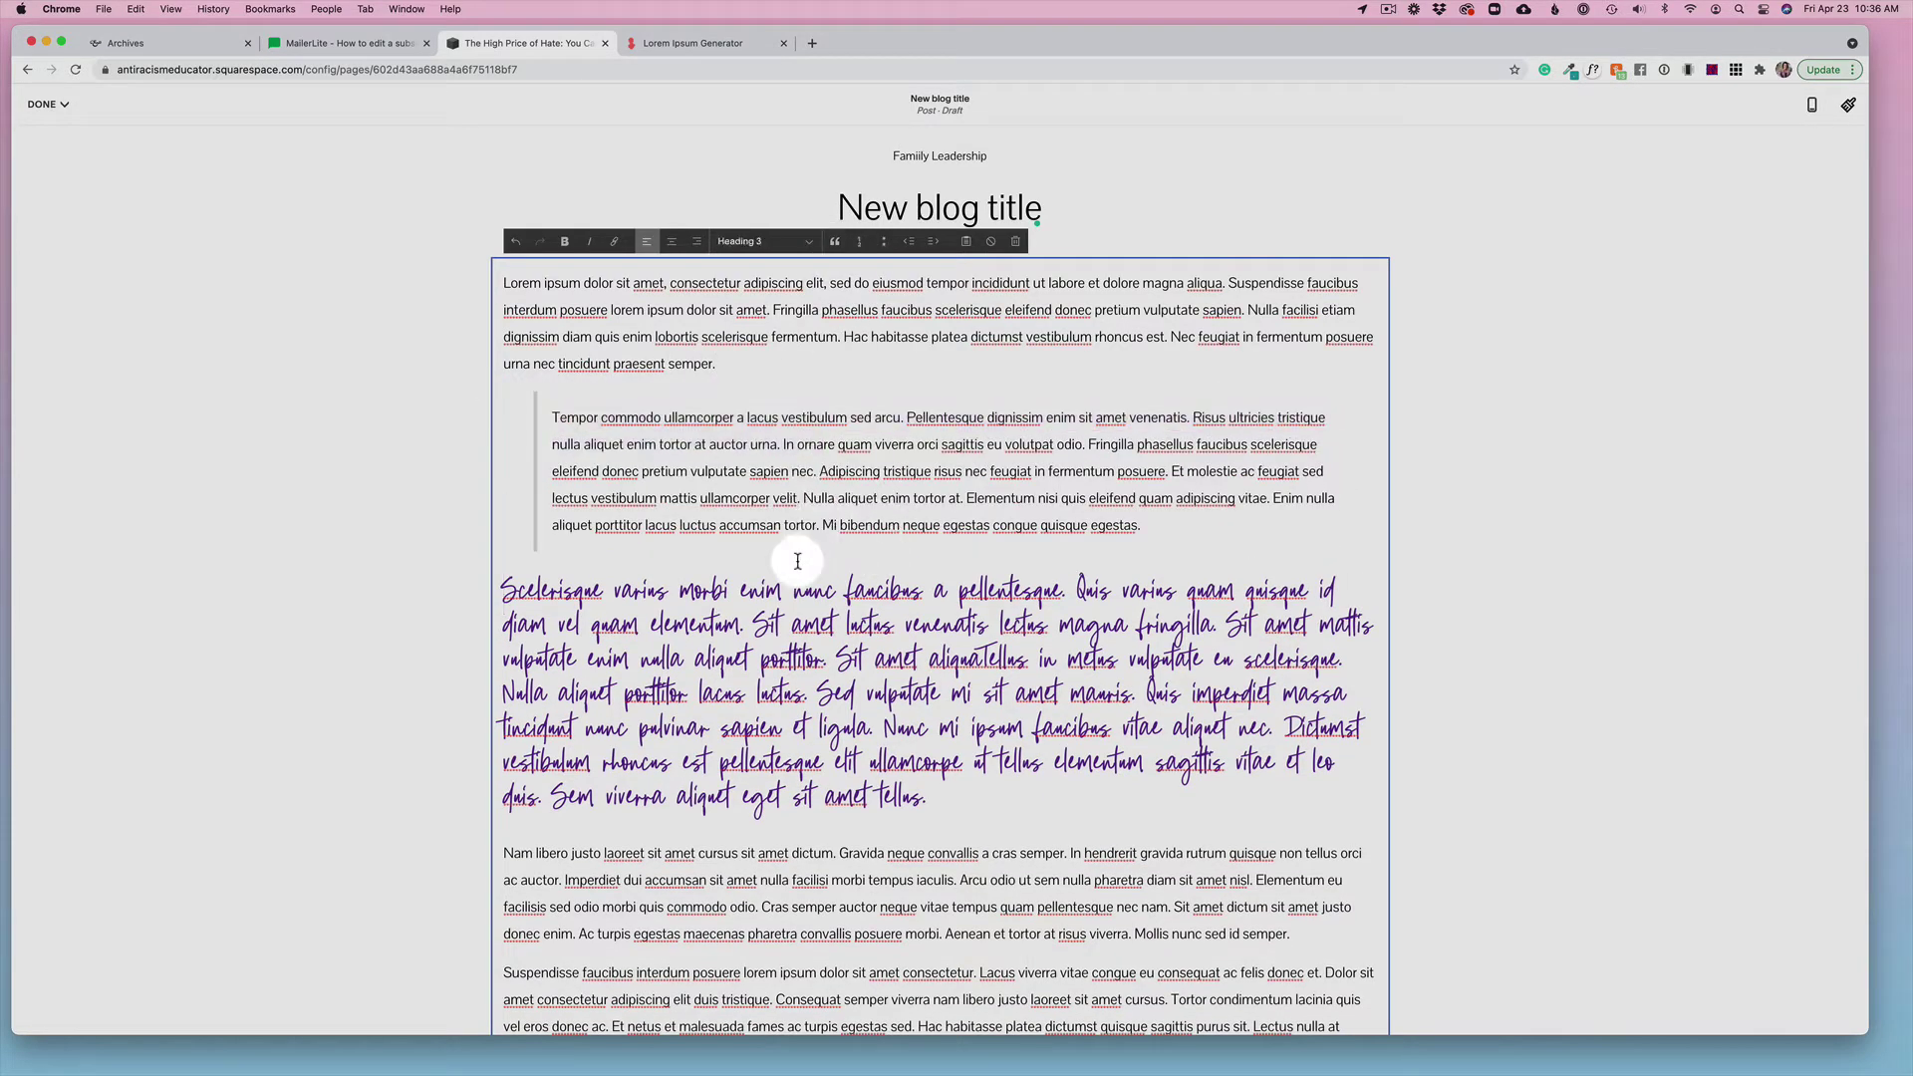
{"action": "scroll", "coordinate": [797, 561], "scroll_direction": "down", "scroll_amount": 5}
{"action": "scroll", "coordinate": [797, 560], "scroll_direction": "up", "scroll_amount": 4}
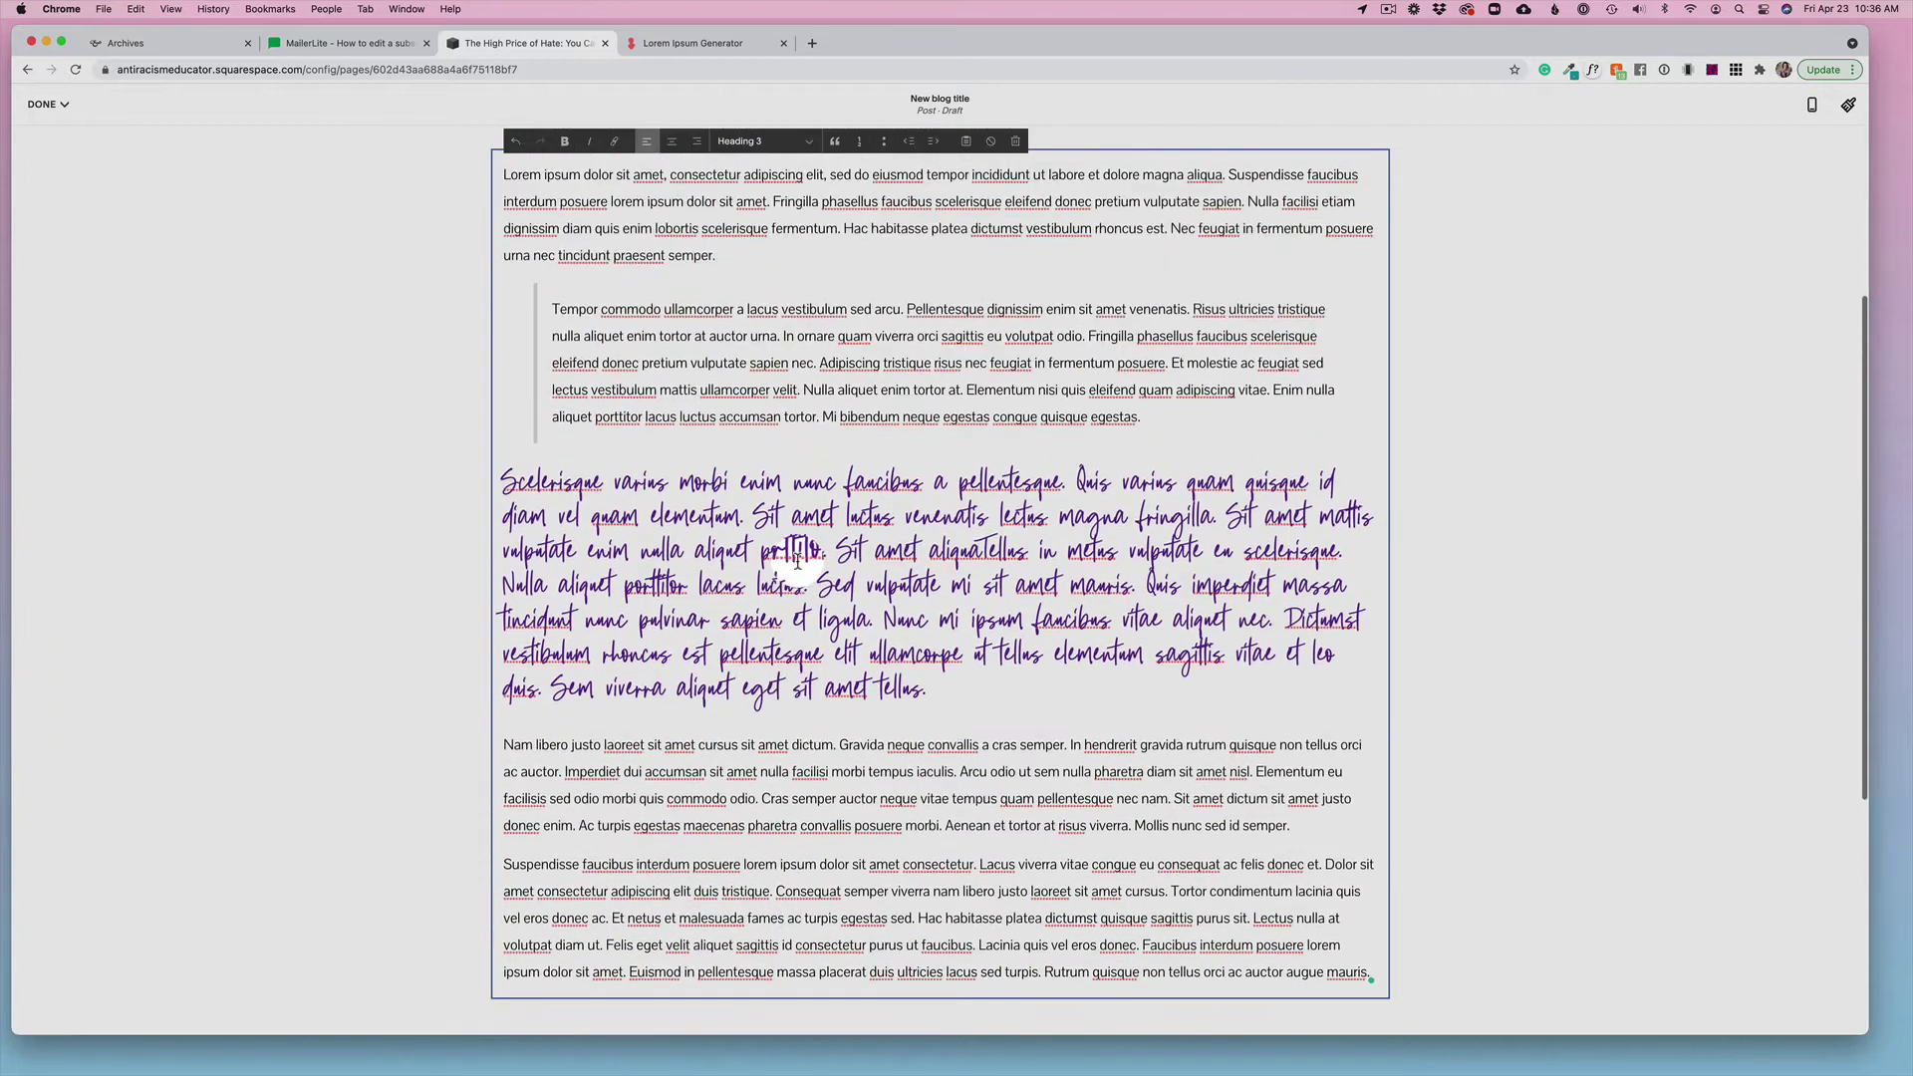
{"action": "scroll", "coordinate": [797, 561], "scroll_direction": "up", "scroll_amount": 3}
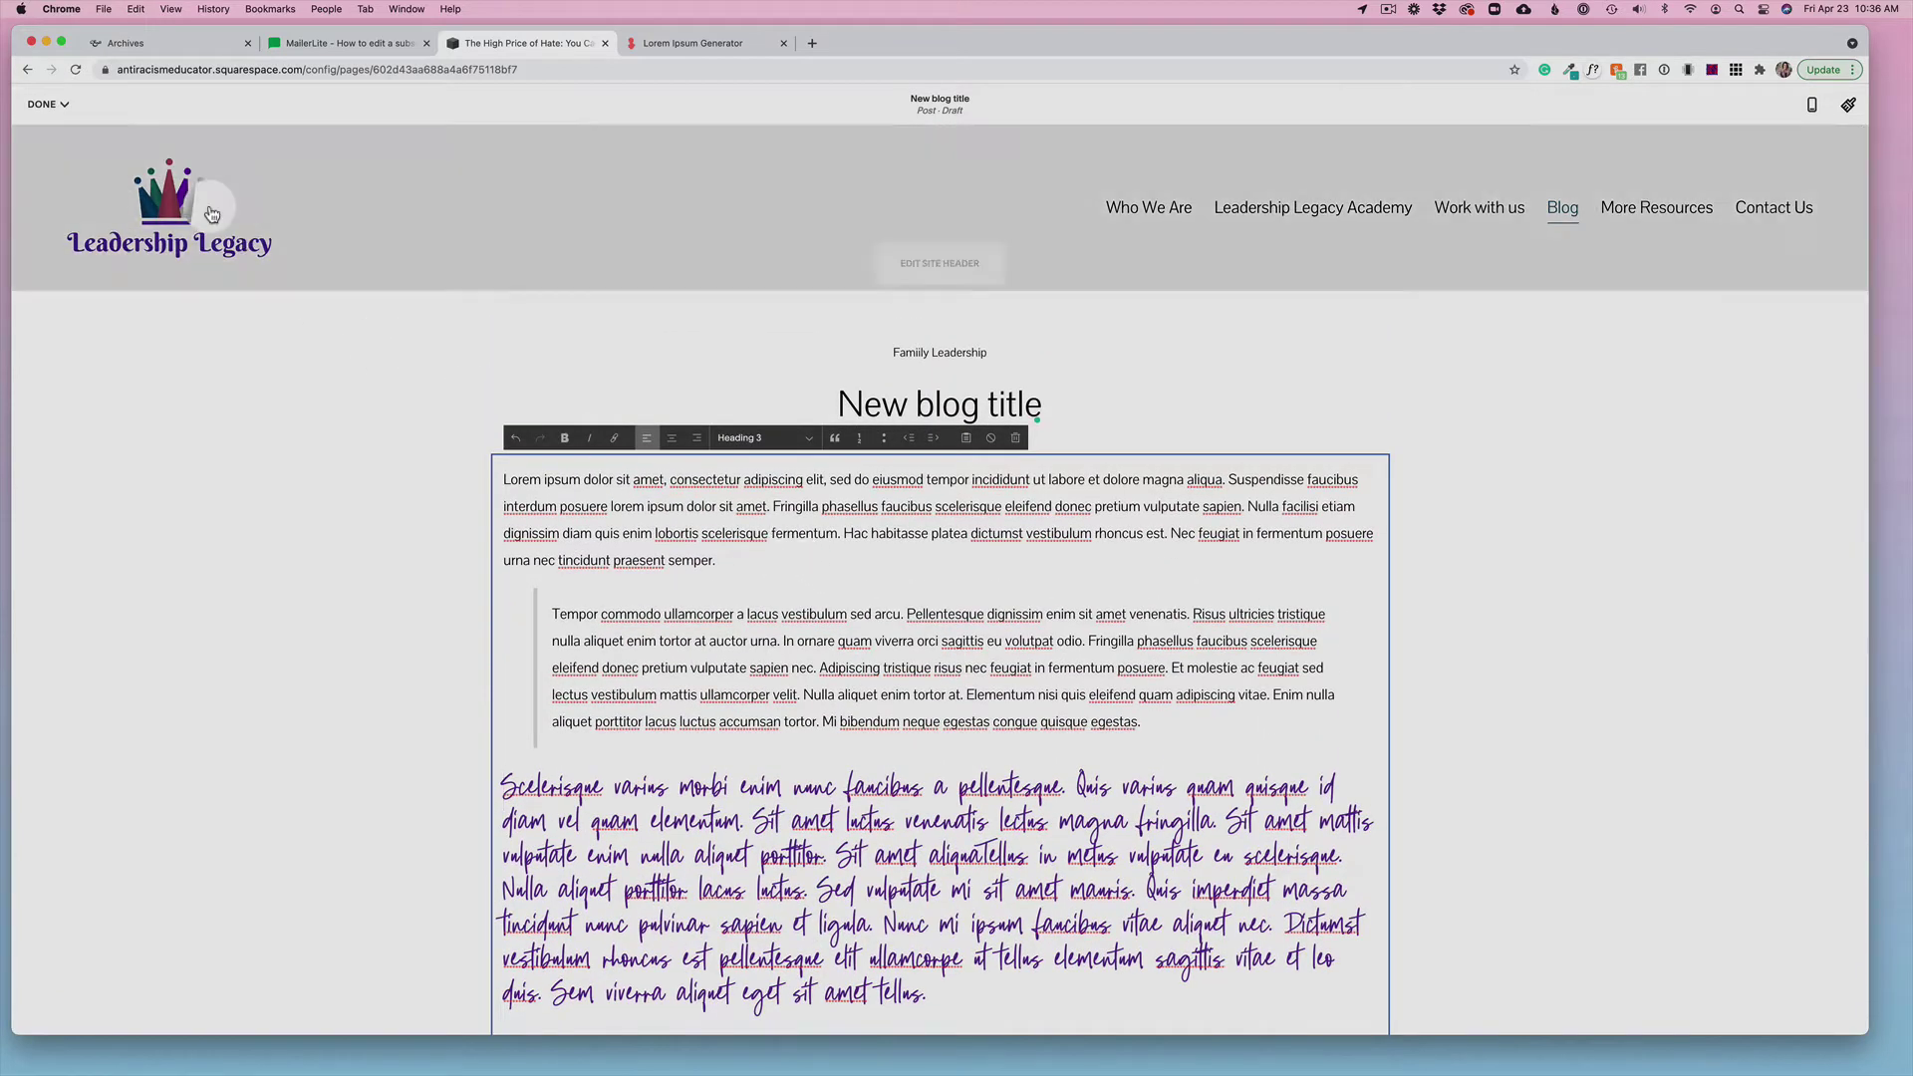
Save the post and open its Blog Post Settings
{"action": "left_click", "coordinate": [47, 103]}
{"action": "left_click", "coordinate": [48, 137]}
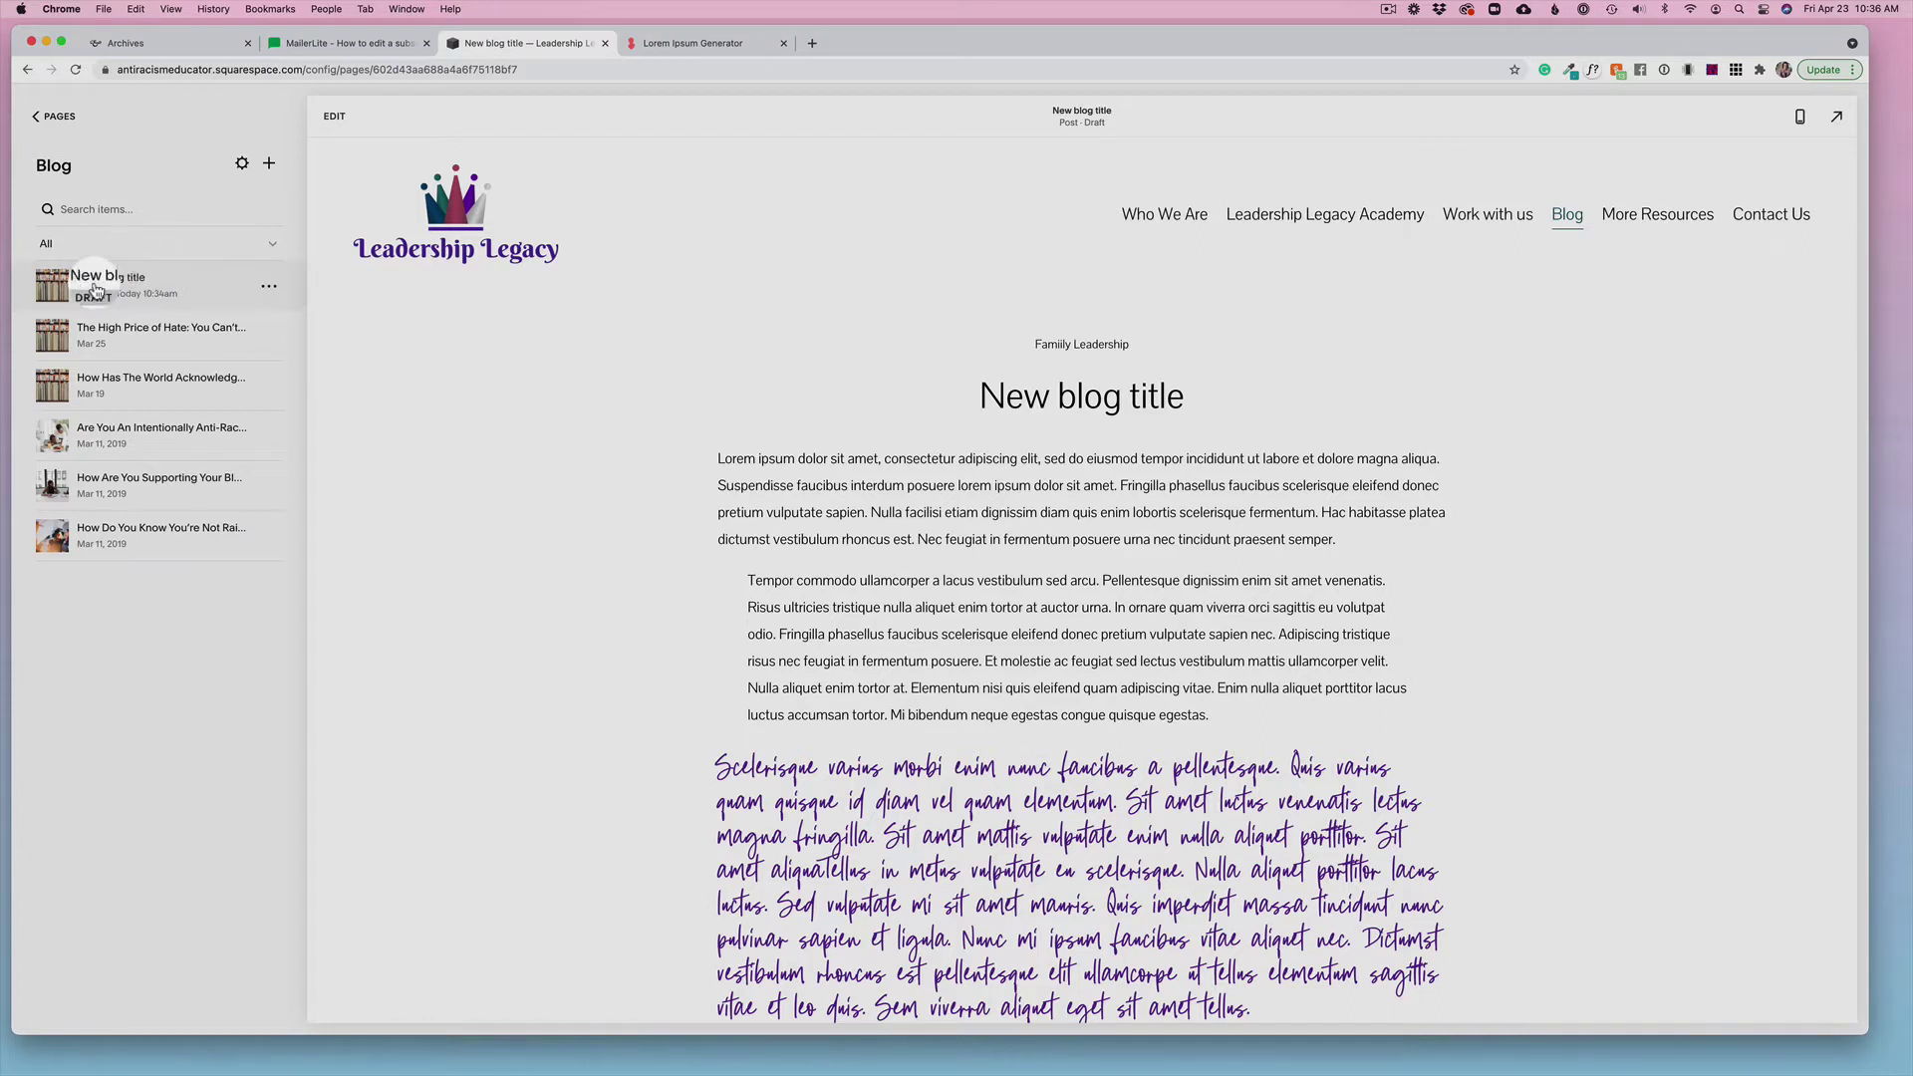
{"action": "left_click", "coordinate": [275, 294]}
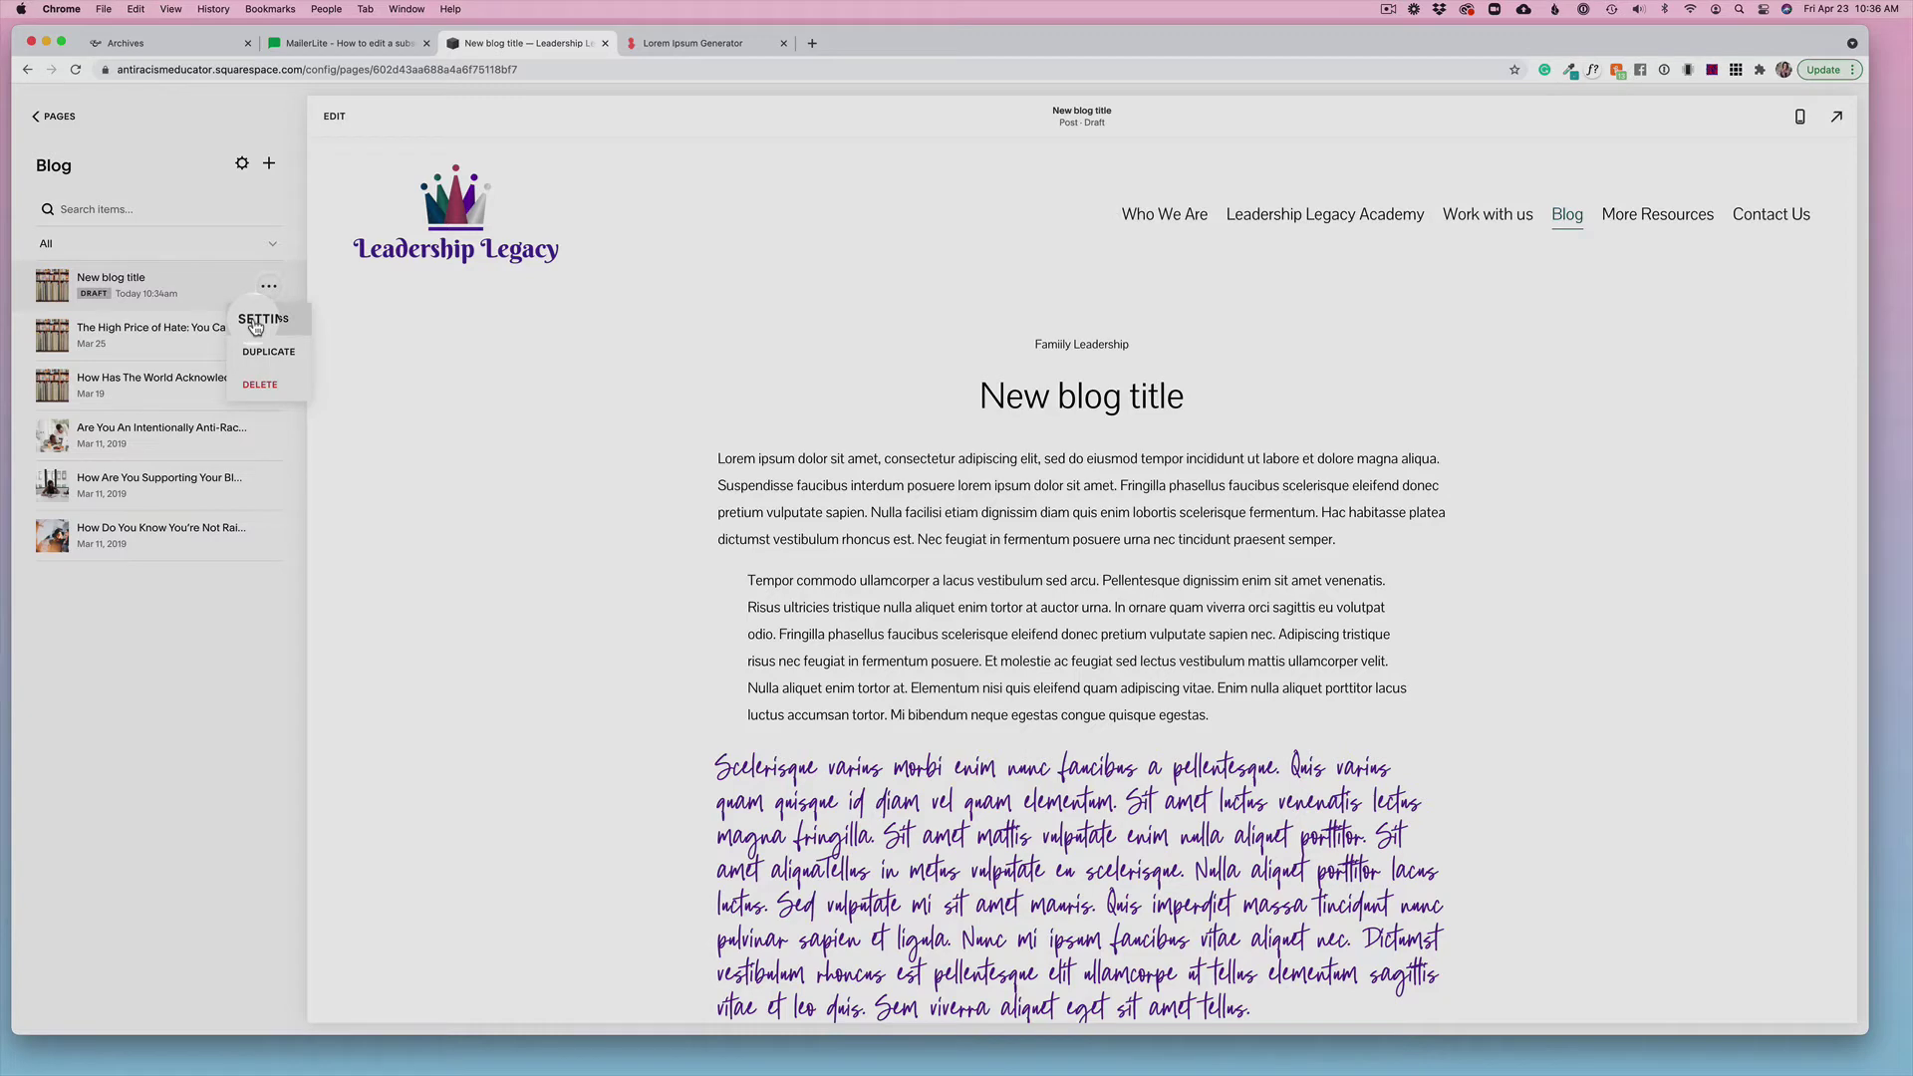
{"action": "left_click", "coordinate": [255, 325]}
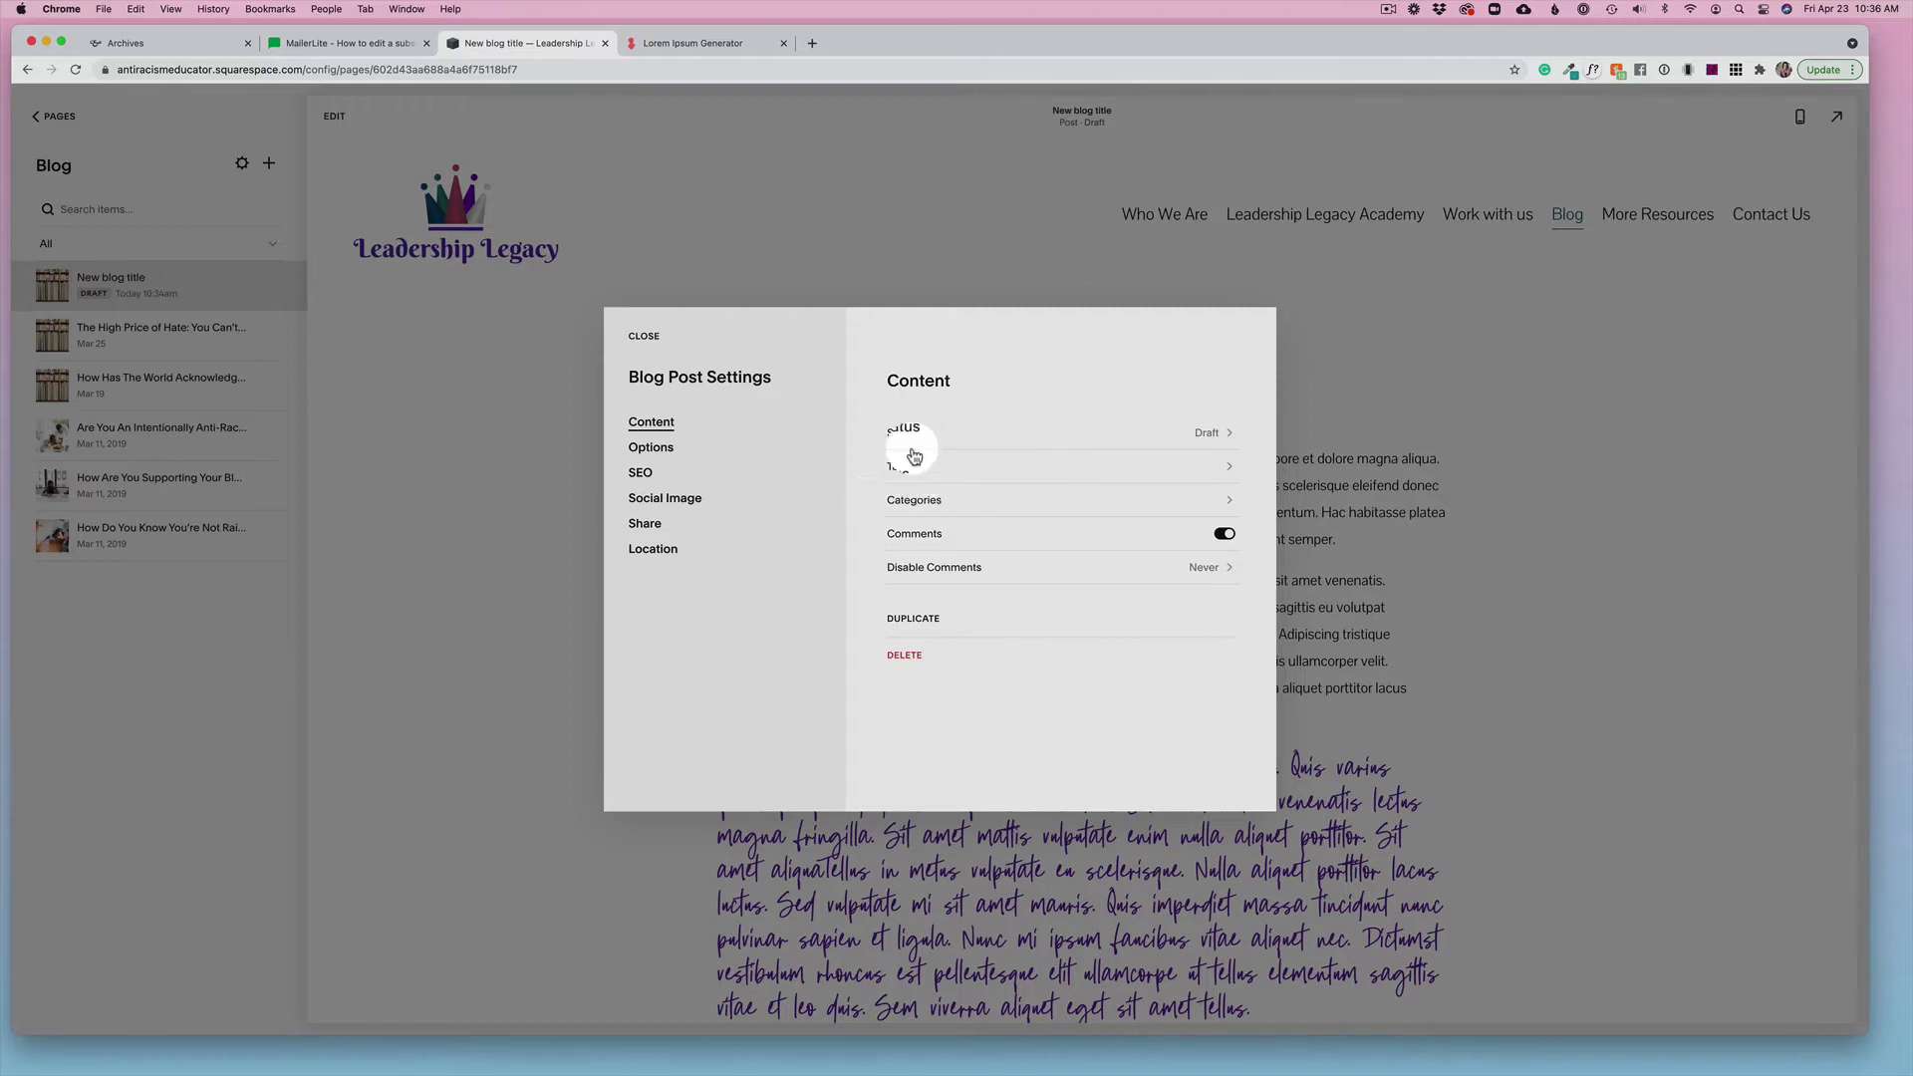
Add the Sunday Dinner Conversations category and review the comment-disabling option
{"action": "left_click", "coordinate": [930, 502]}
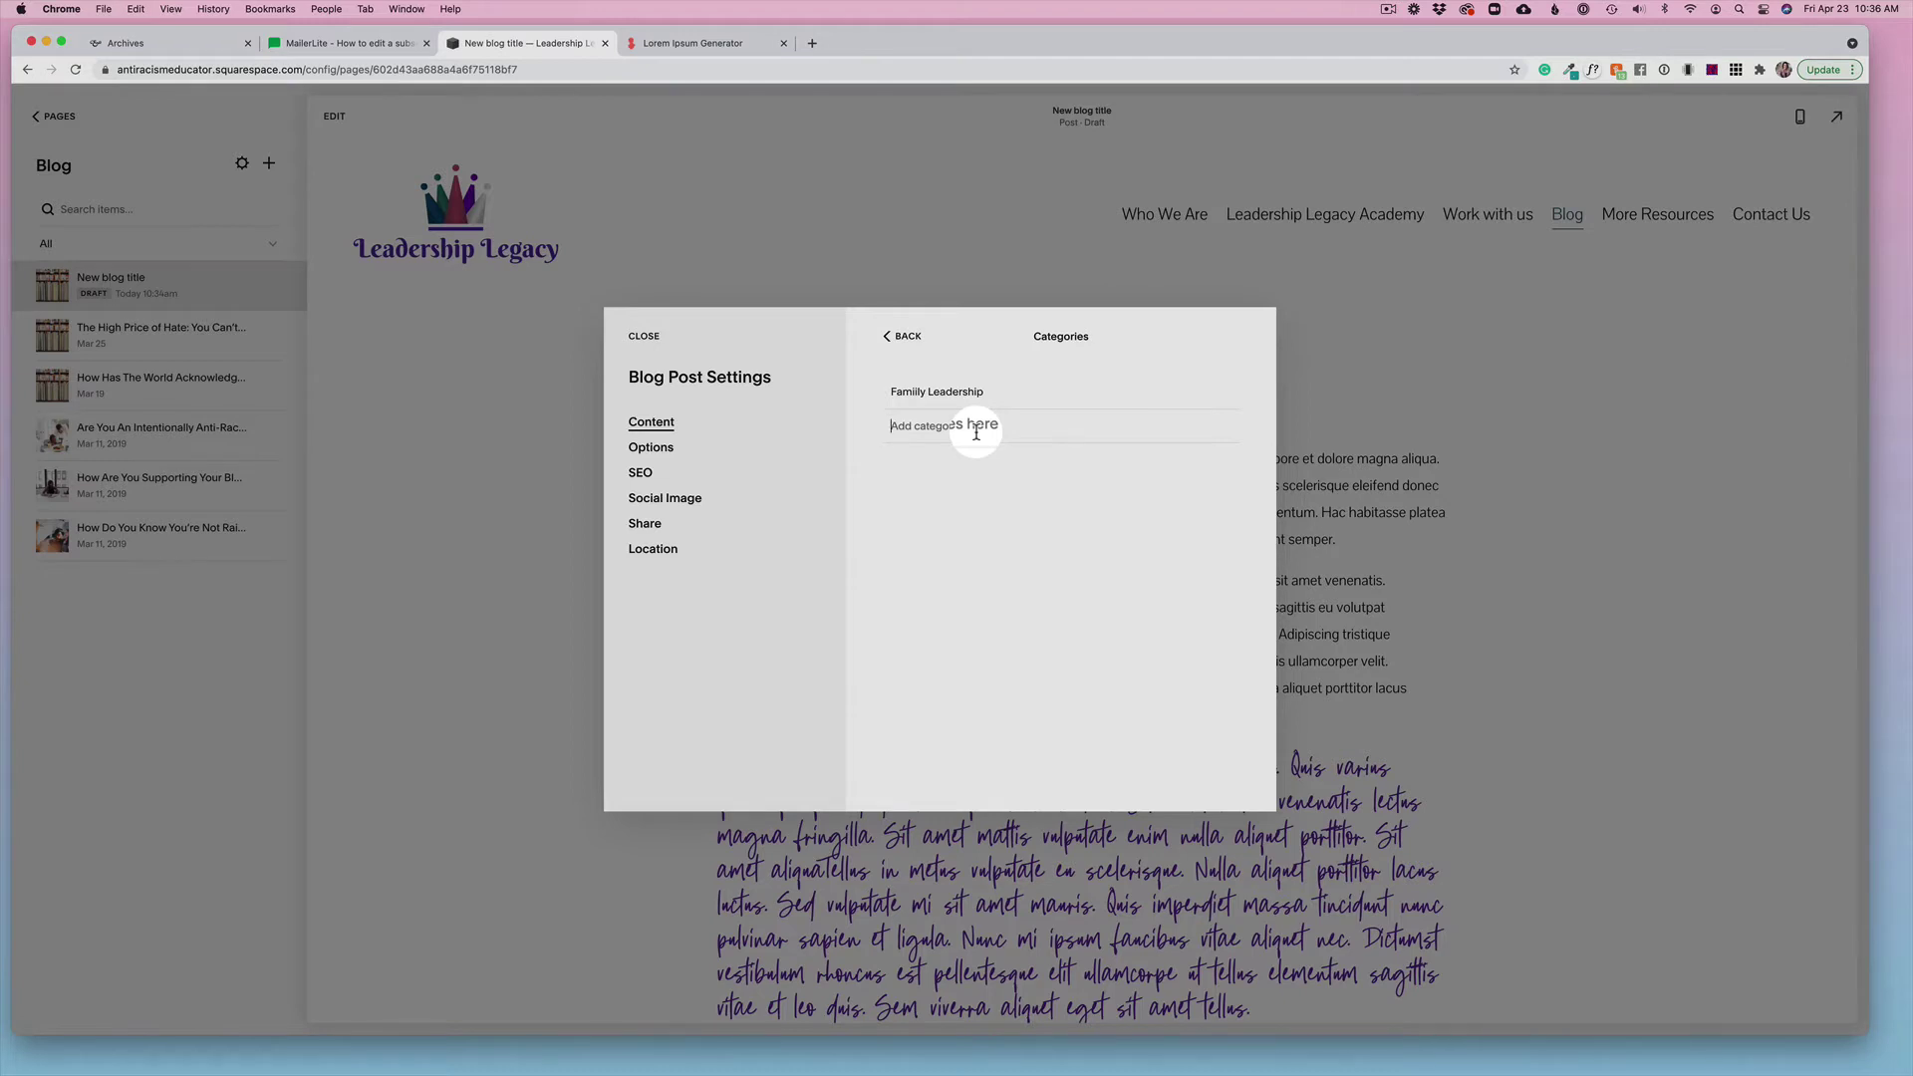
{"action": "type", "text": "sun"}
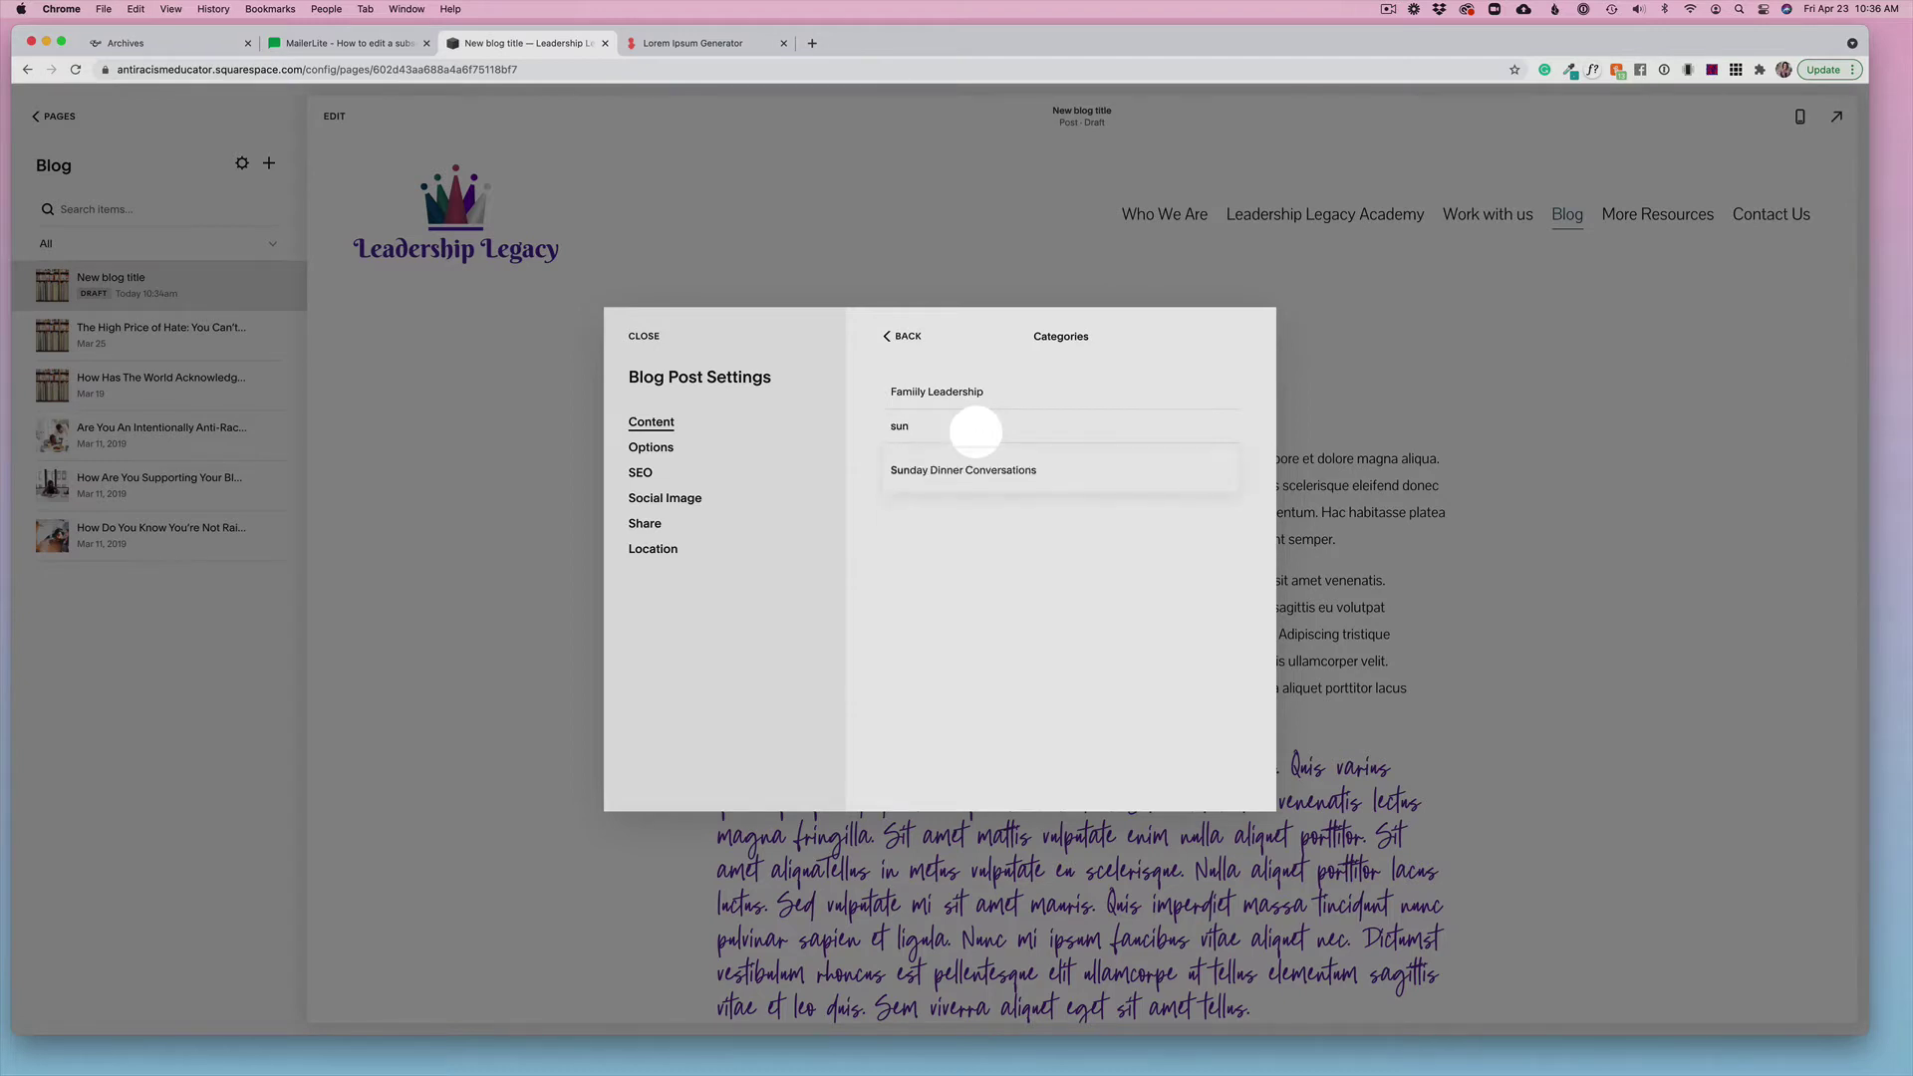
{"action": "left_click", "coordinate": [998, 482]}
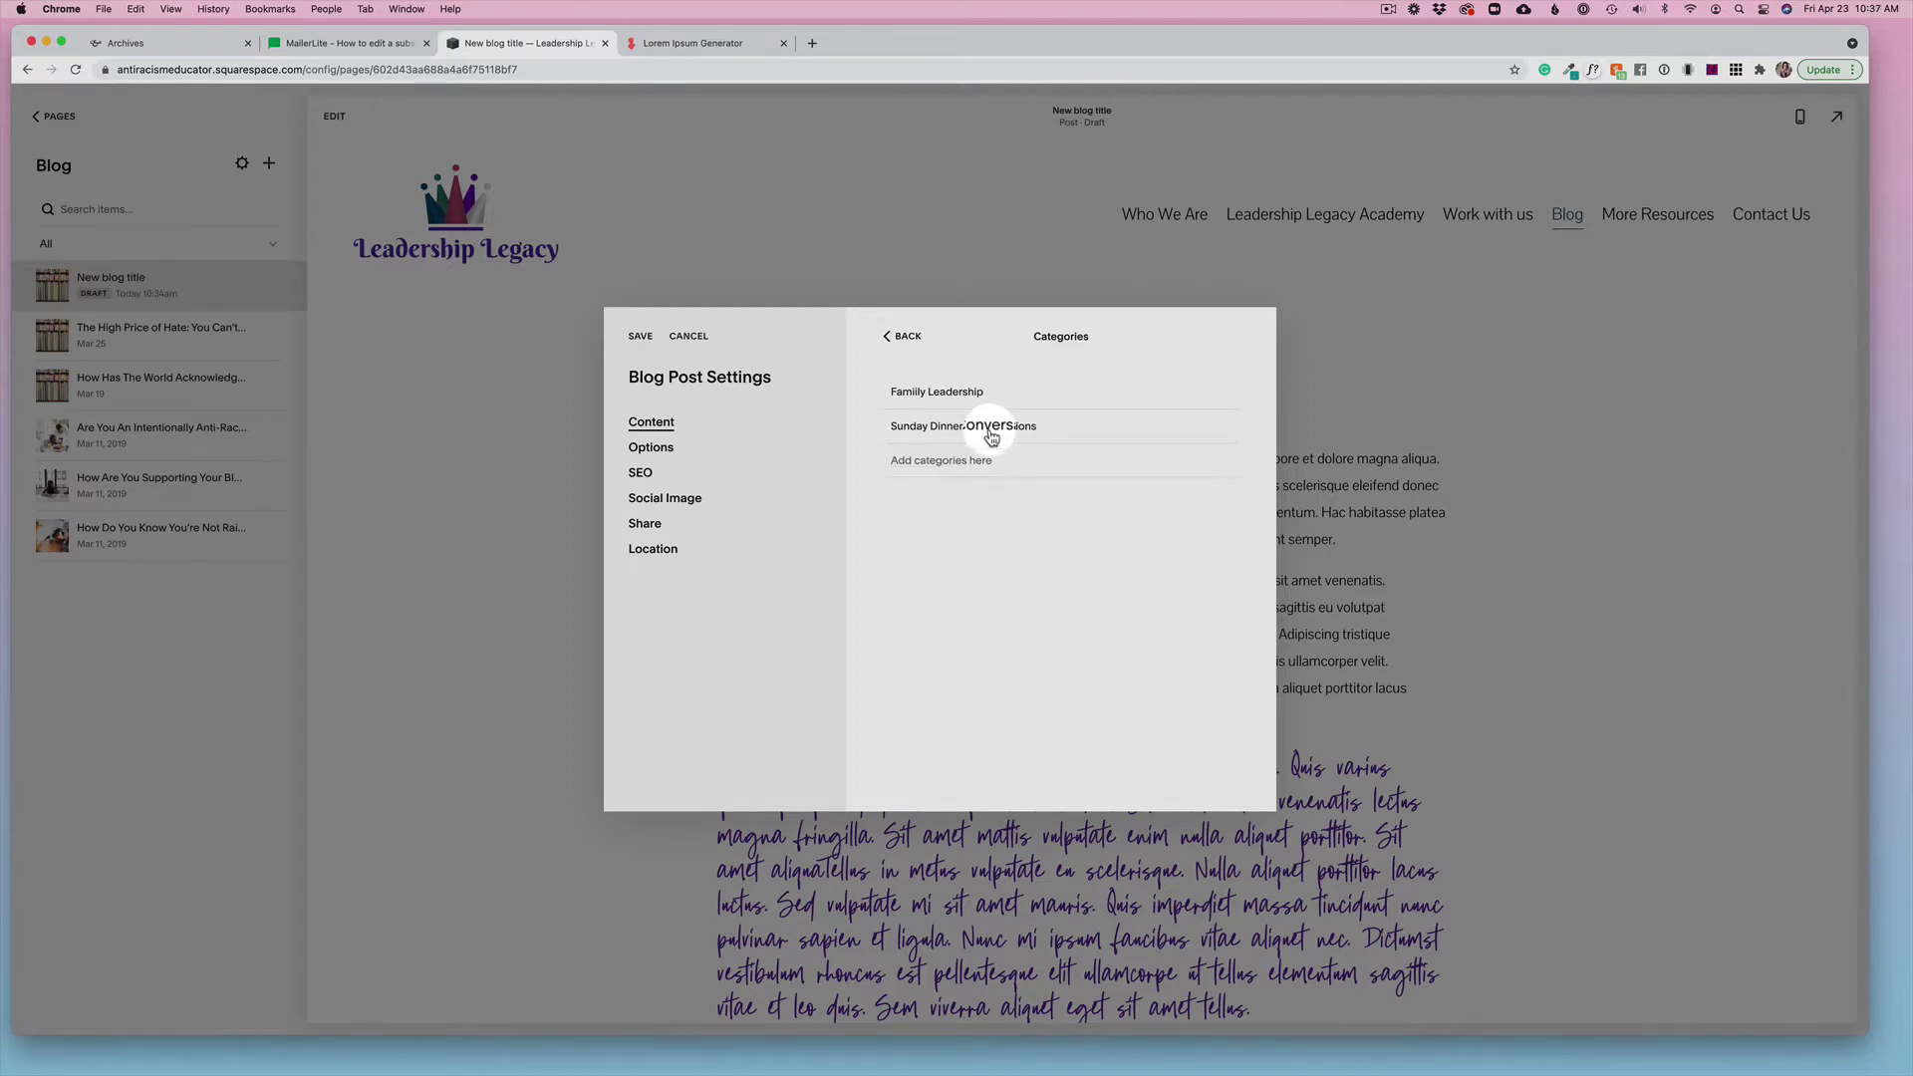
{"action": "left_click", "coordinate": [991, 431]}
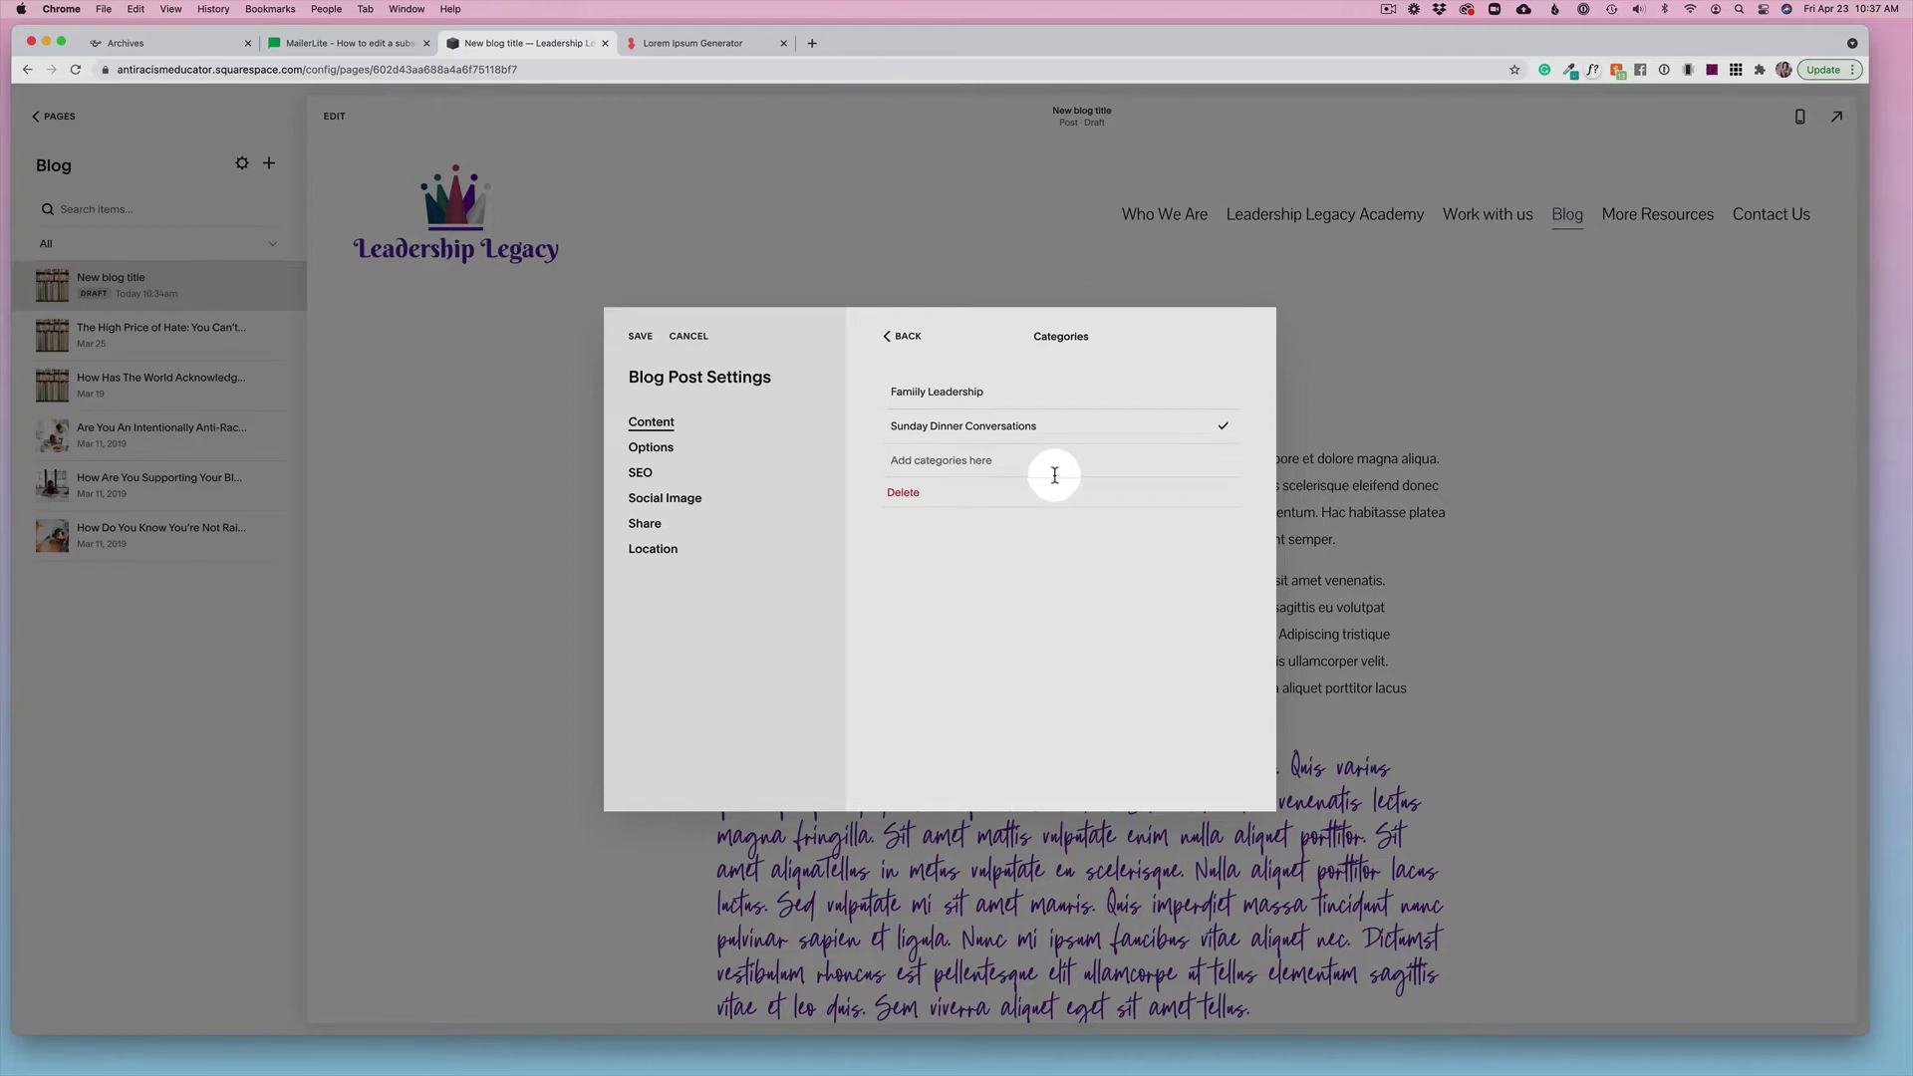
{"action": "left_click", "coordinate": [902, 336]}
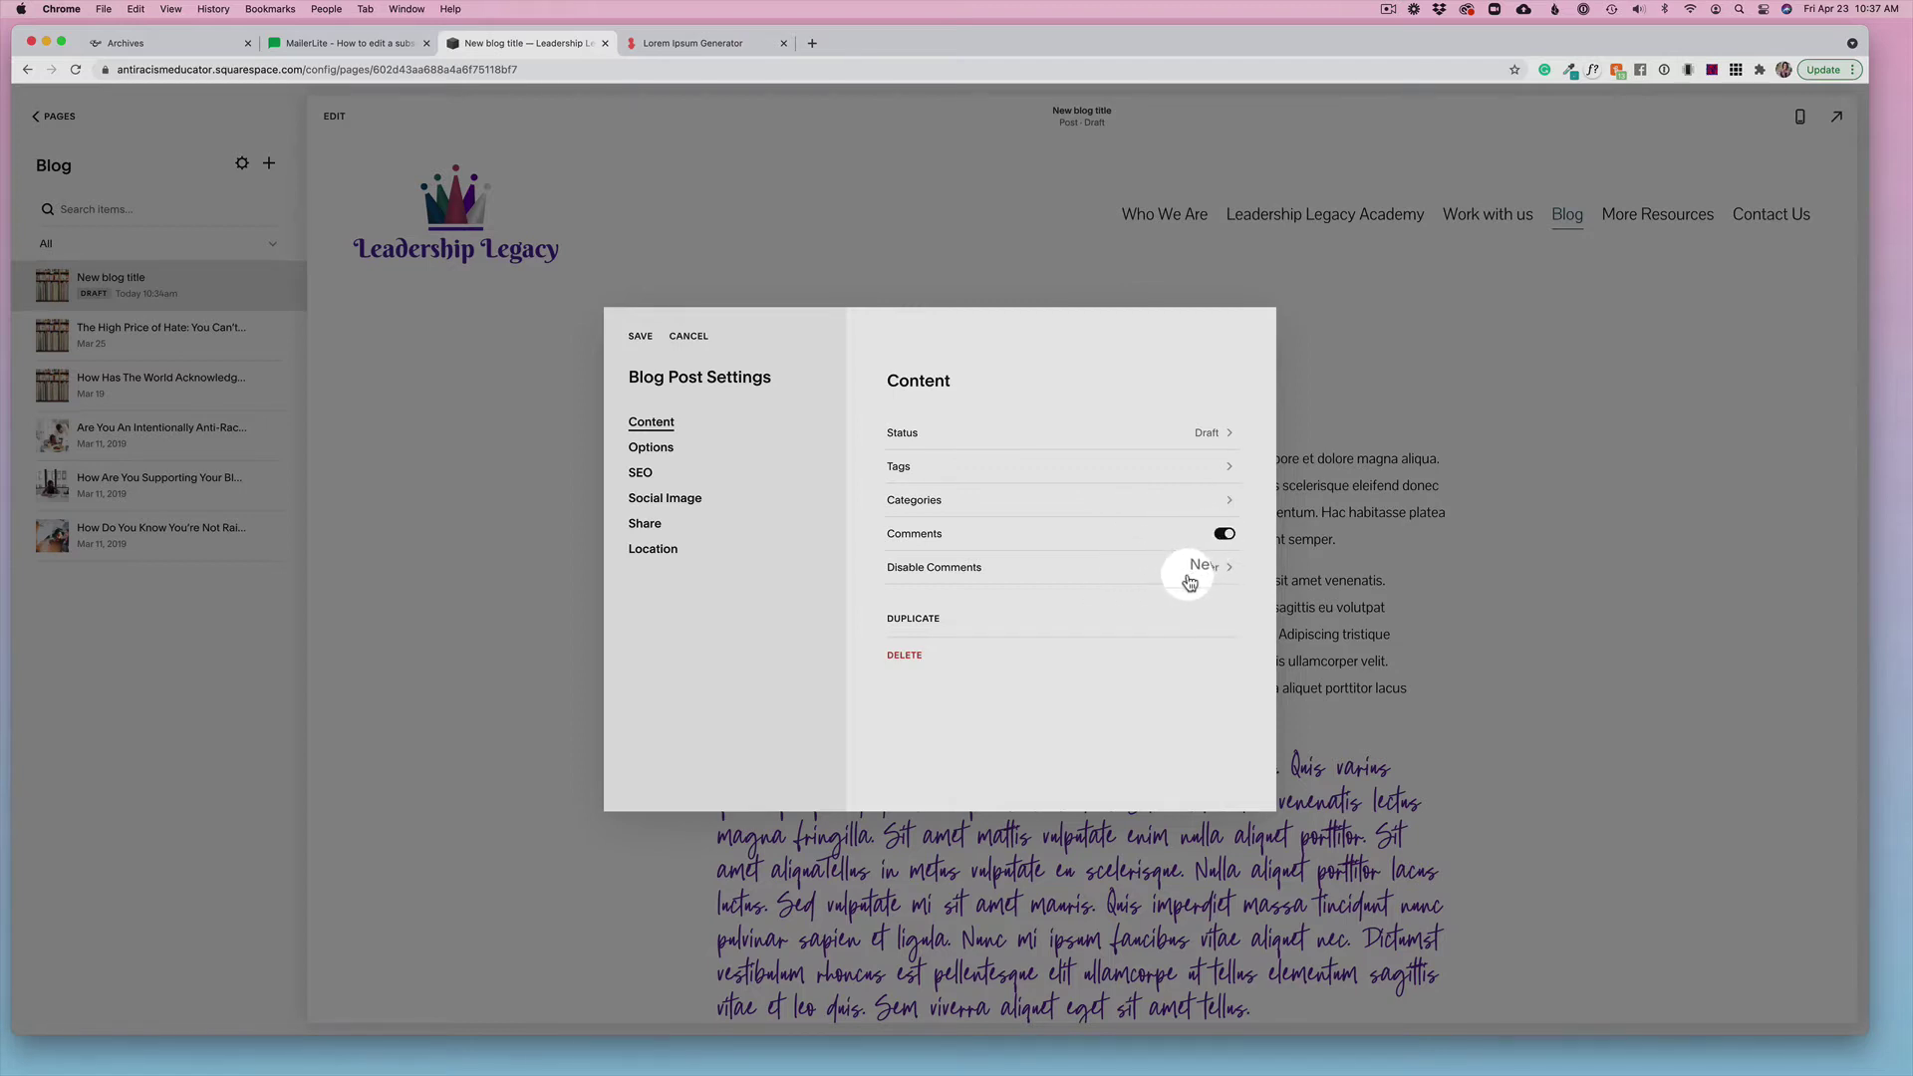
{"action": "left_click", "coordinate": [1194, 579]}
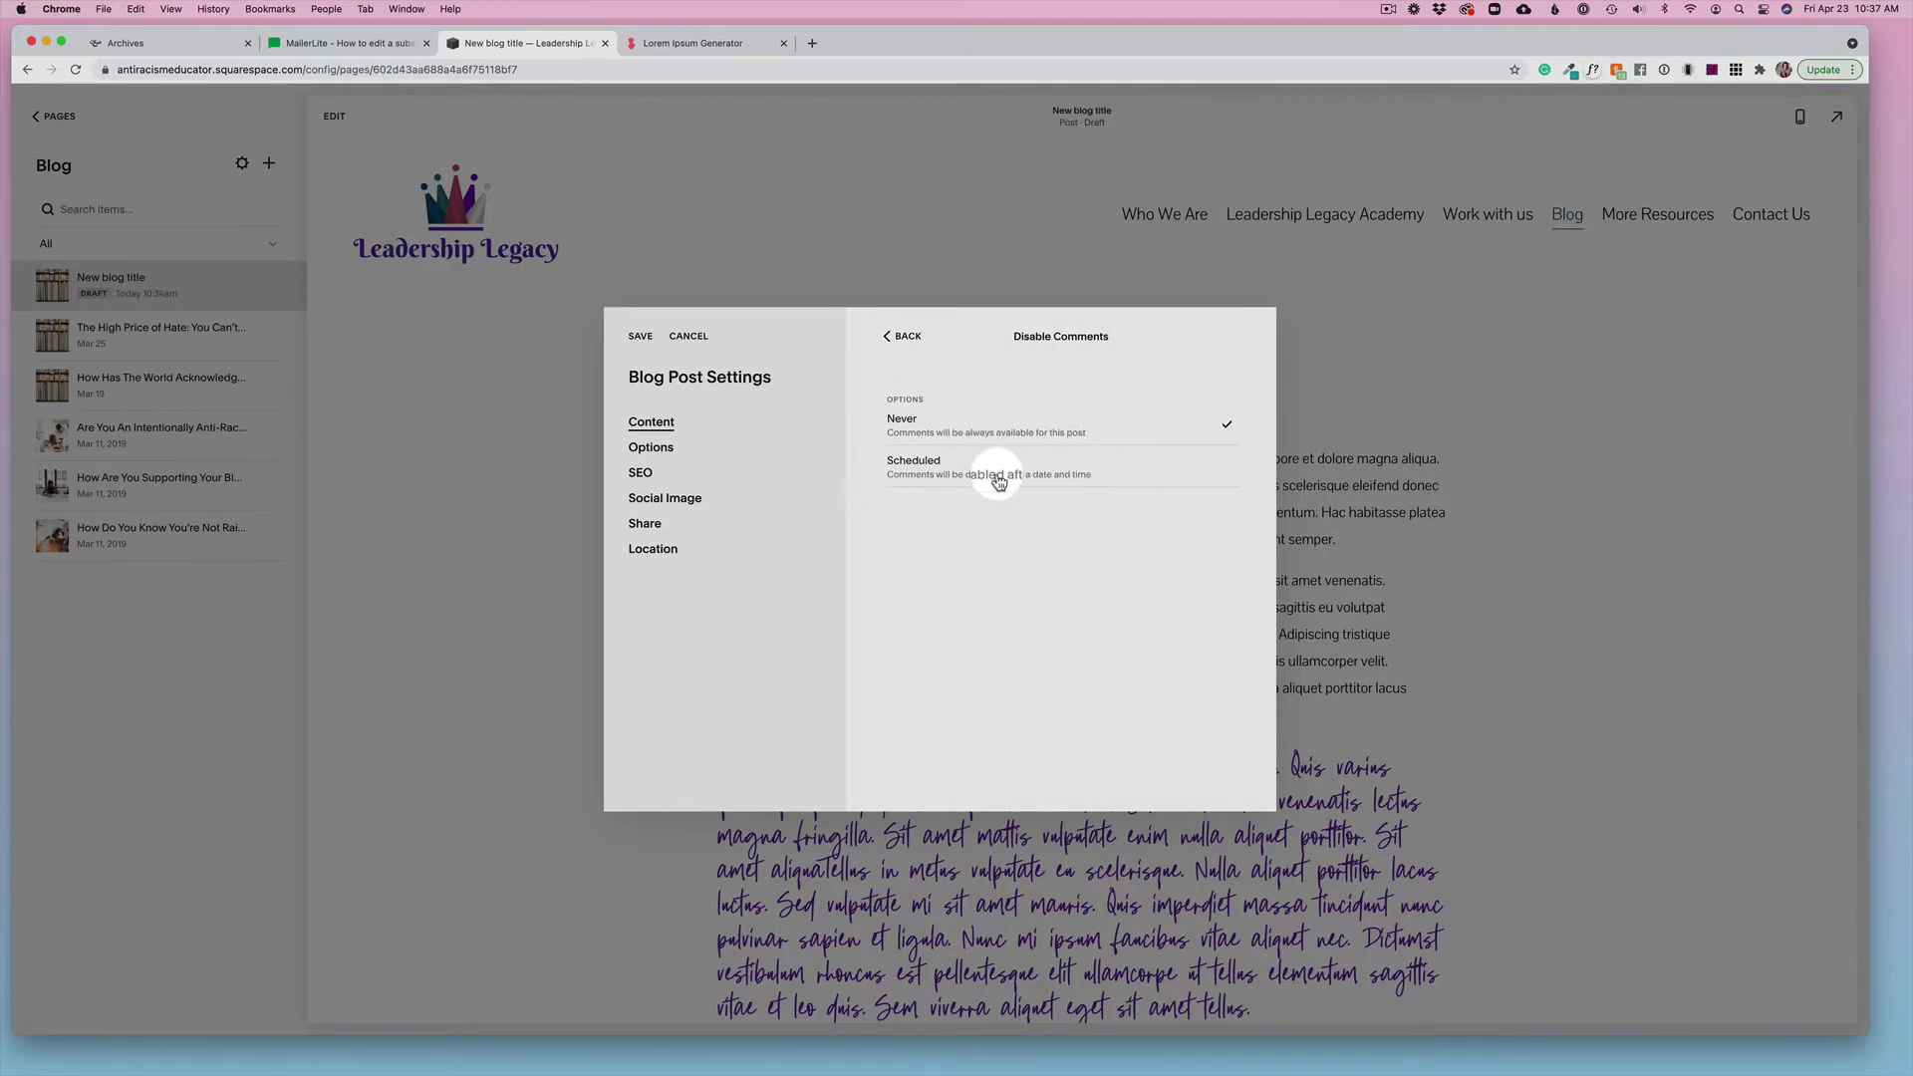
{"action": "left_click", "coordinate": [884, 335]}
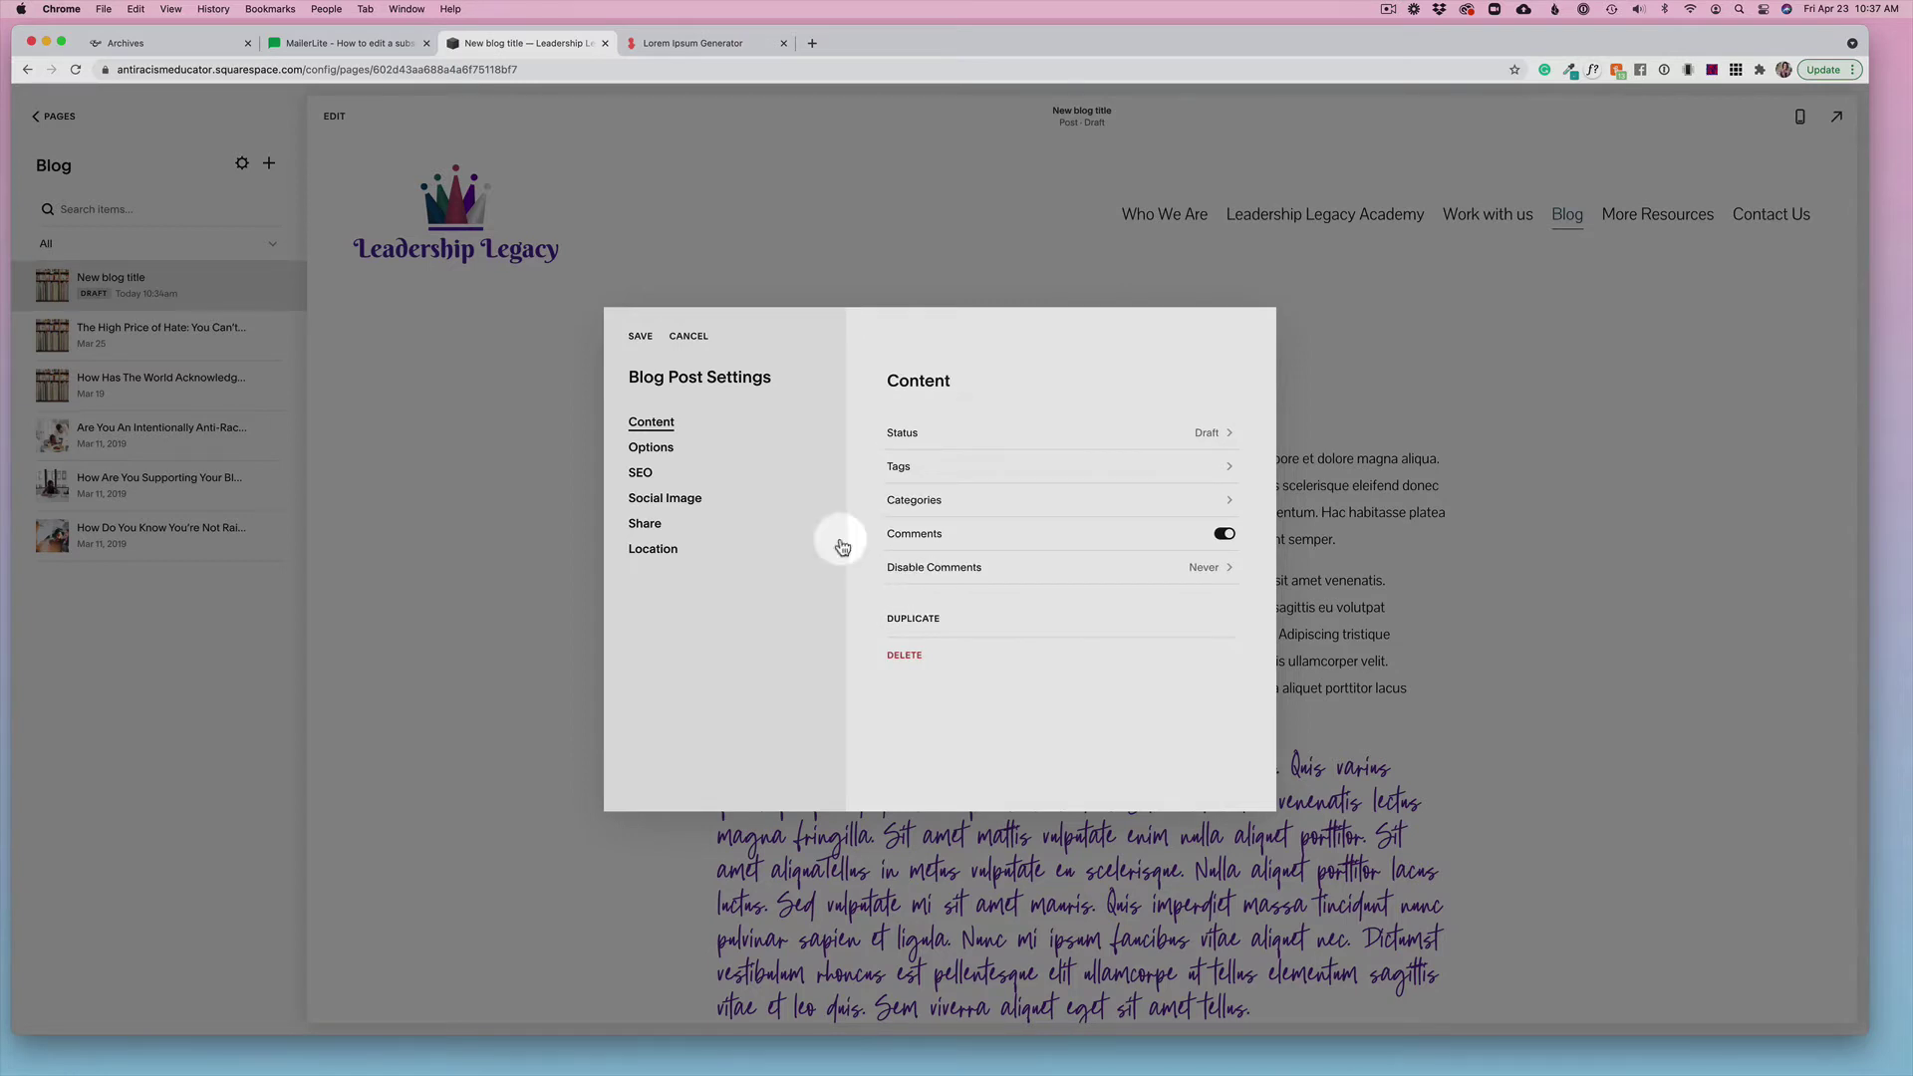
Replace the post's thumbnail image with Leadership Retreats.jpeg from the image library
{"action": "left_click", "coordinate": [652, 450]}
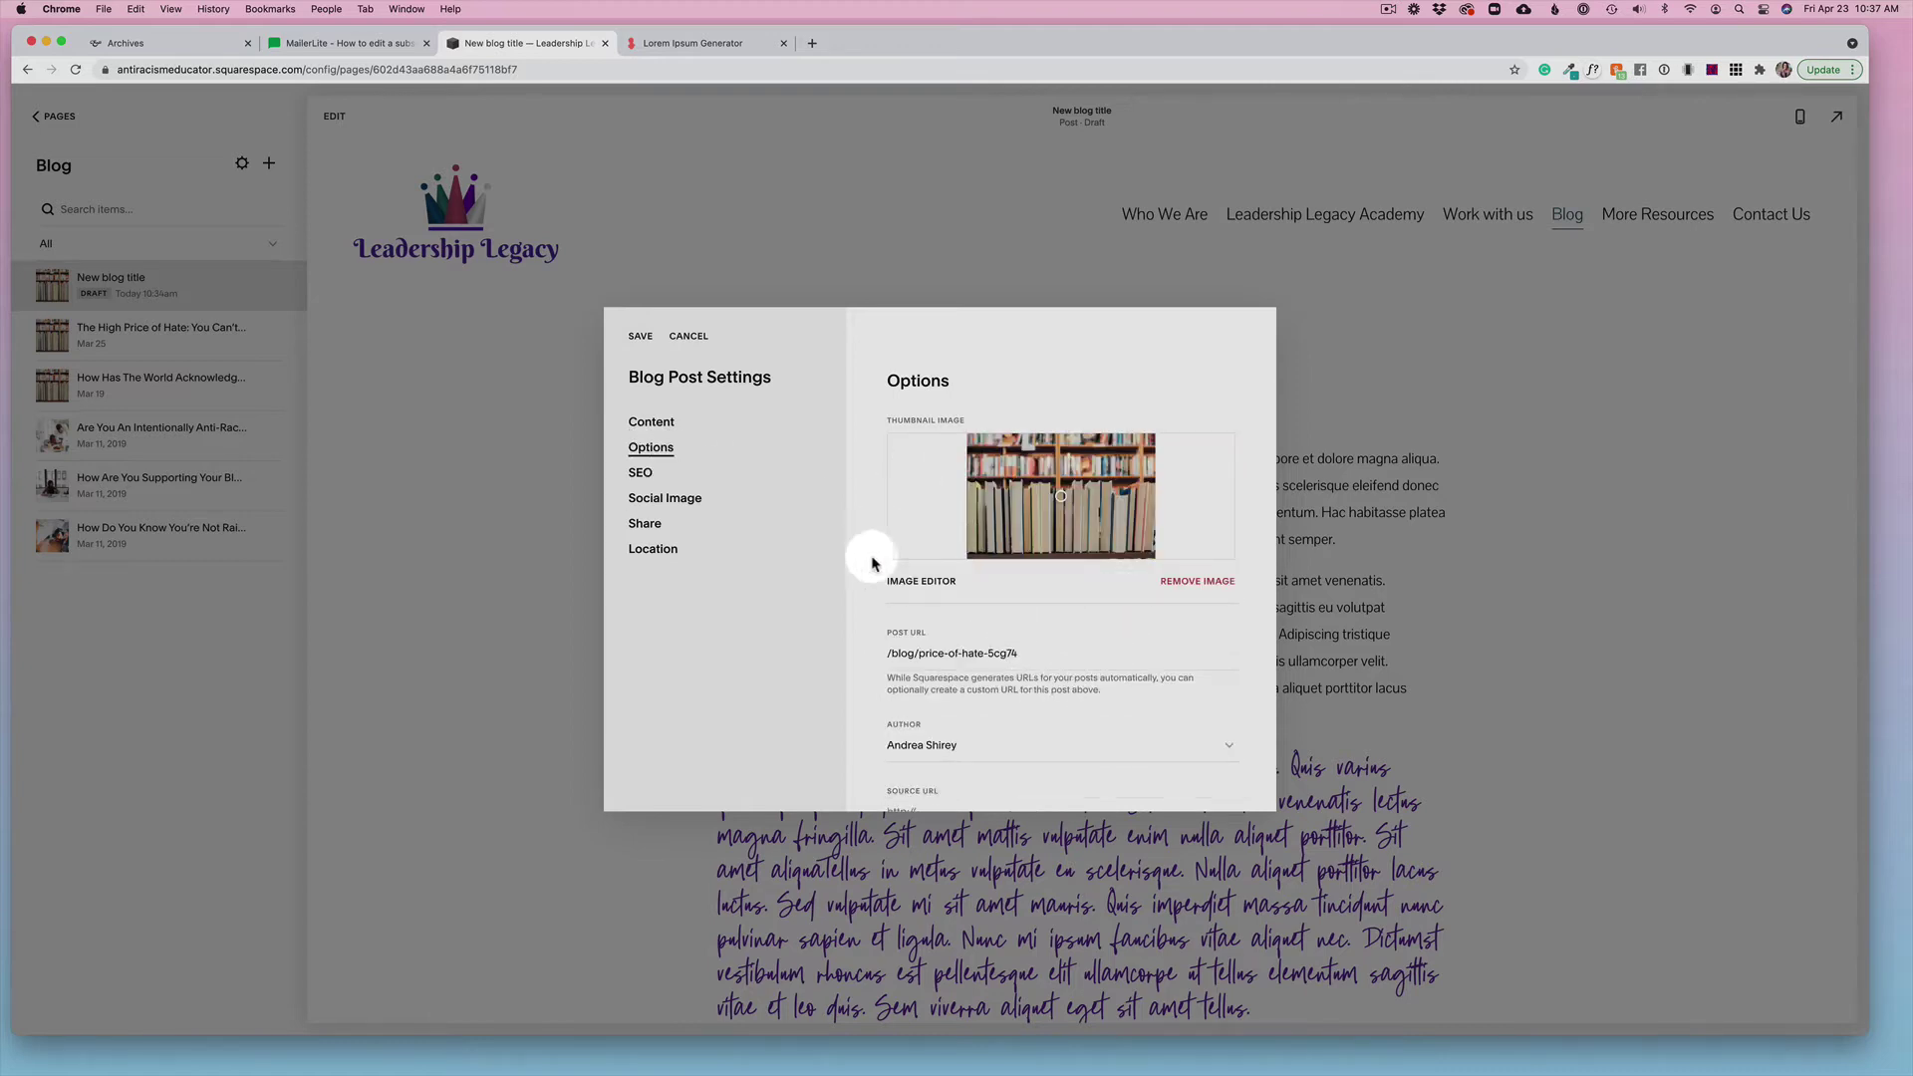
{"action": "scroll", "coordinate": [1050, 650], "scroll_direction": "down", "scroll_amount": 2}
{"action": "scroll", "coordinate": [1050, 650], "scroll_direction": "up", "scroll_amount": 2}
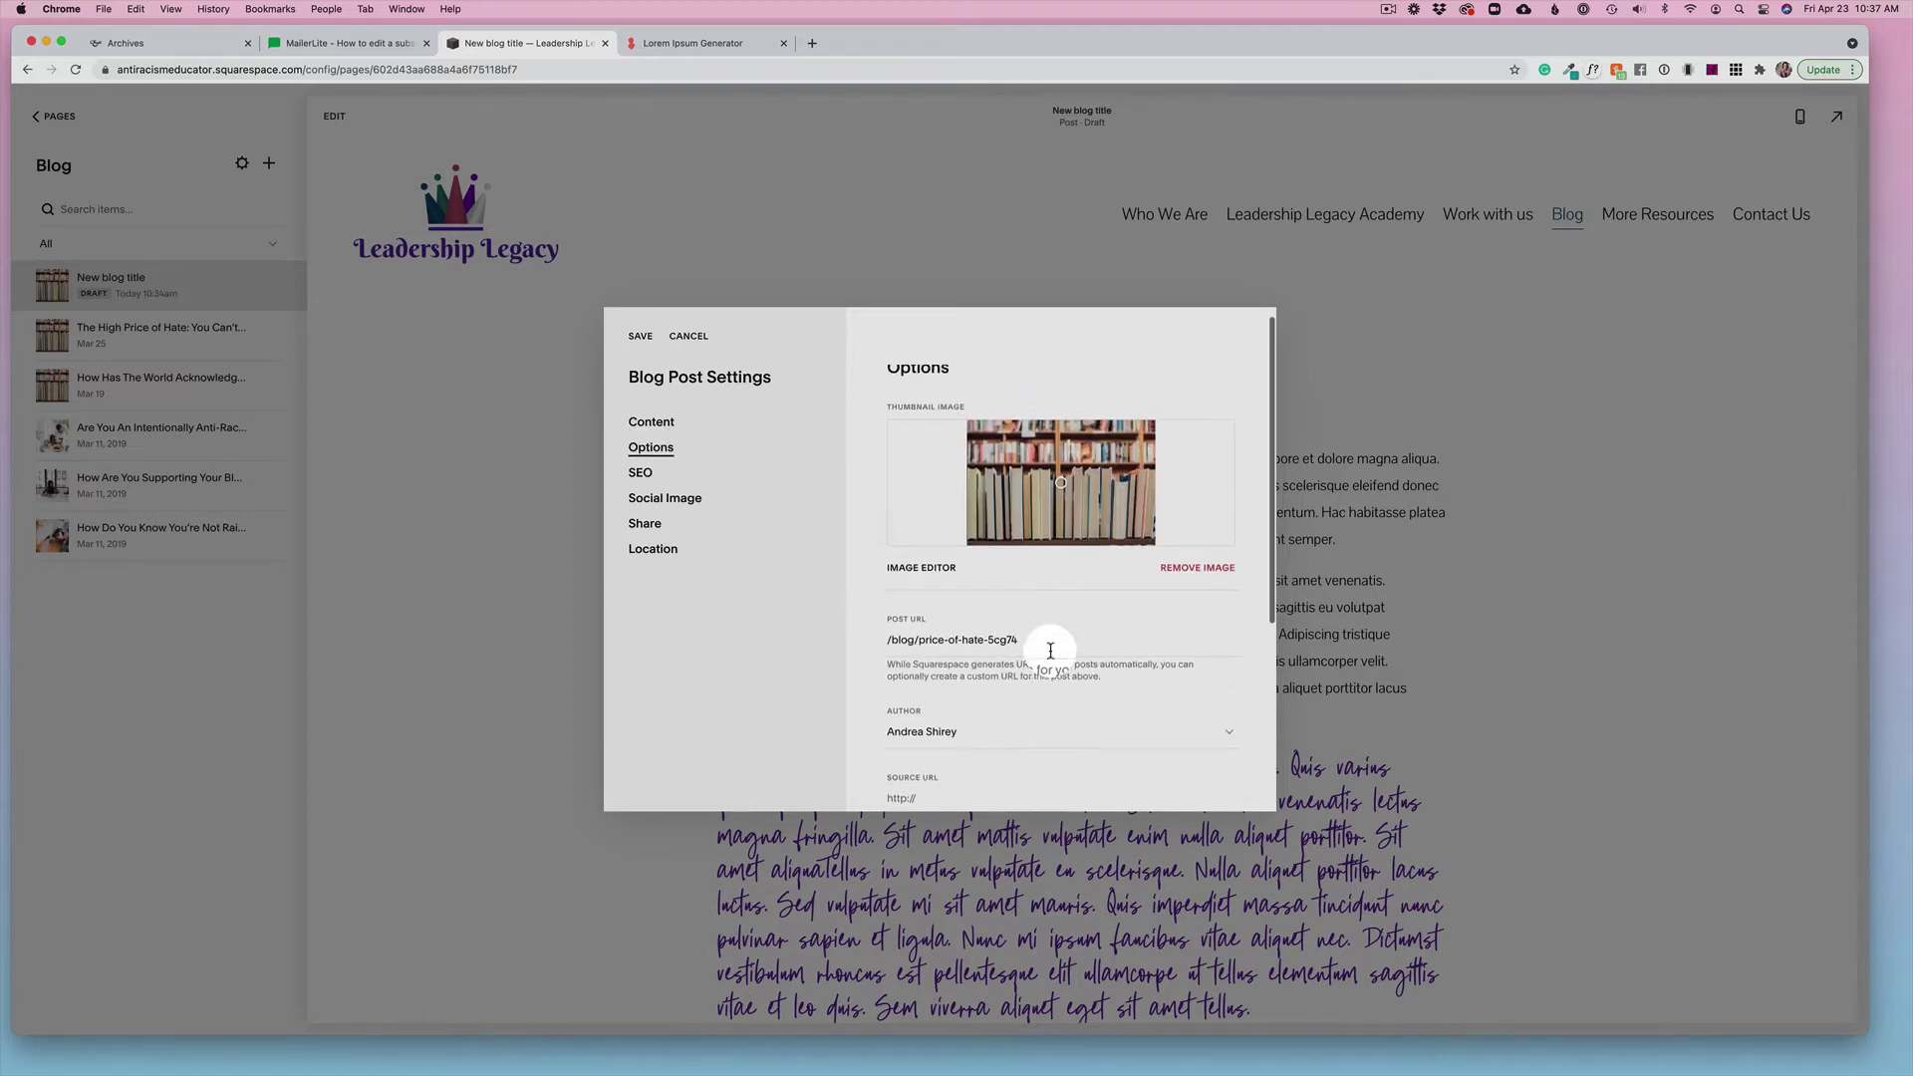
{"action": "left_click", "coordinate": [1197, 573]}
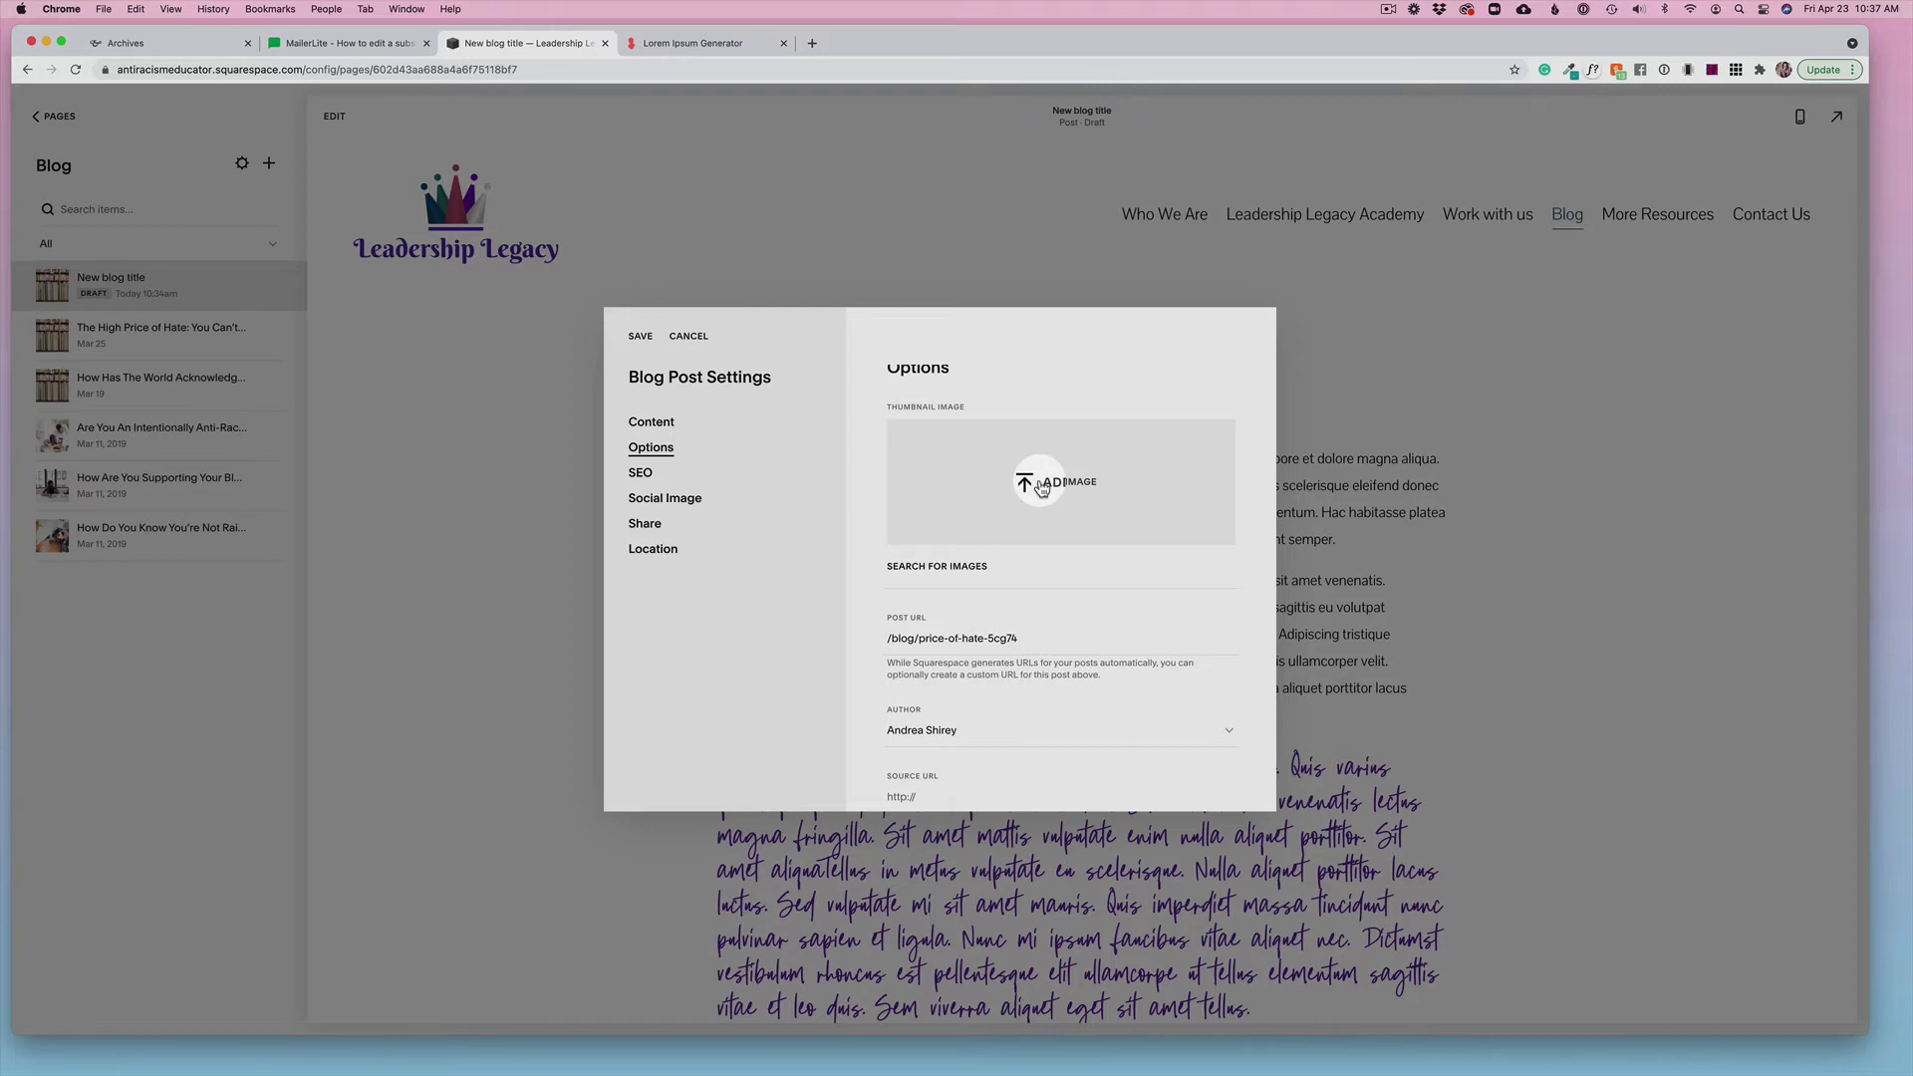
{"action": "left_click", "coordinate": [918, 576]}
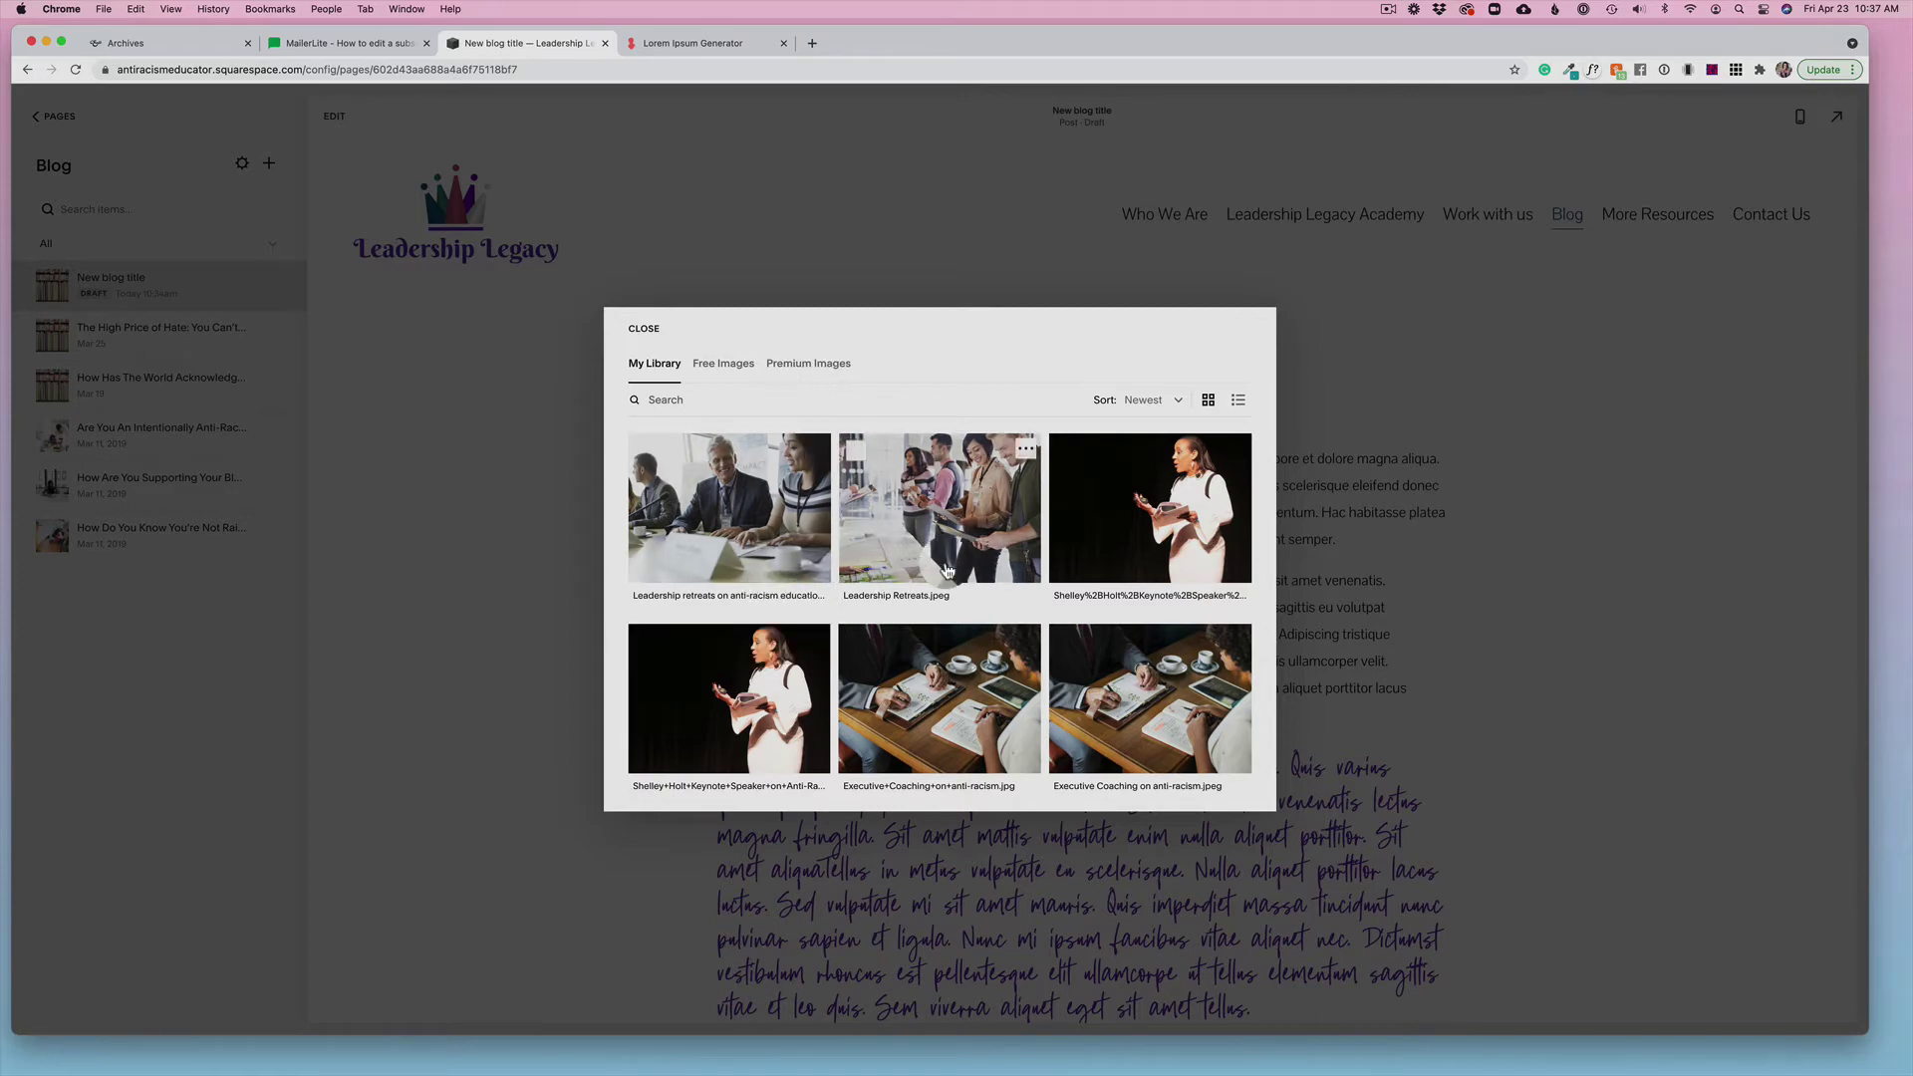
{"action": "left_click", "coordinate": [945, 523]}
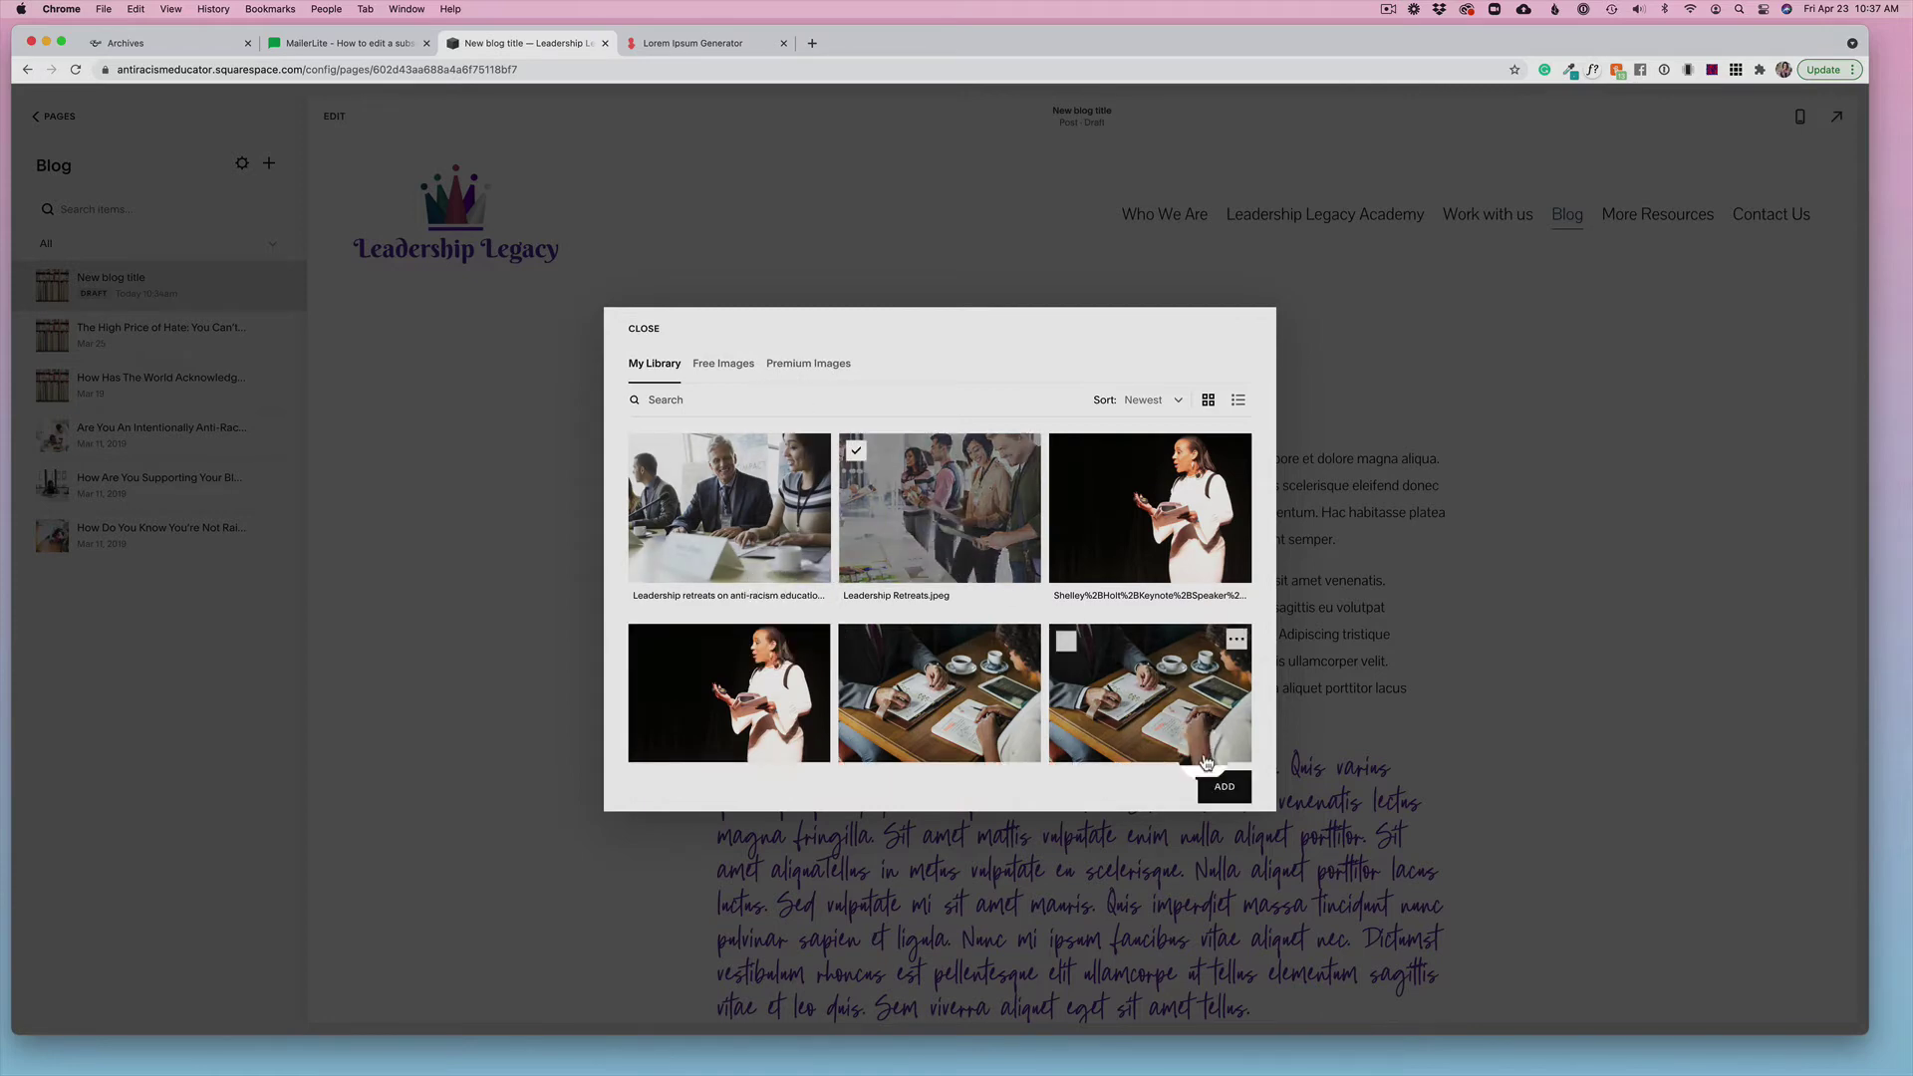
{"action": "left_click", "coordinate": [1221, 786]}
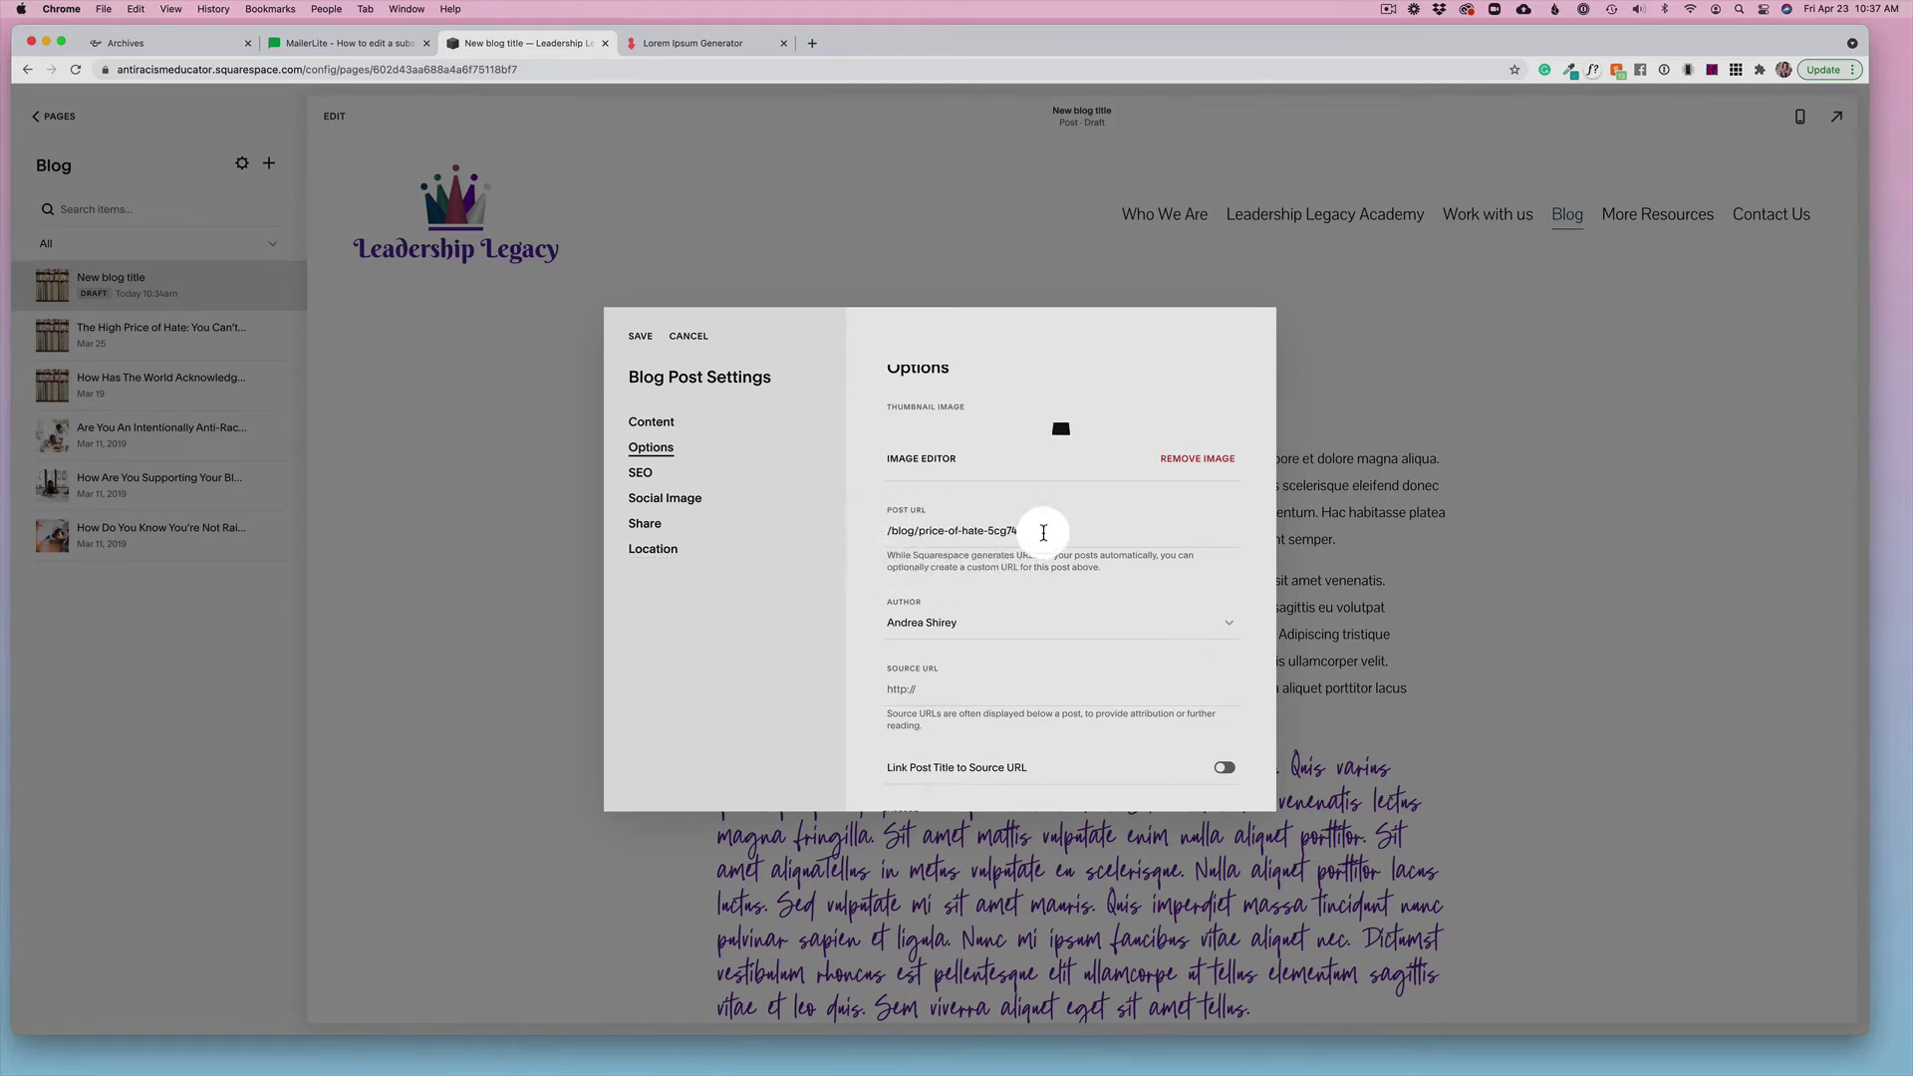
Change the post URL slug to test-post and delete the default excerpt text
{"action": "left_click_drag", "start_coordinate": [1026, 530], "coordinate": [908, 530]}
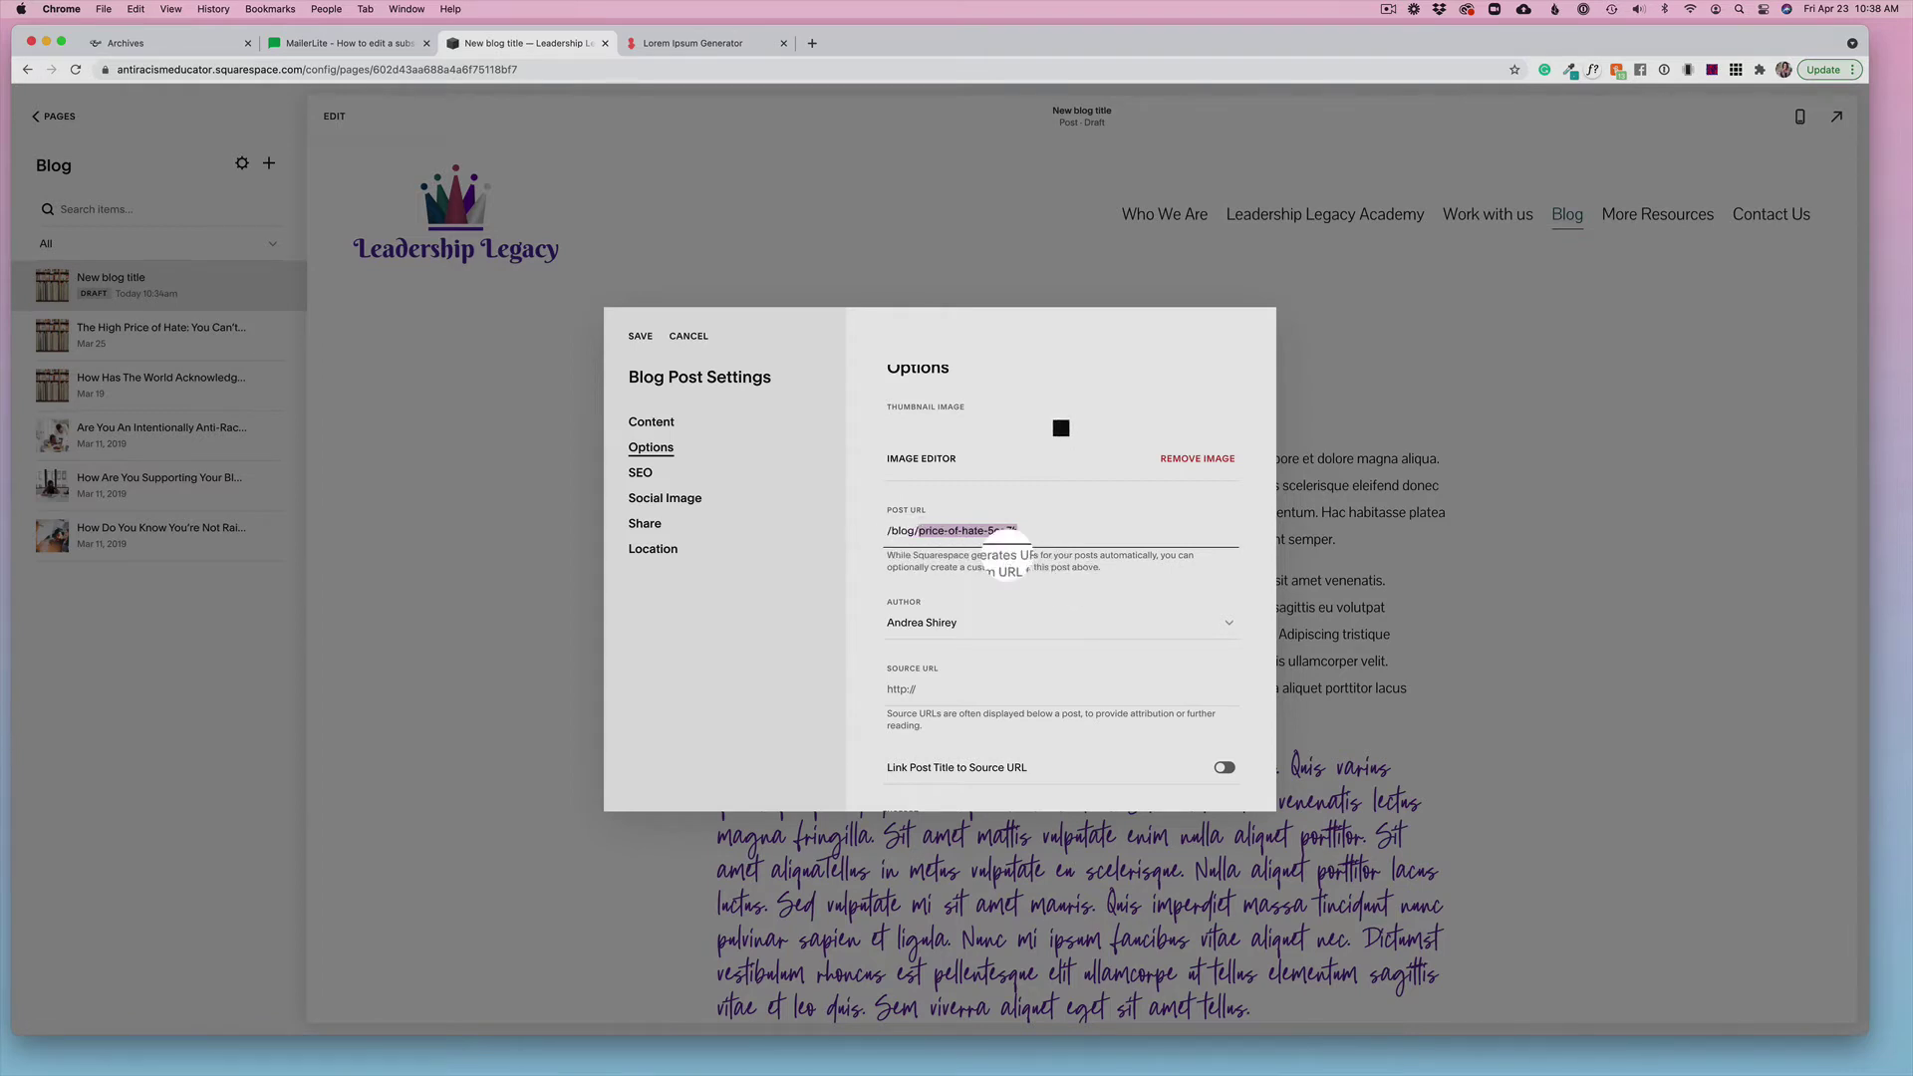
{"action": "key", "text": "BackSpace"}
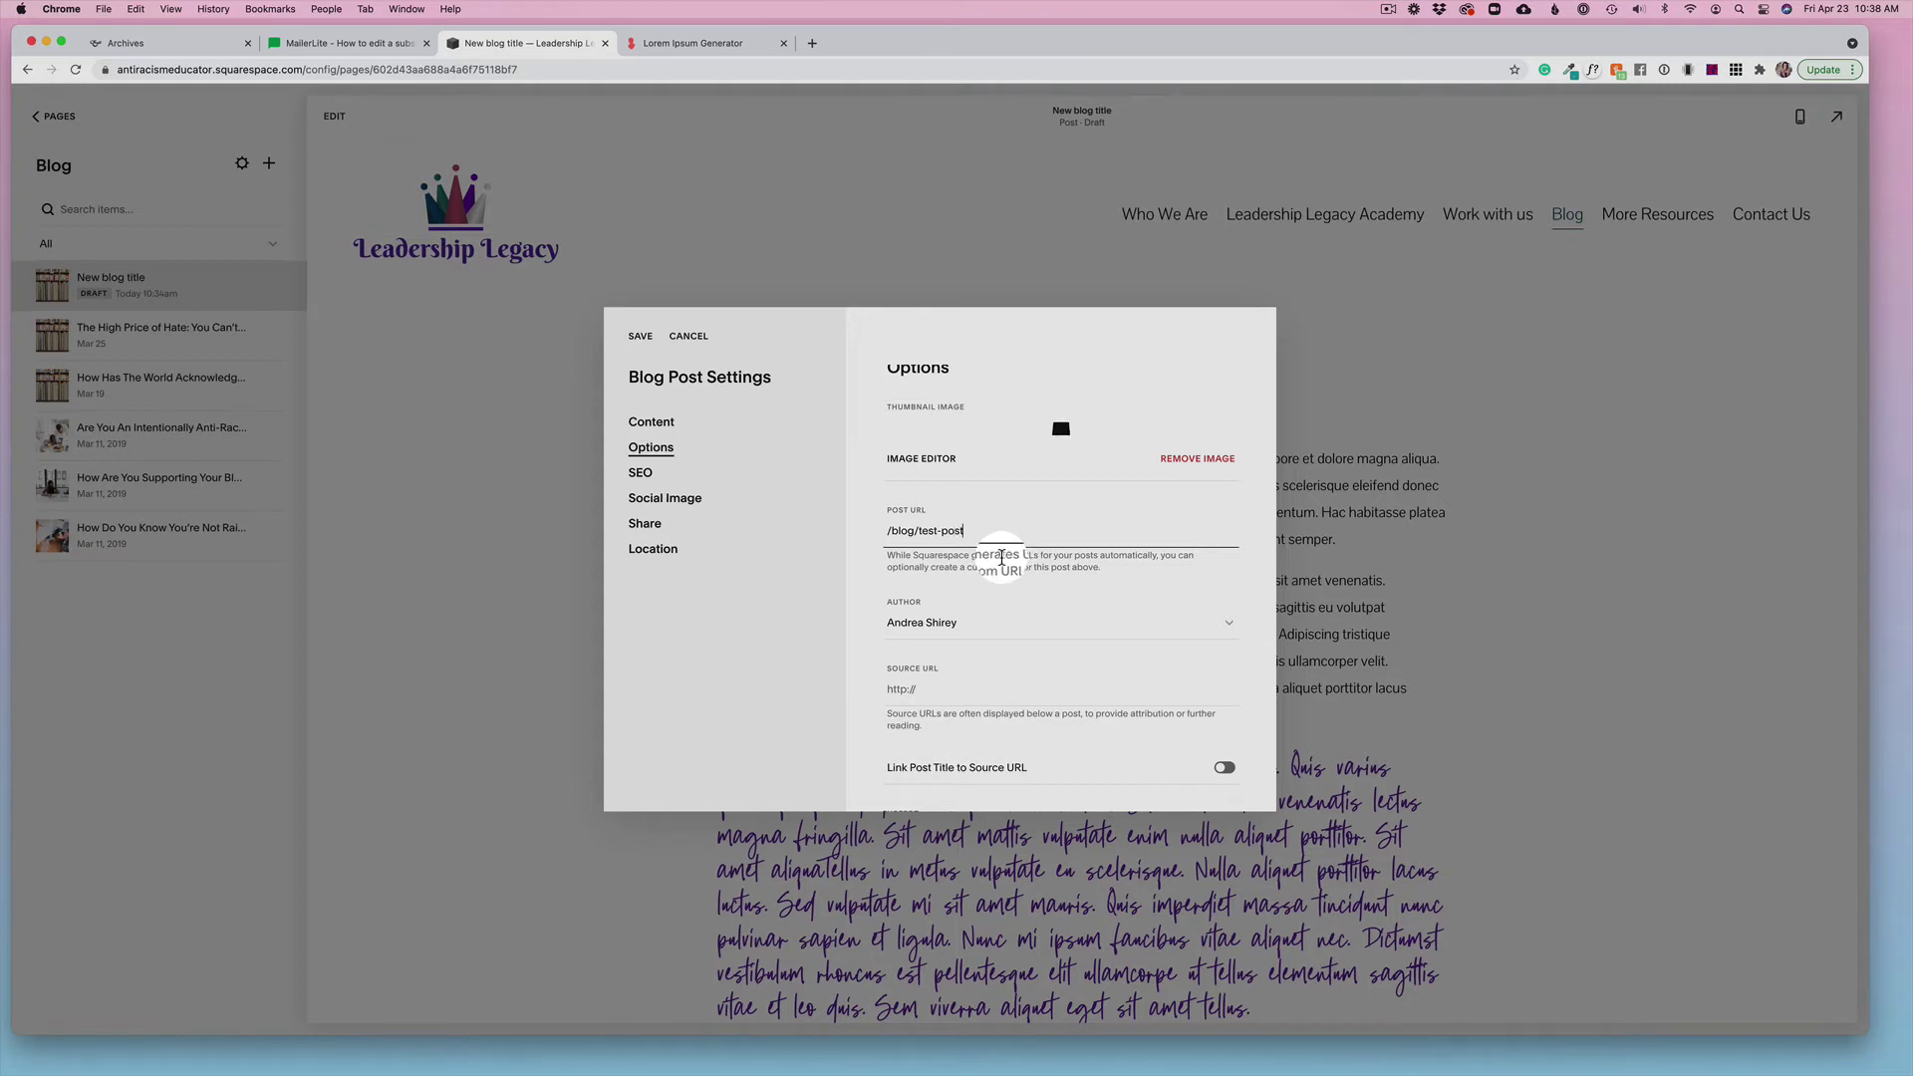
{"action": "scroll", "coordinate": [1096, 626], "scroll_direction": "down", "scroll_amount": 1}
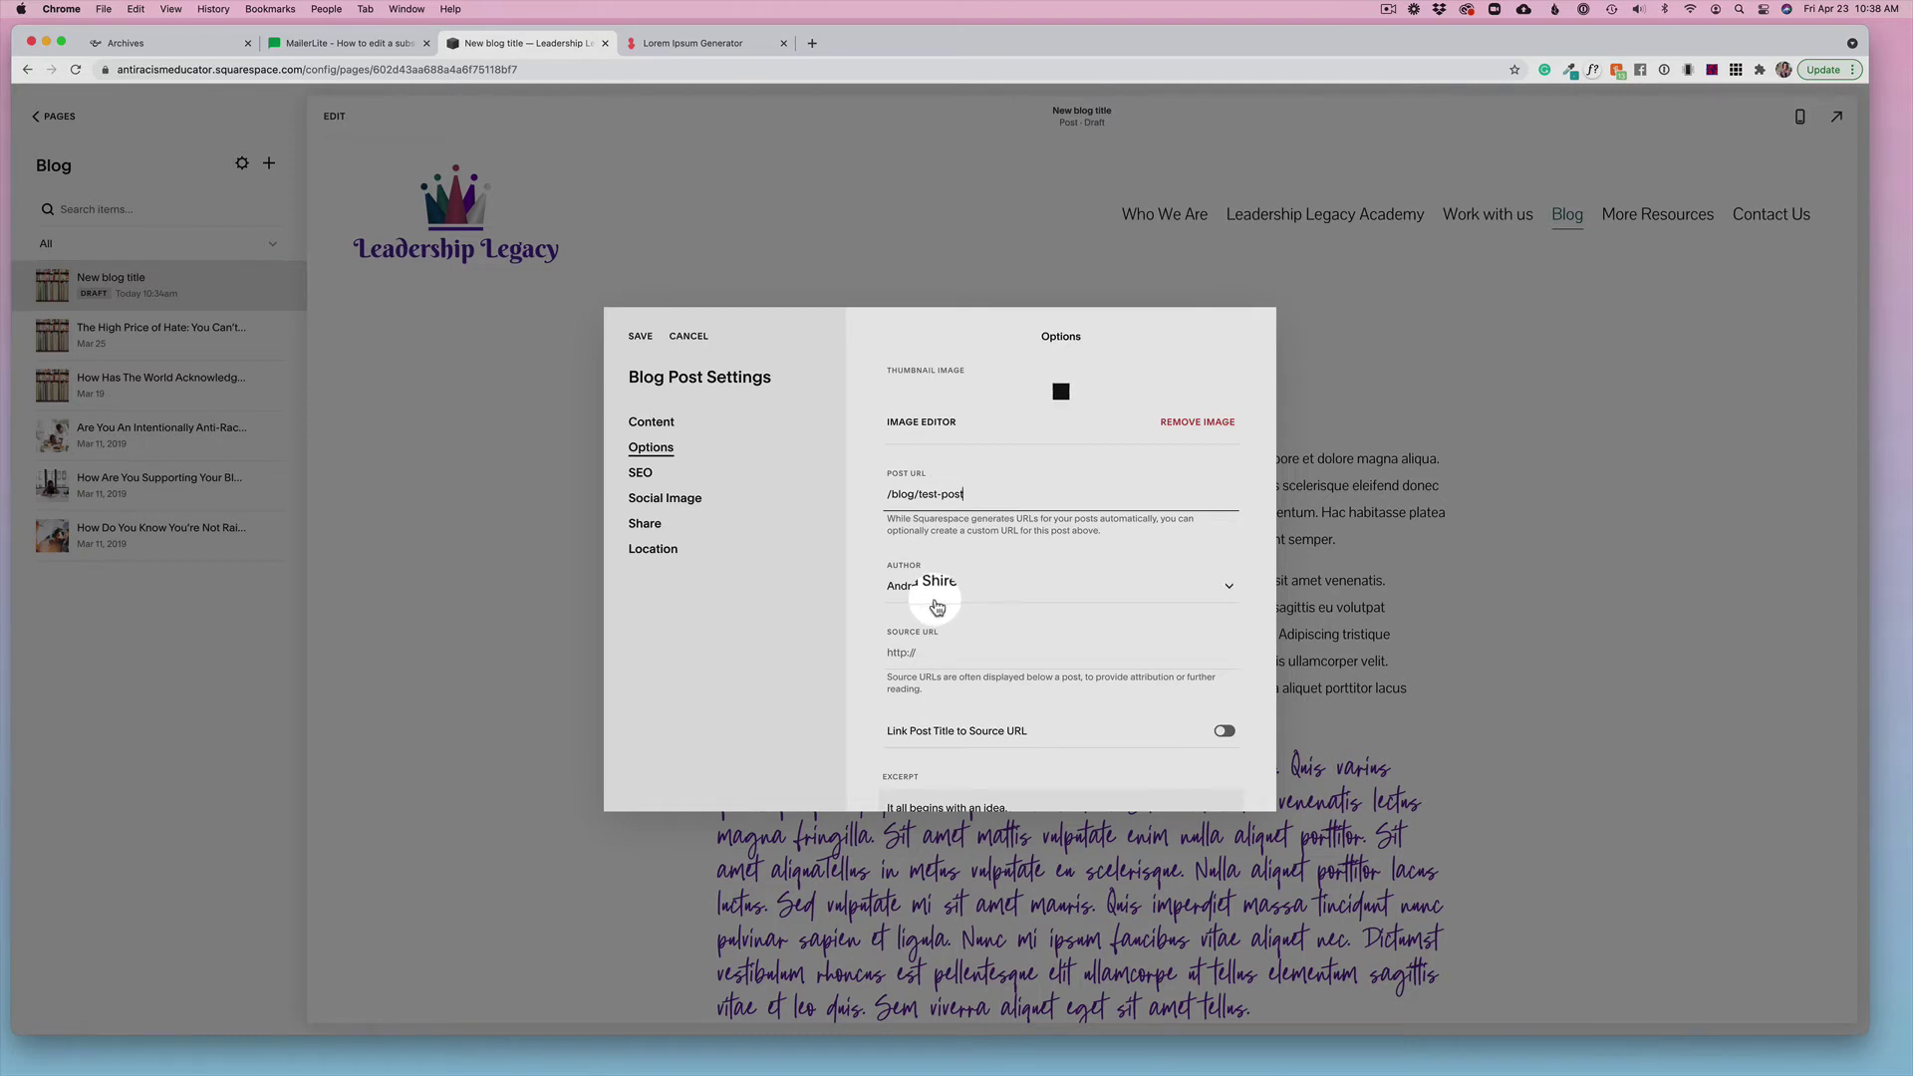
{"action": "scroll", "coordinate": [1007, 649], "scroll_direction": "down", "scroll_amount": 5}
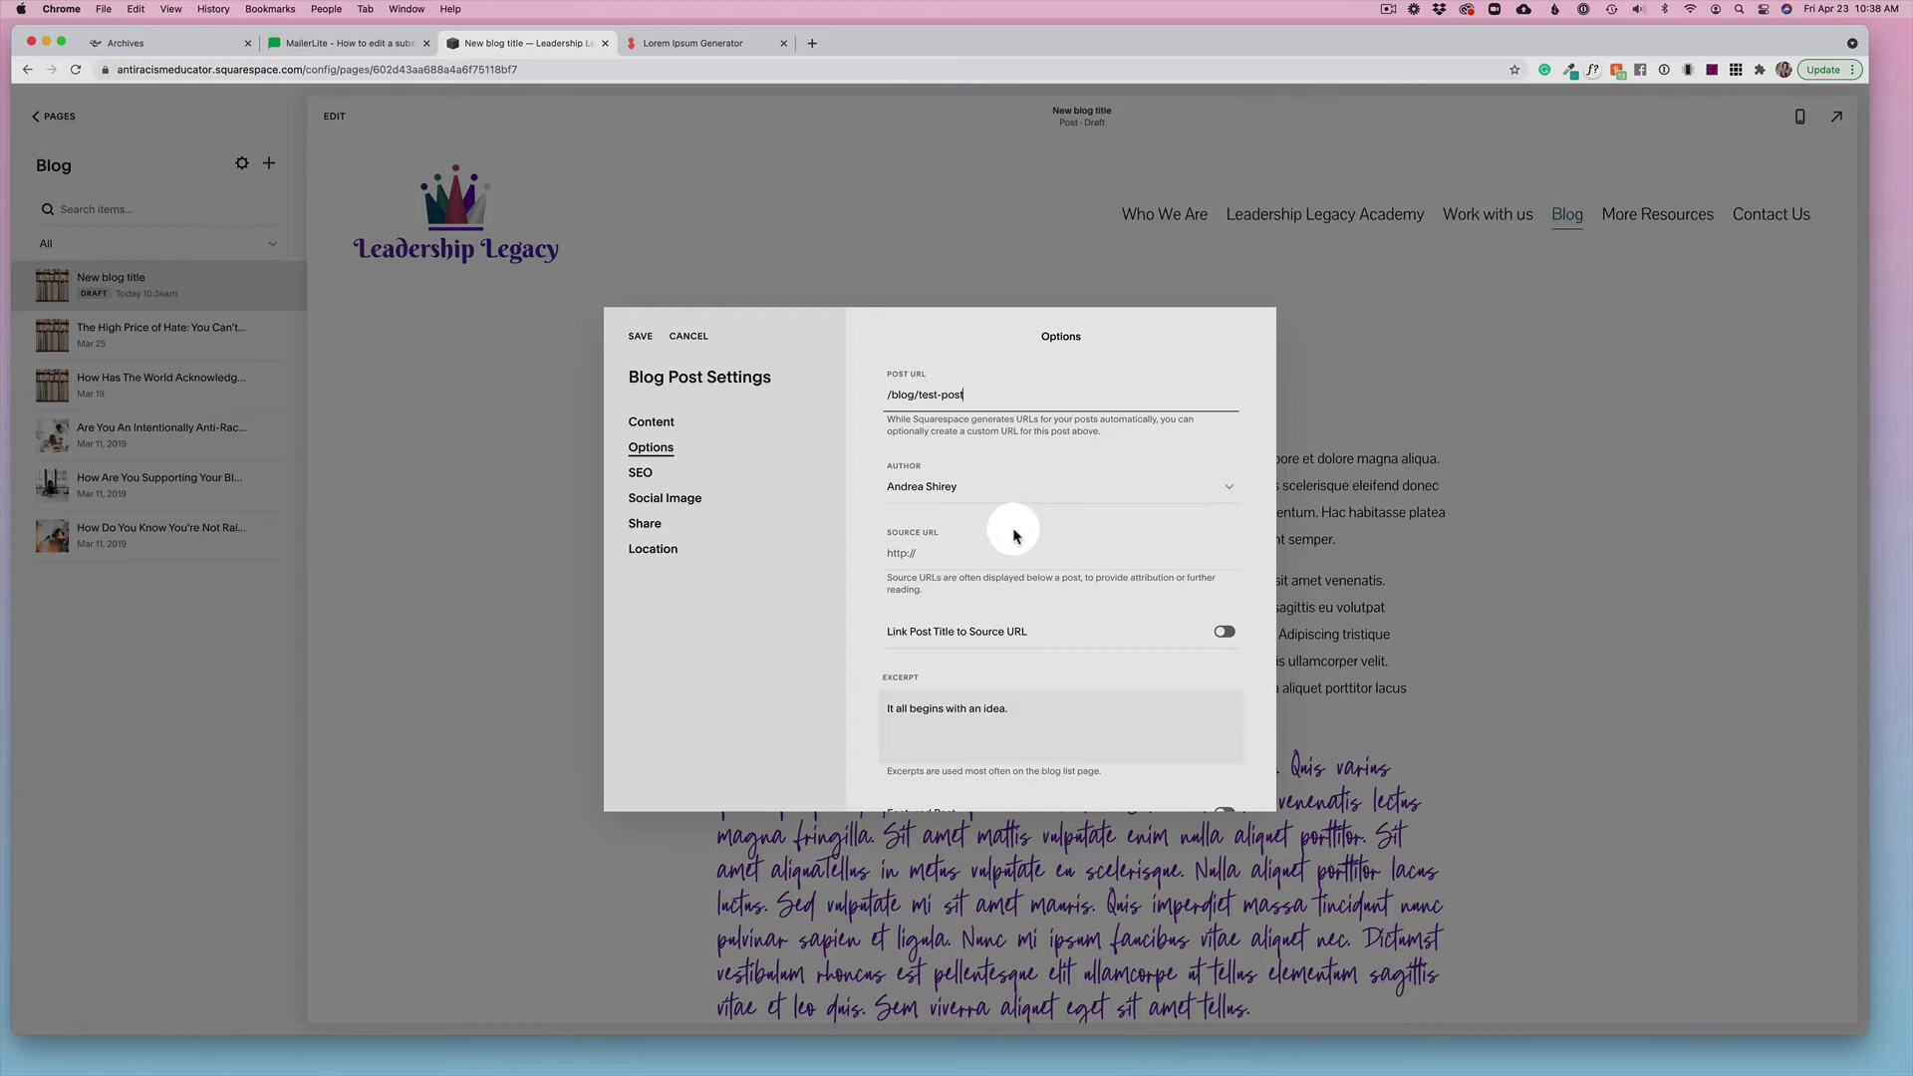
{"action": "scroll", "coordinate": [986, 528], "scroll_direction": "down", "scroll_amount": 1}
{"action": "left_click_drag", "start_coordinate": [1021, 650], "coordinate": [869, 649]}
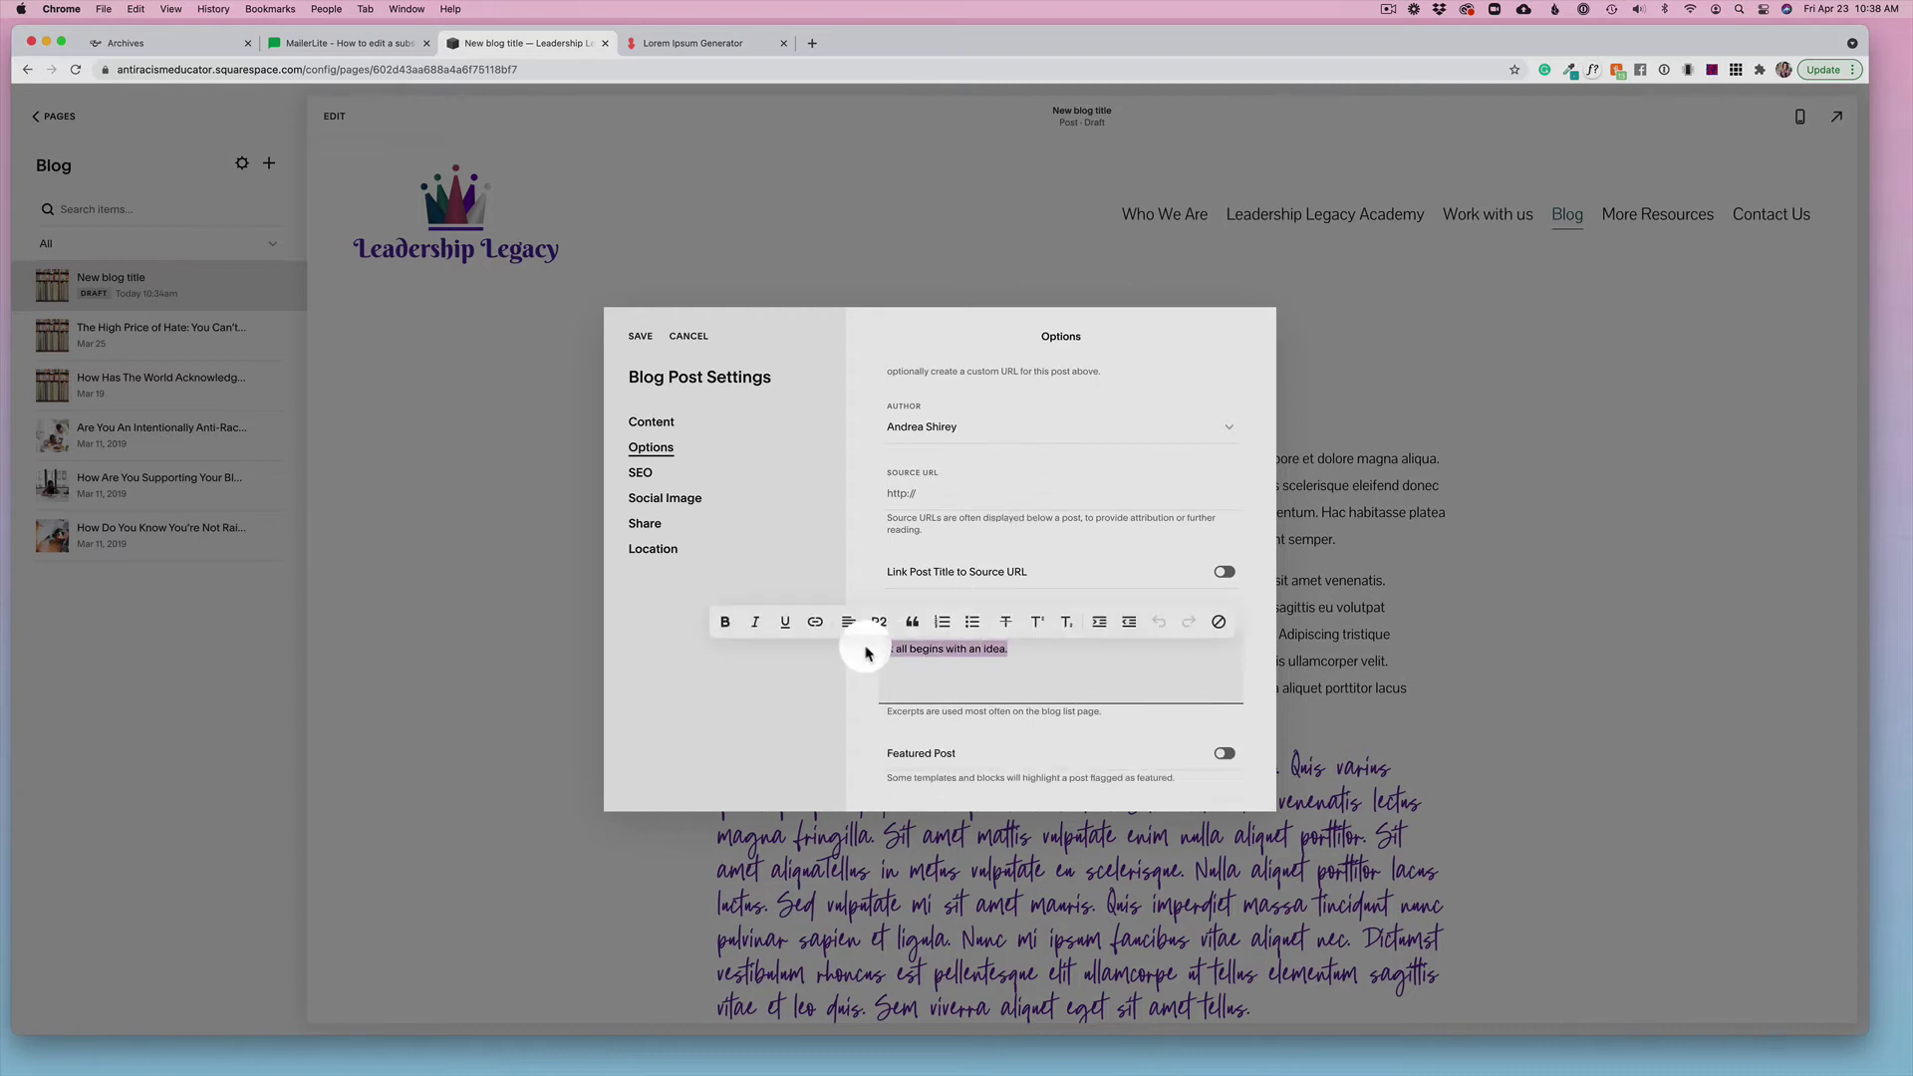
{"action": "key", "text": "BackSpace"}
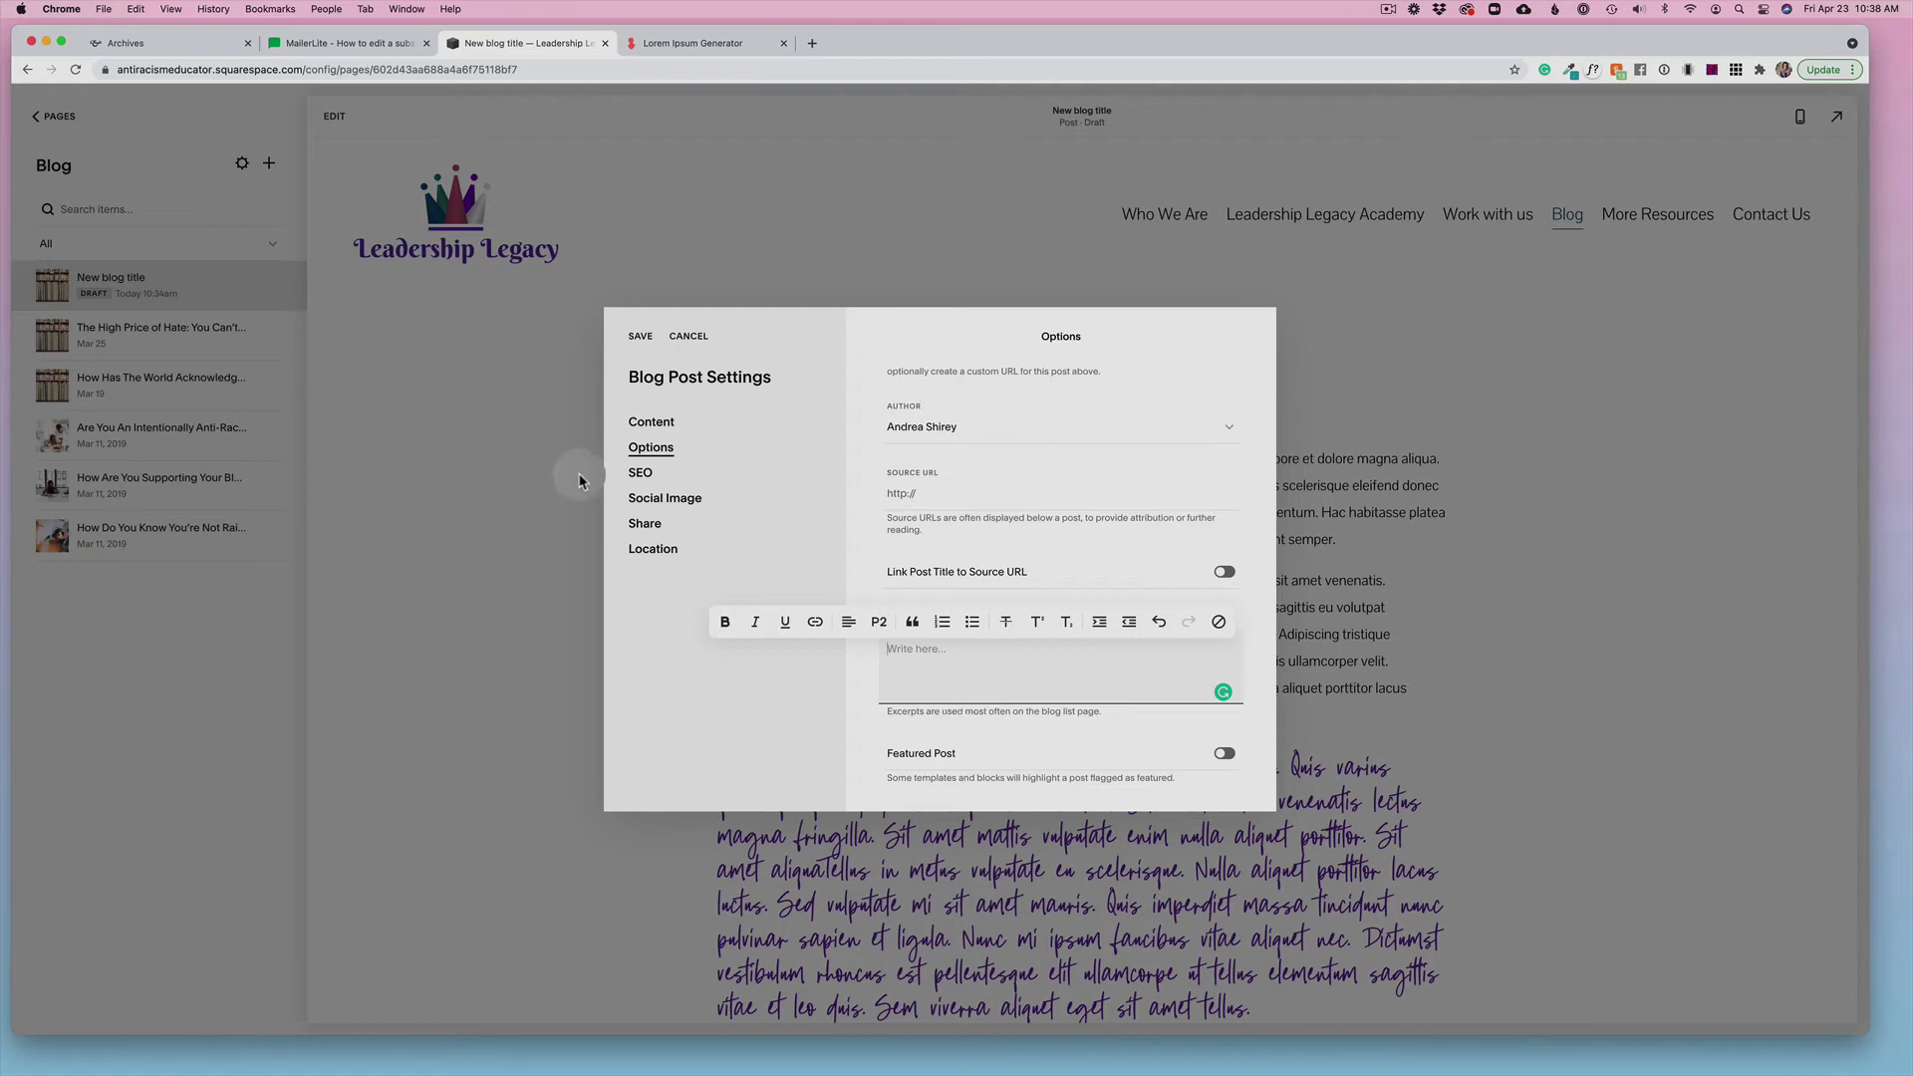
Review the SEO settings and SEO Title field, then view the Social Image section
{"action": "left_click", "coordinate": [632, 476]}
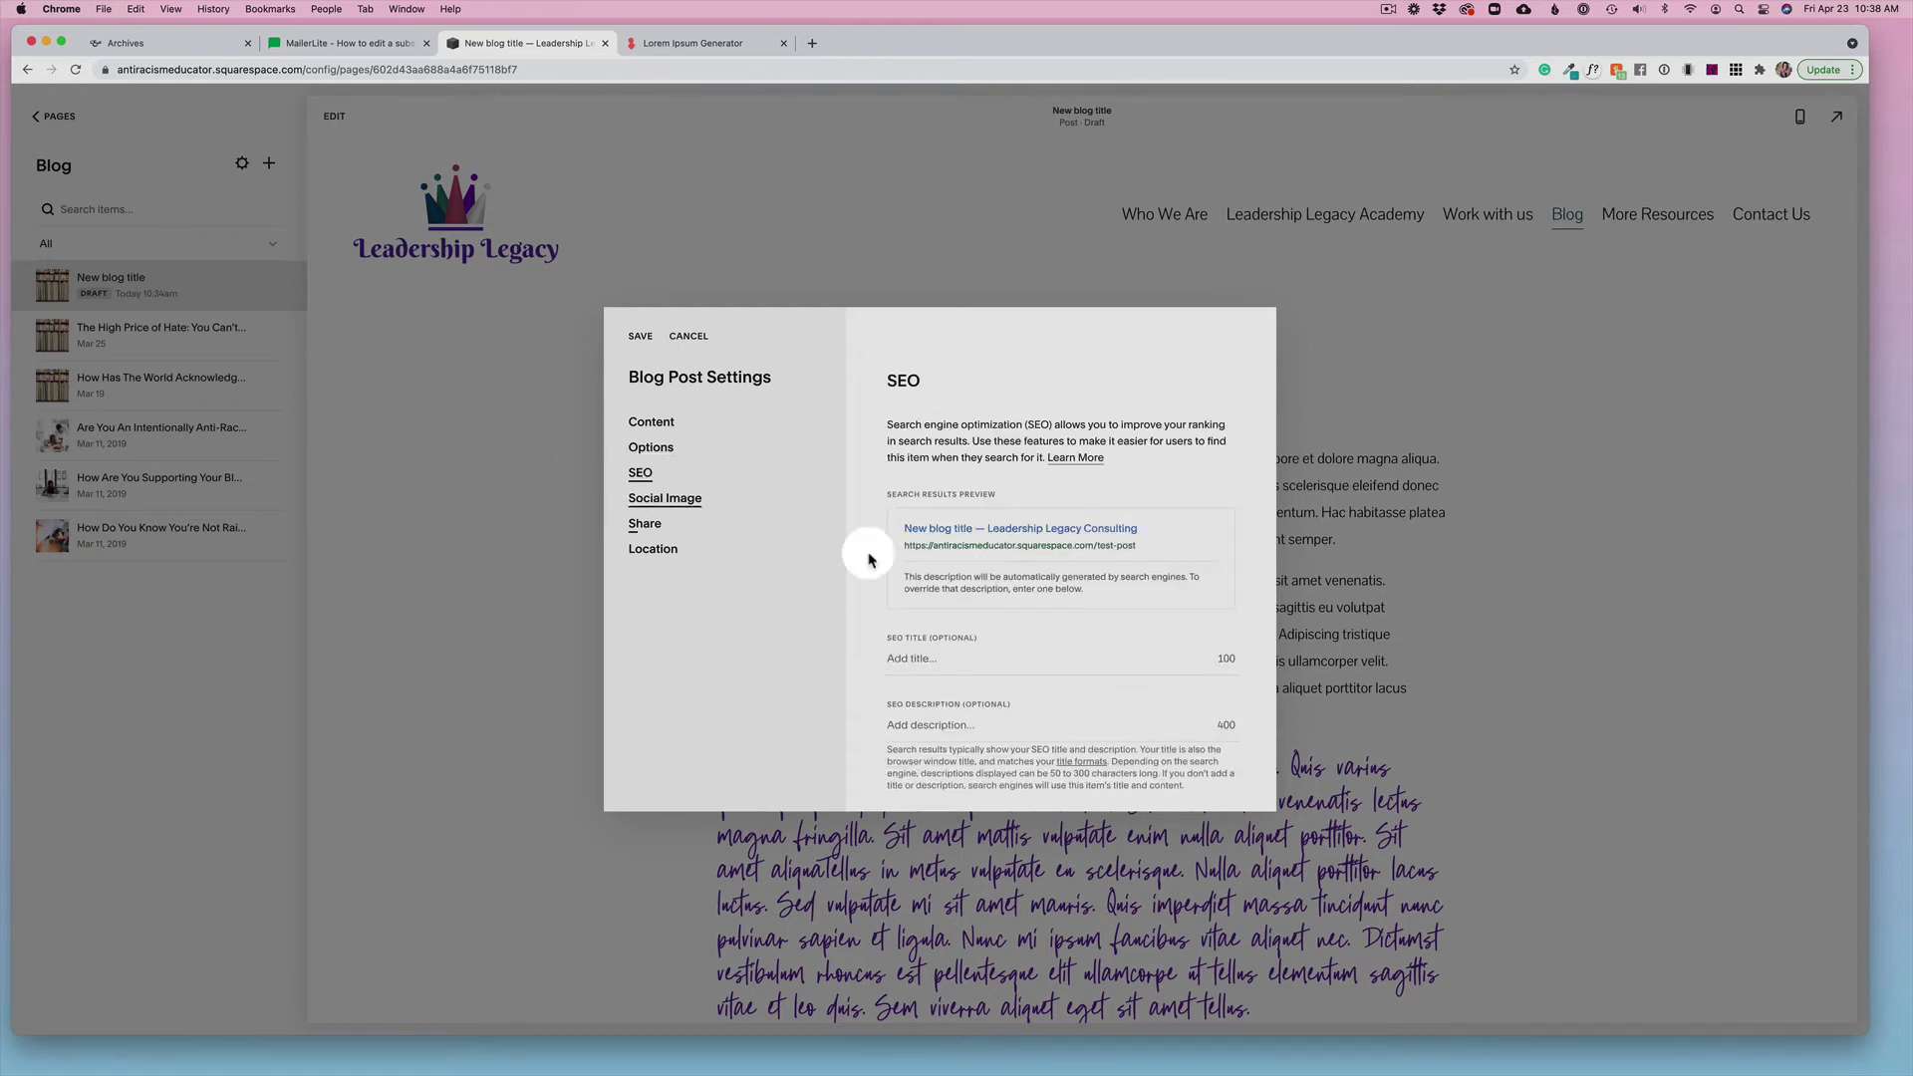
{"action": "scroll", "coordinate": [1021, 603], "scroll_direction": "down", "scroll_amount": 1}
{"action": "scroll", "coordinate": [1021, 603], "scroll_direction": "down", "scroll_amount": 1}
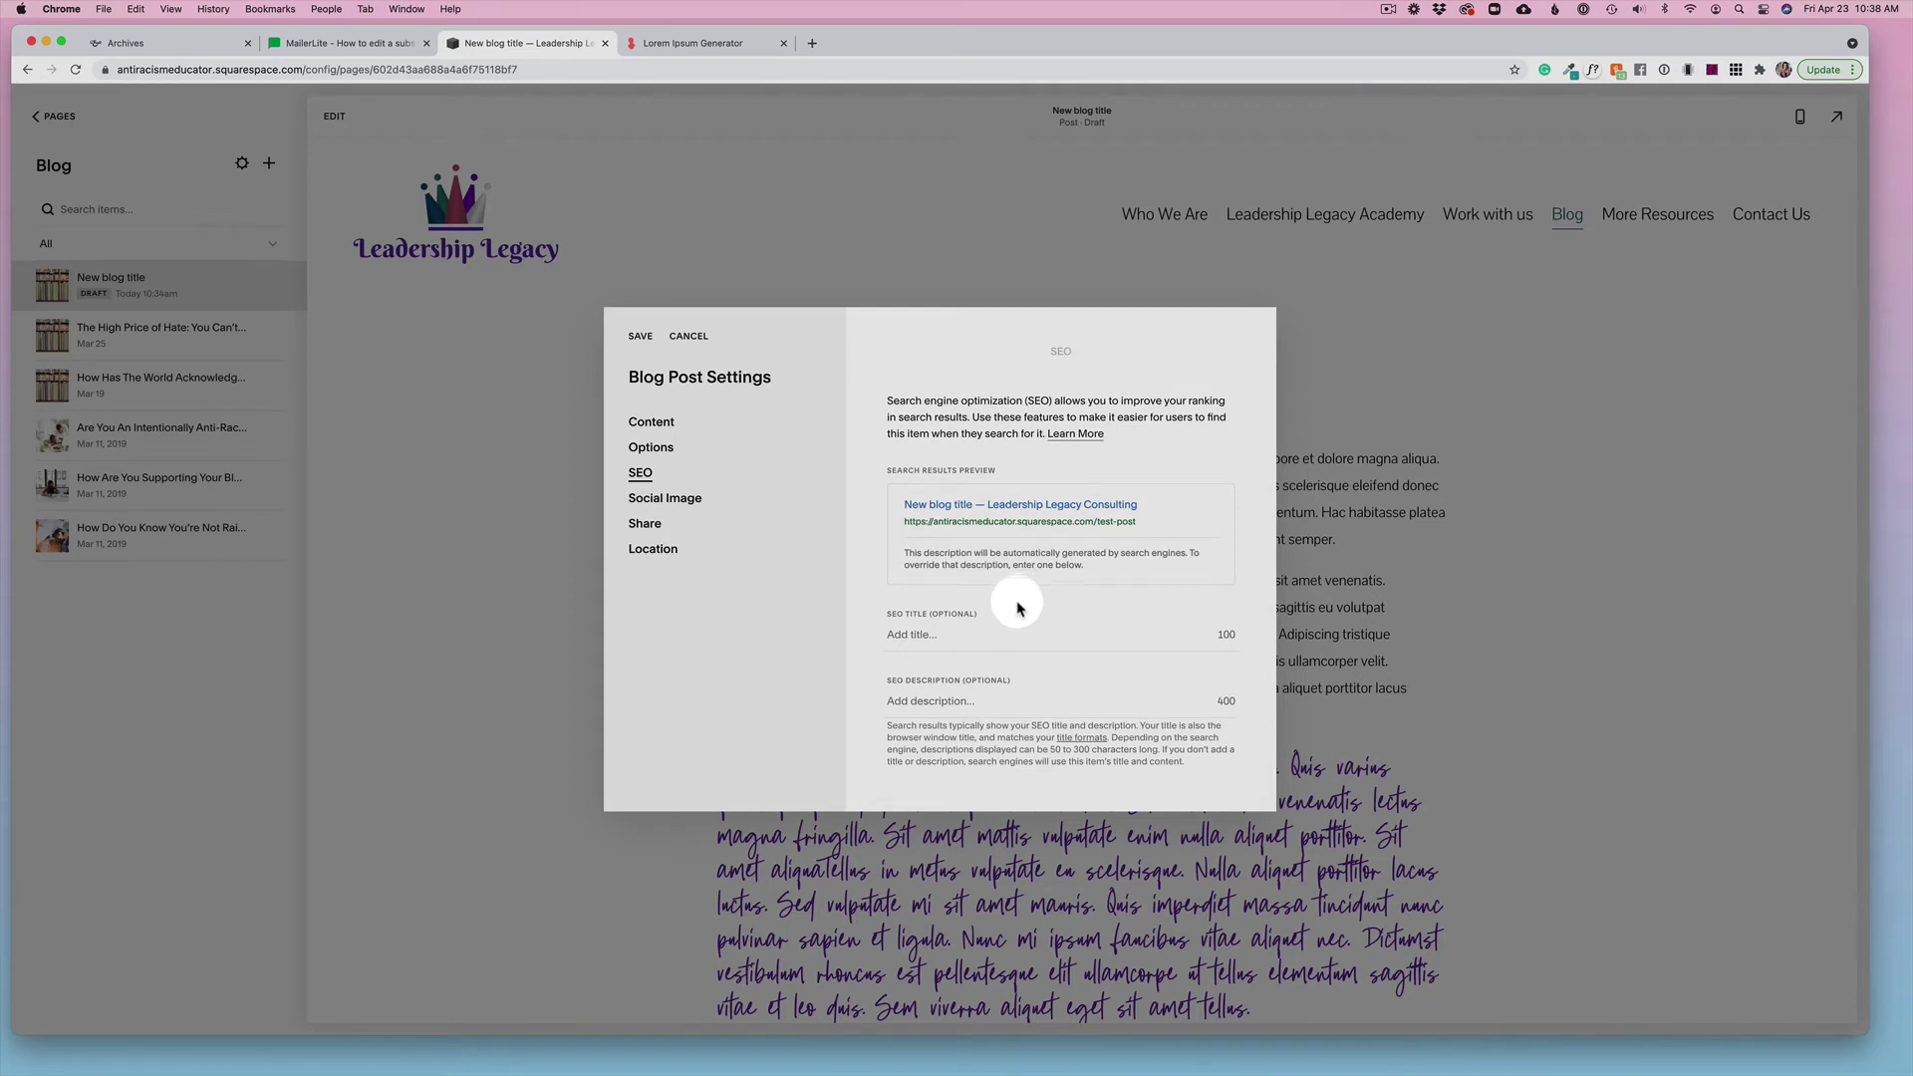
{"action": "left_click", "coordinate": [939, 635]}
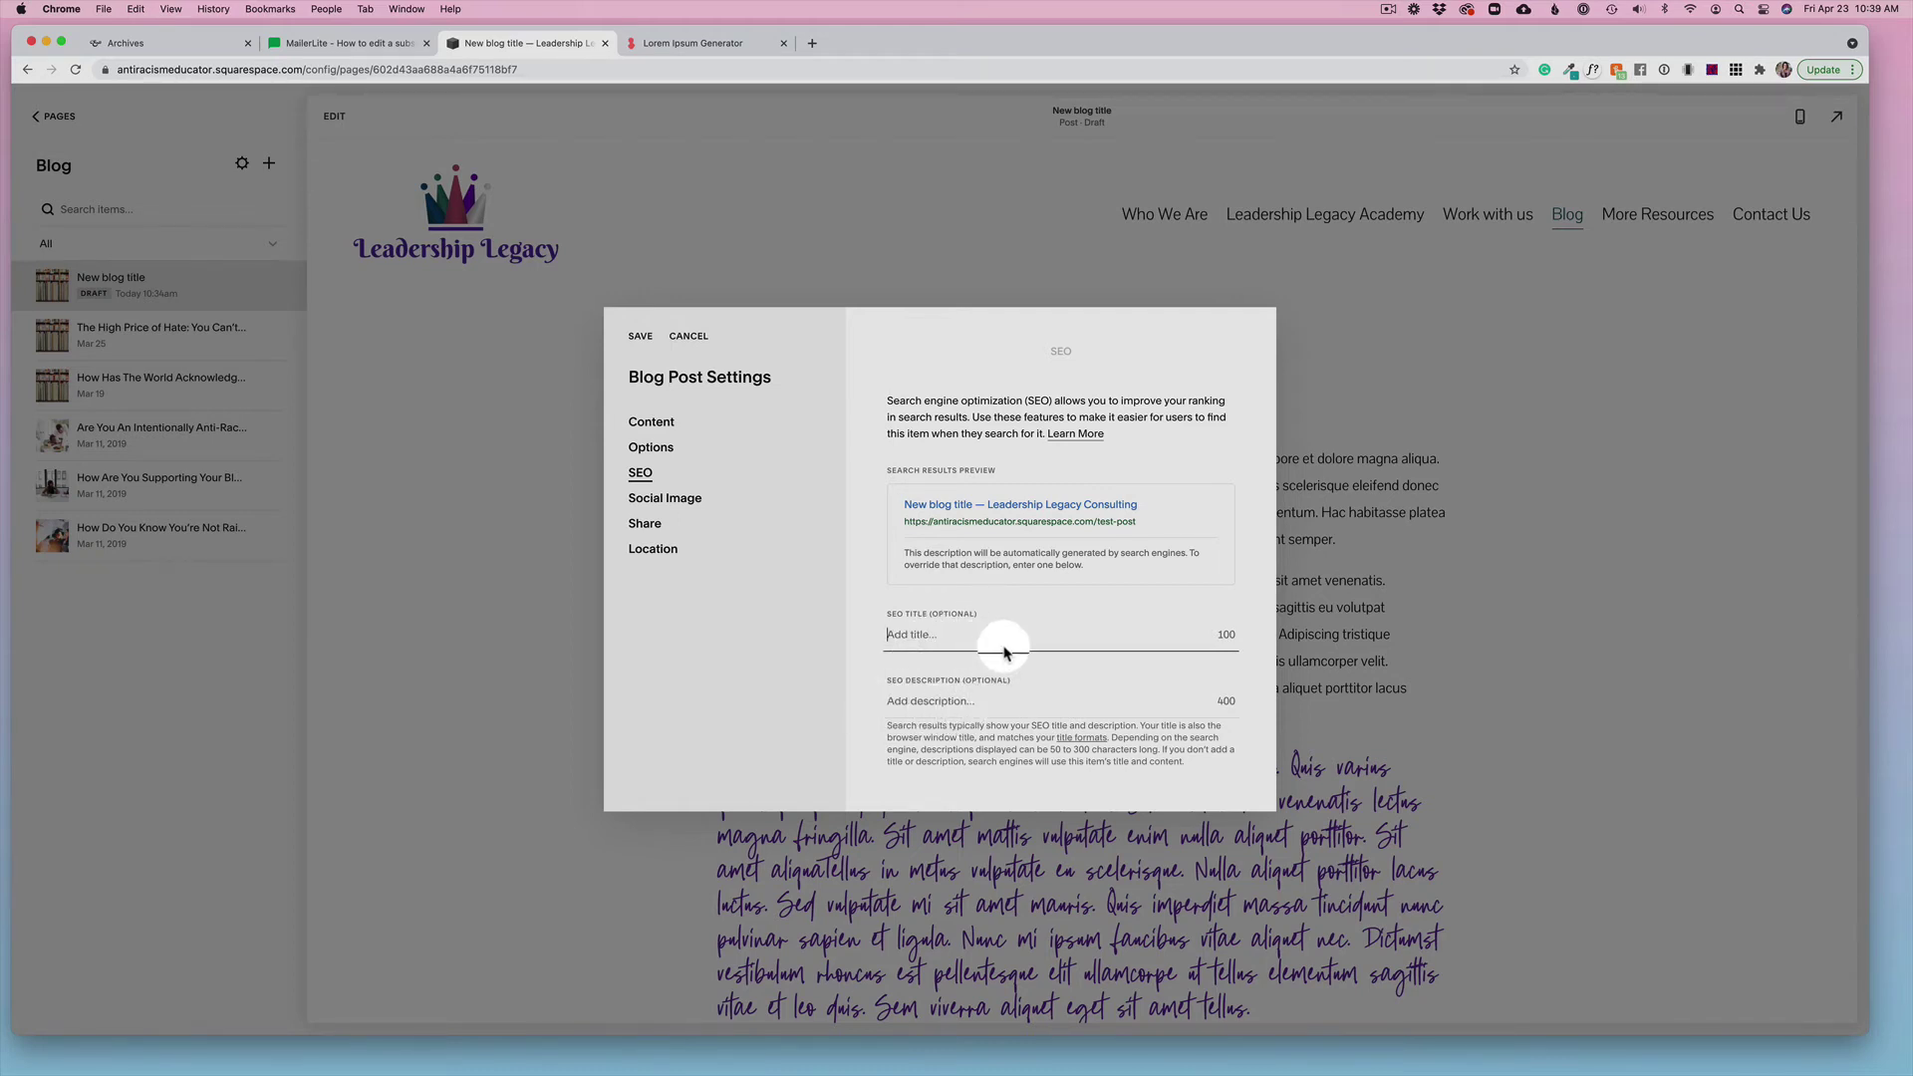
{"action": "left_click", "coordinate": [973, 645]}
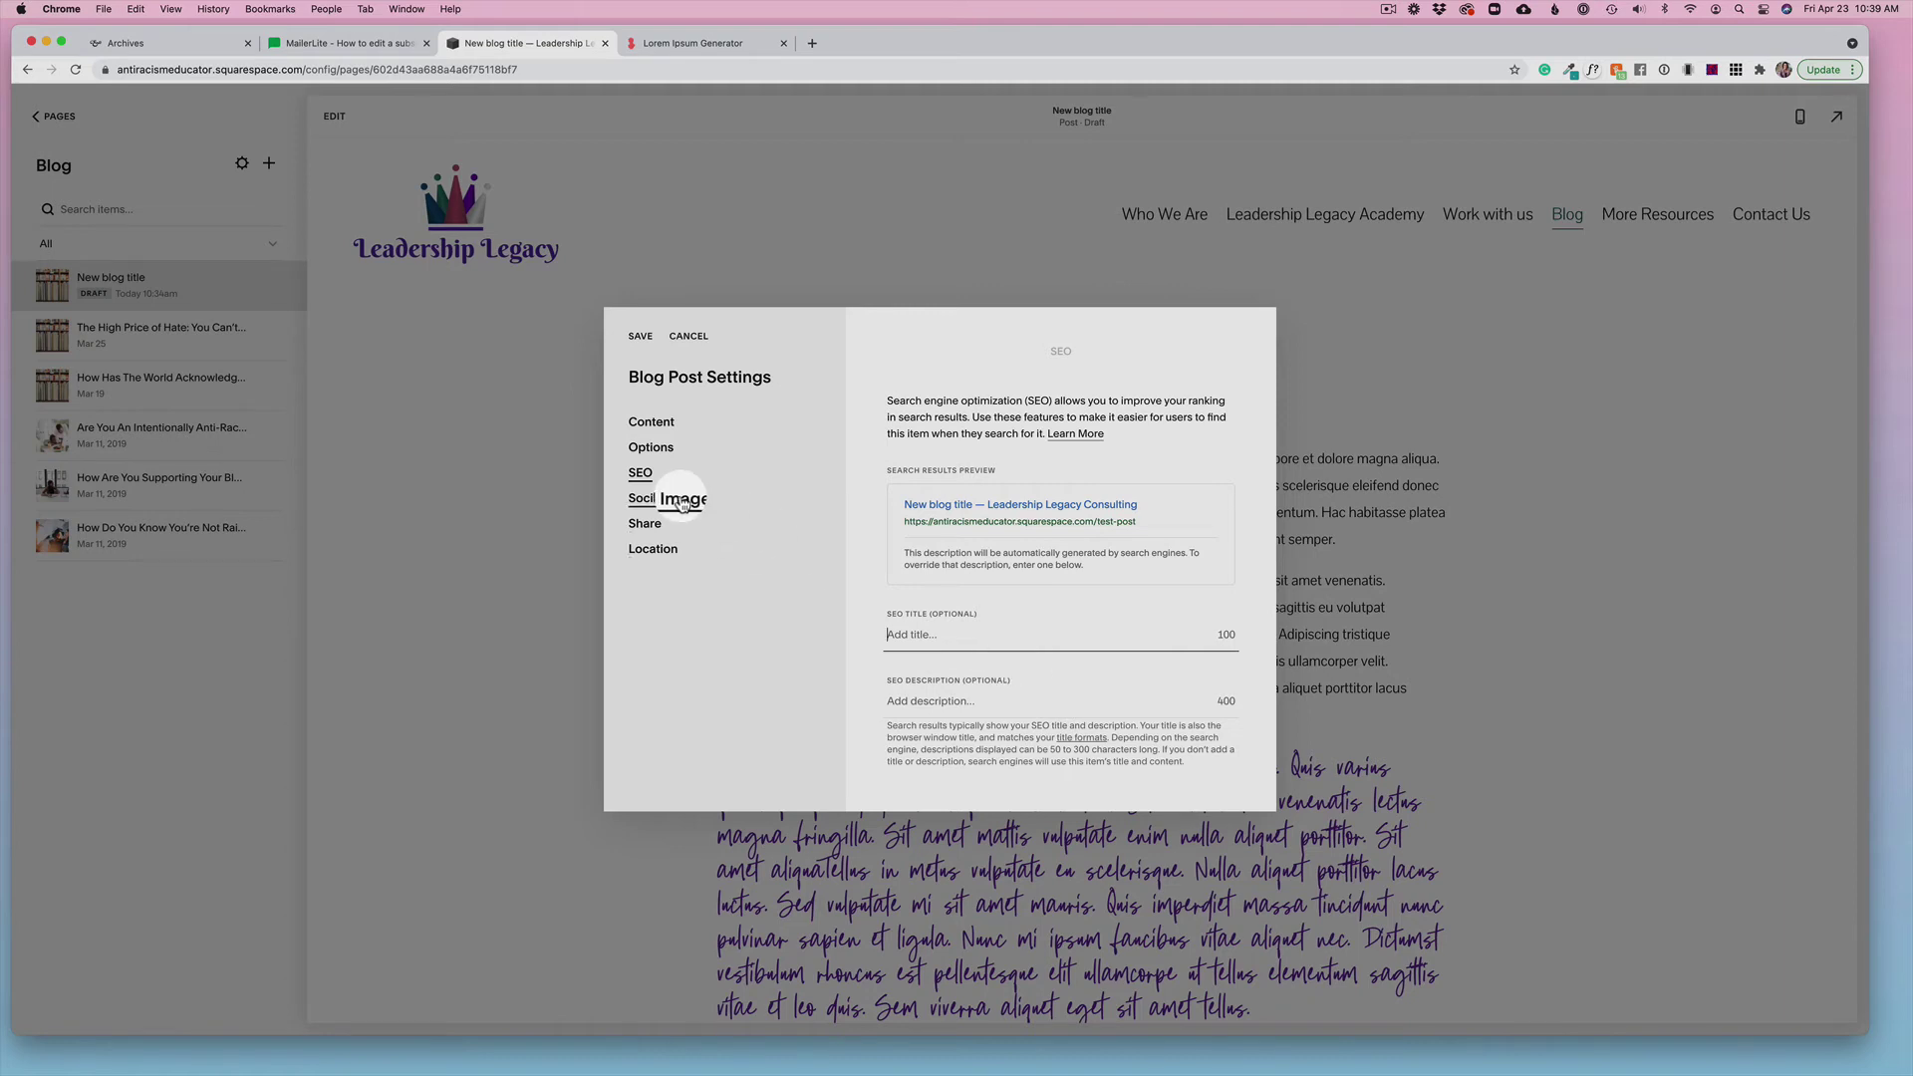
{"action": "left_click", "coordinate": [683, 503]}
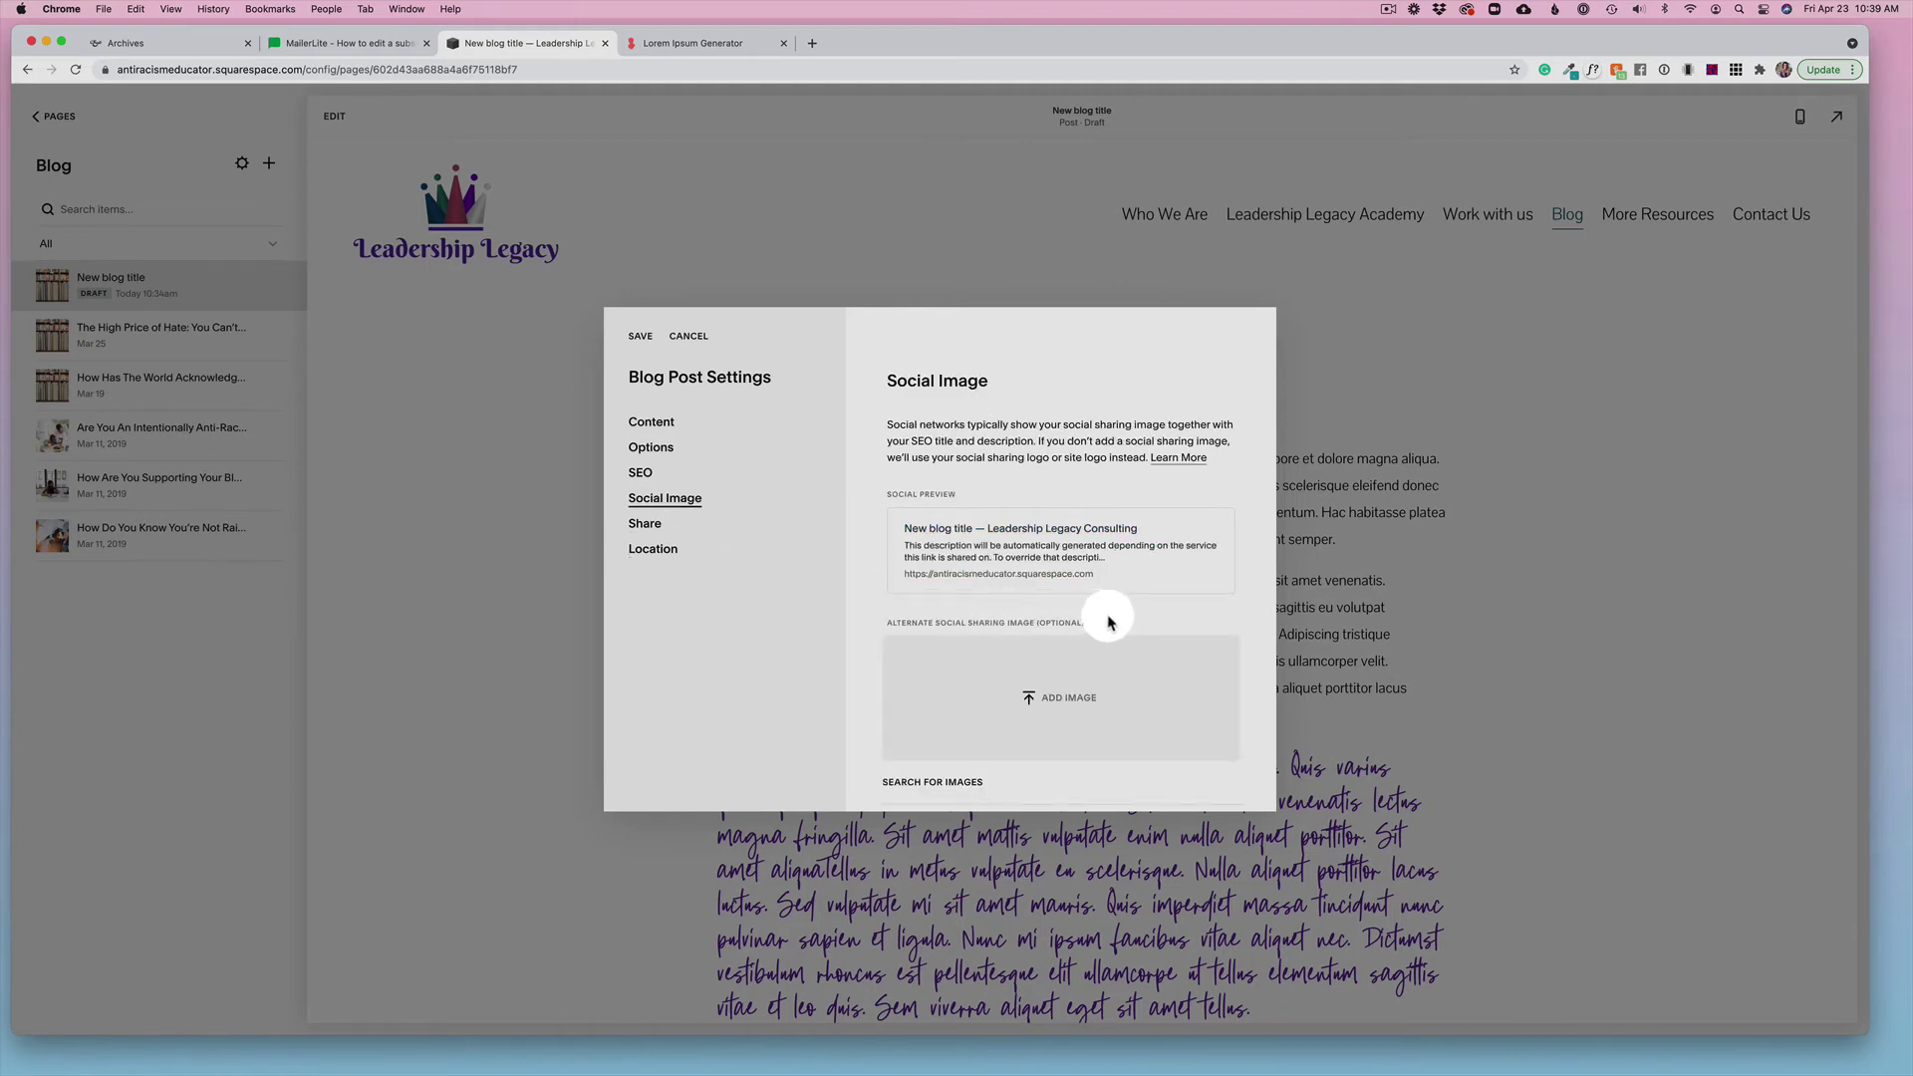
{"action": "scroll", "coordinate": [1132, 623], "scroll_direction": "down", "scroll_amount": 1}
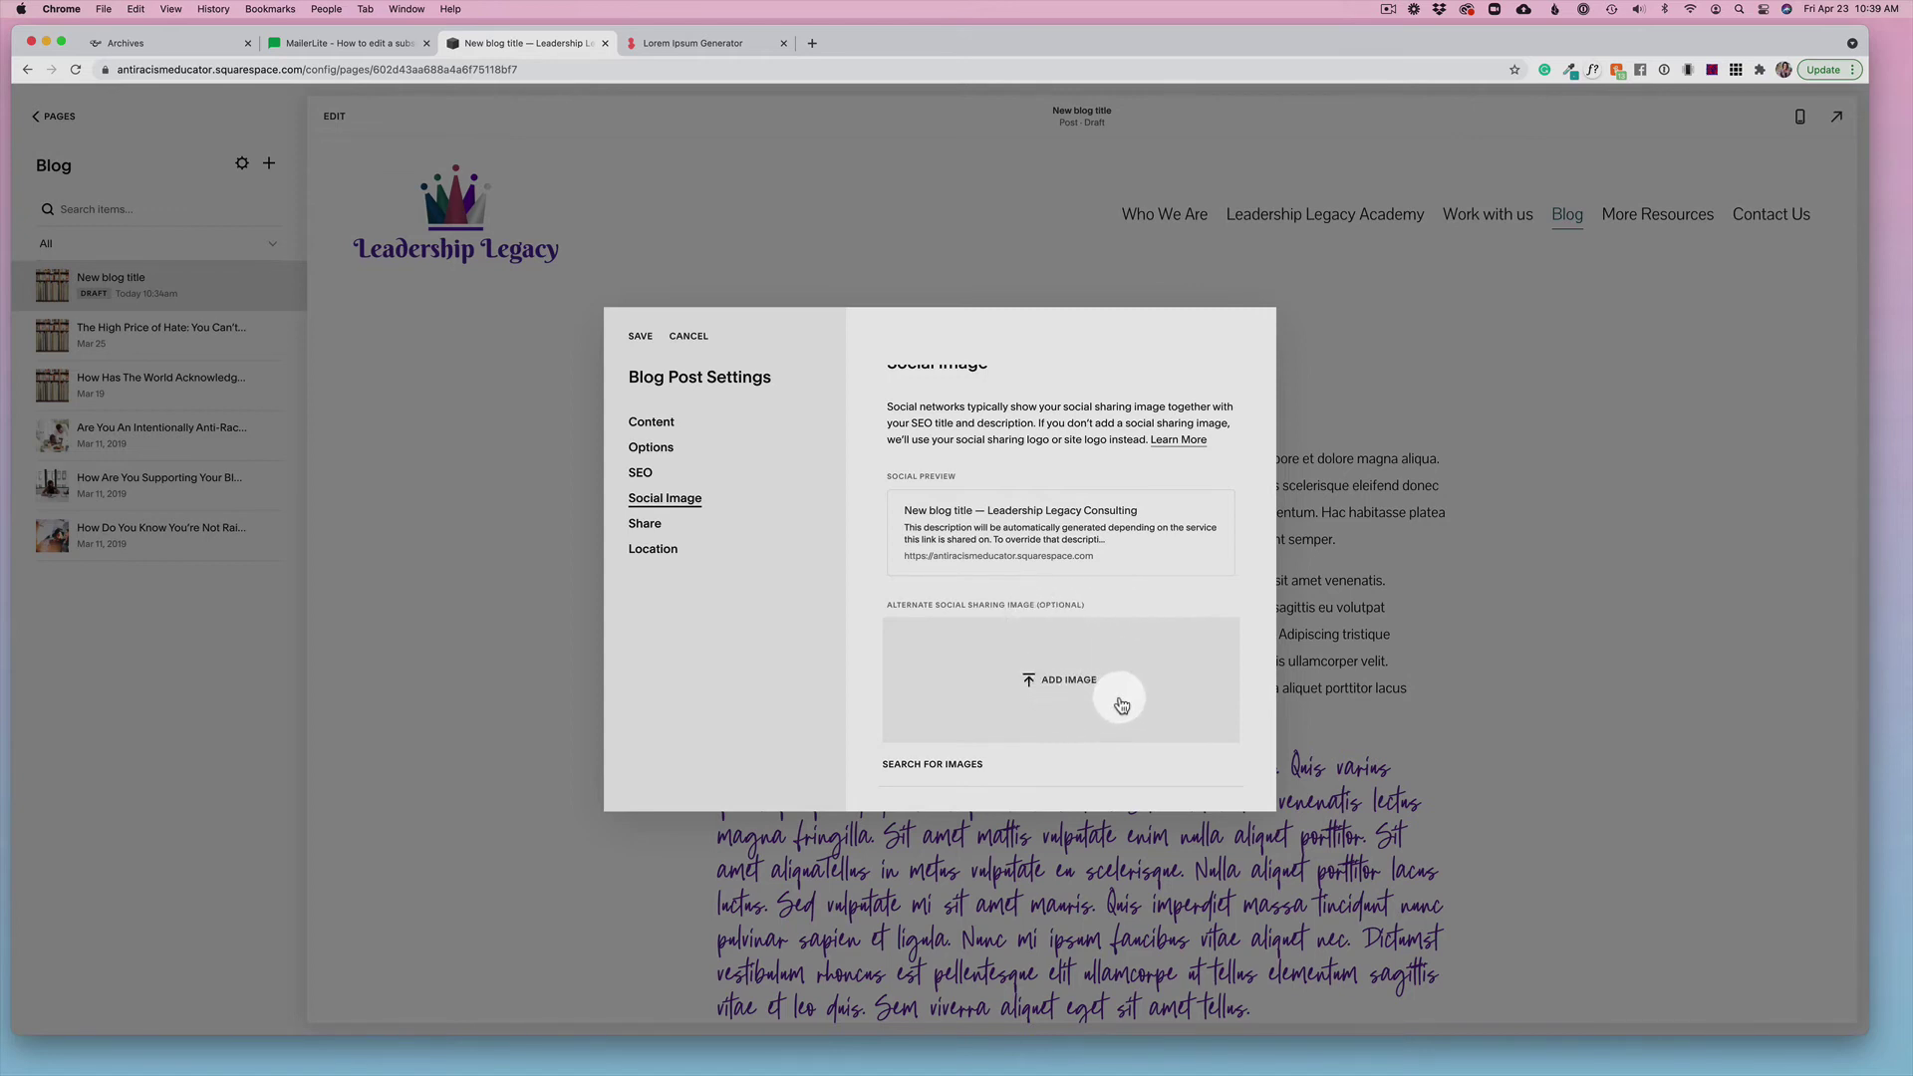
Show the post's Share > Location settings, with empty business name and address fields and map
{"action": "left_click", "coordinate": [647, 525]}
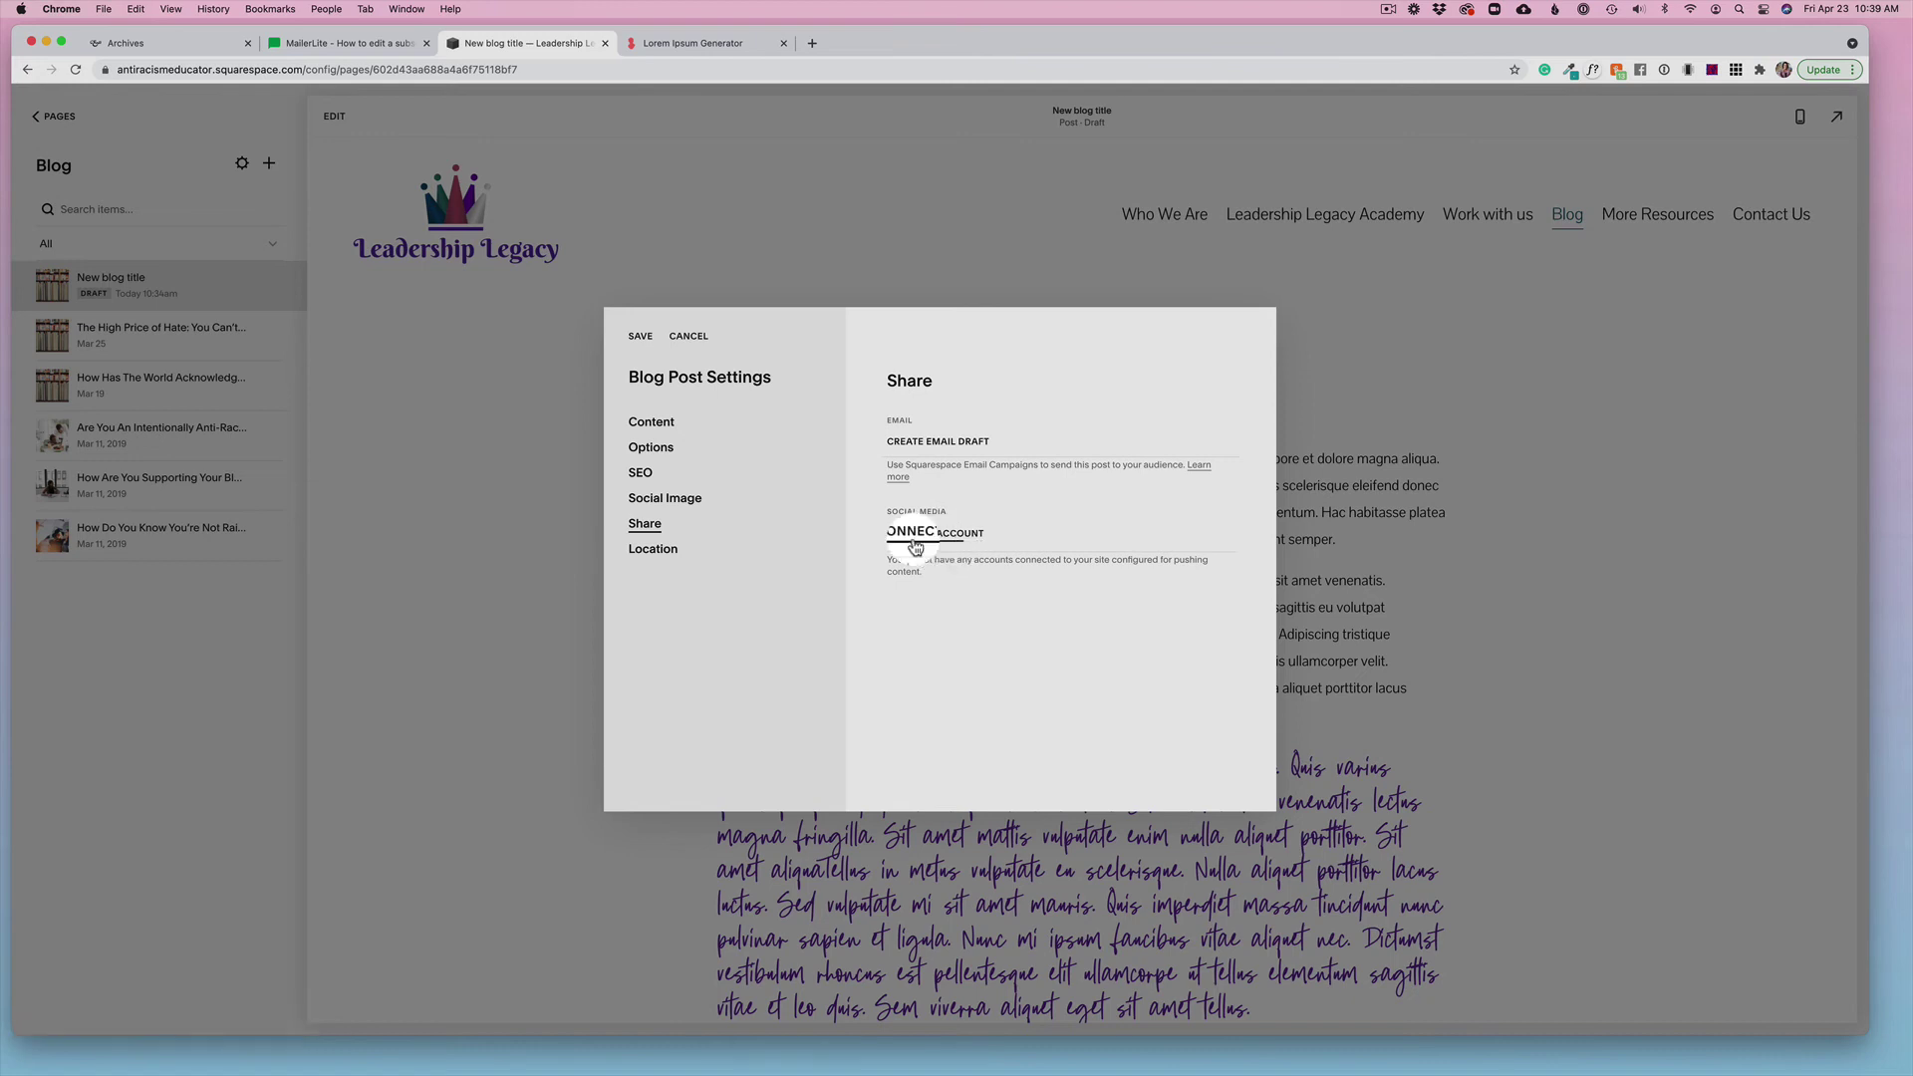
{"action": "left_click", "coordinate": [650, 551]}
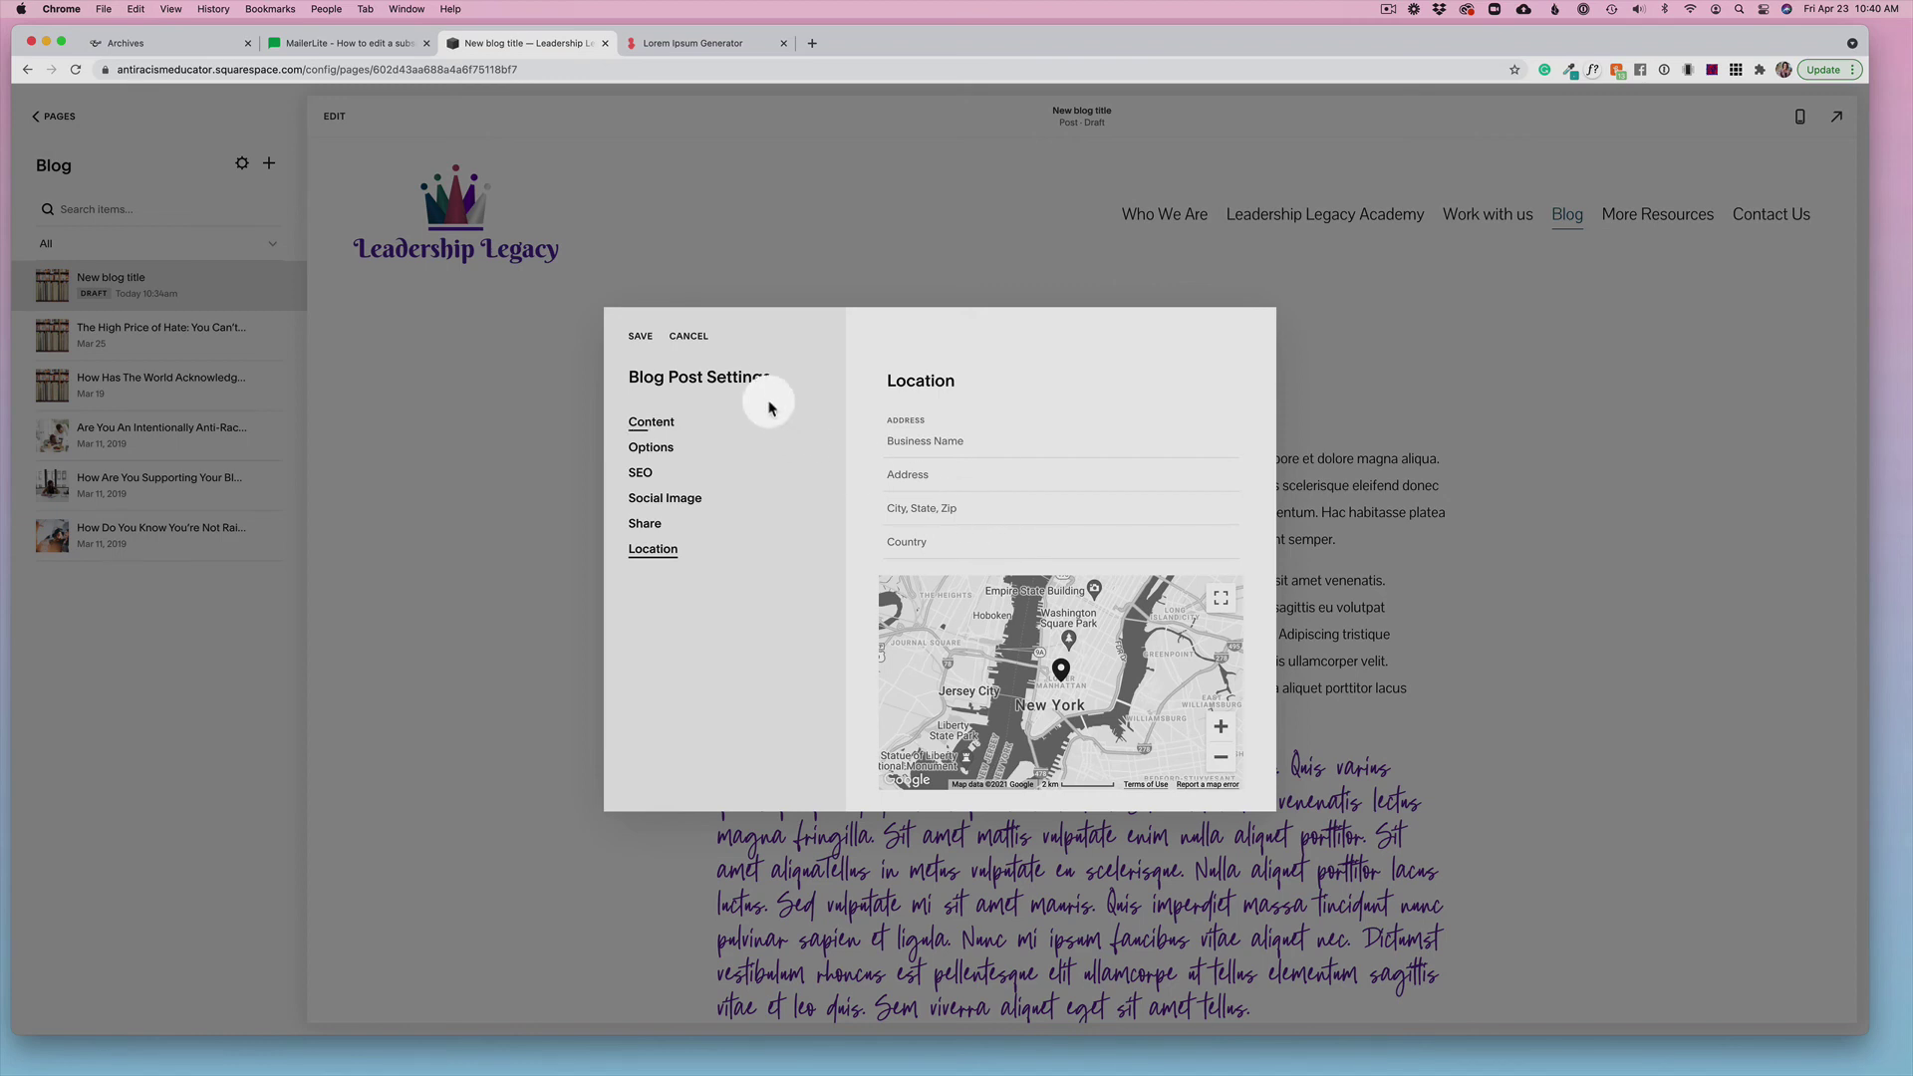
In Content settings, switch the post status from Scheduled to Published and save
{"action": "left_click", "coordinate": [641, 426]}
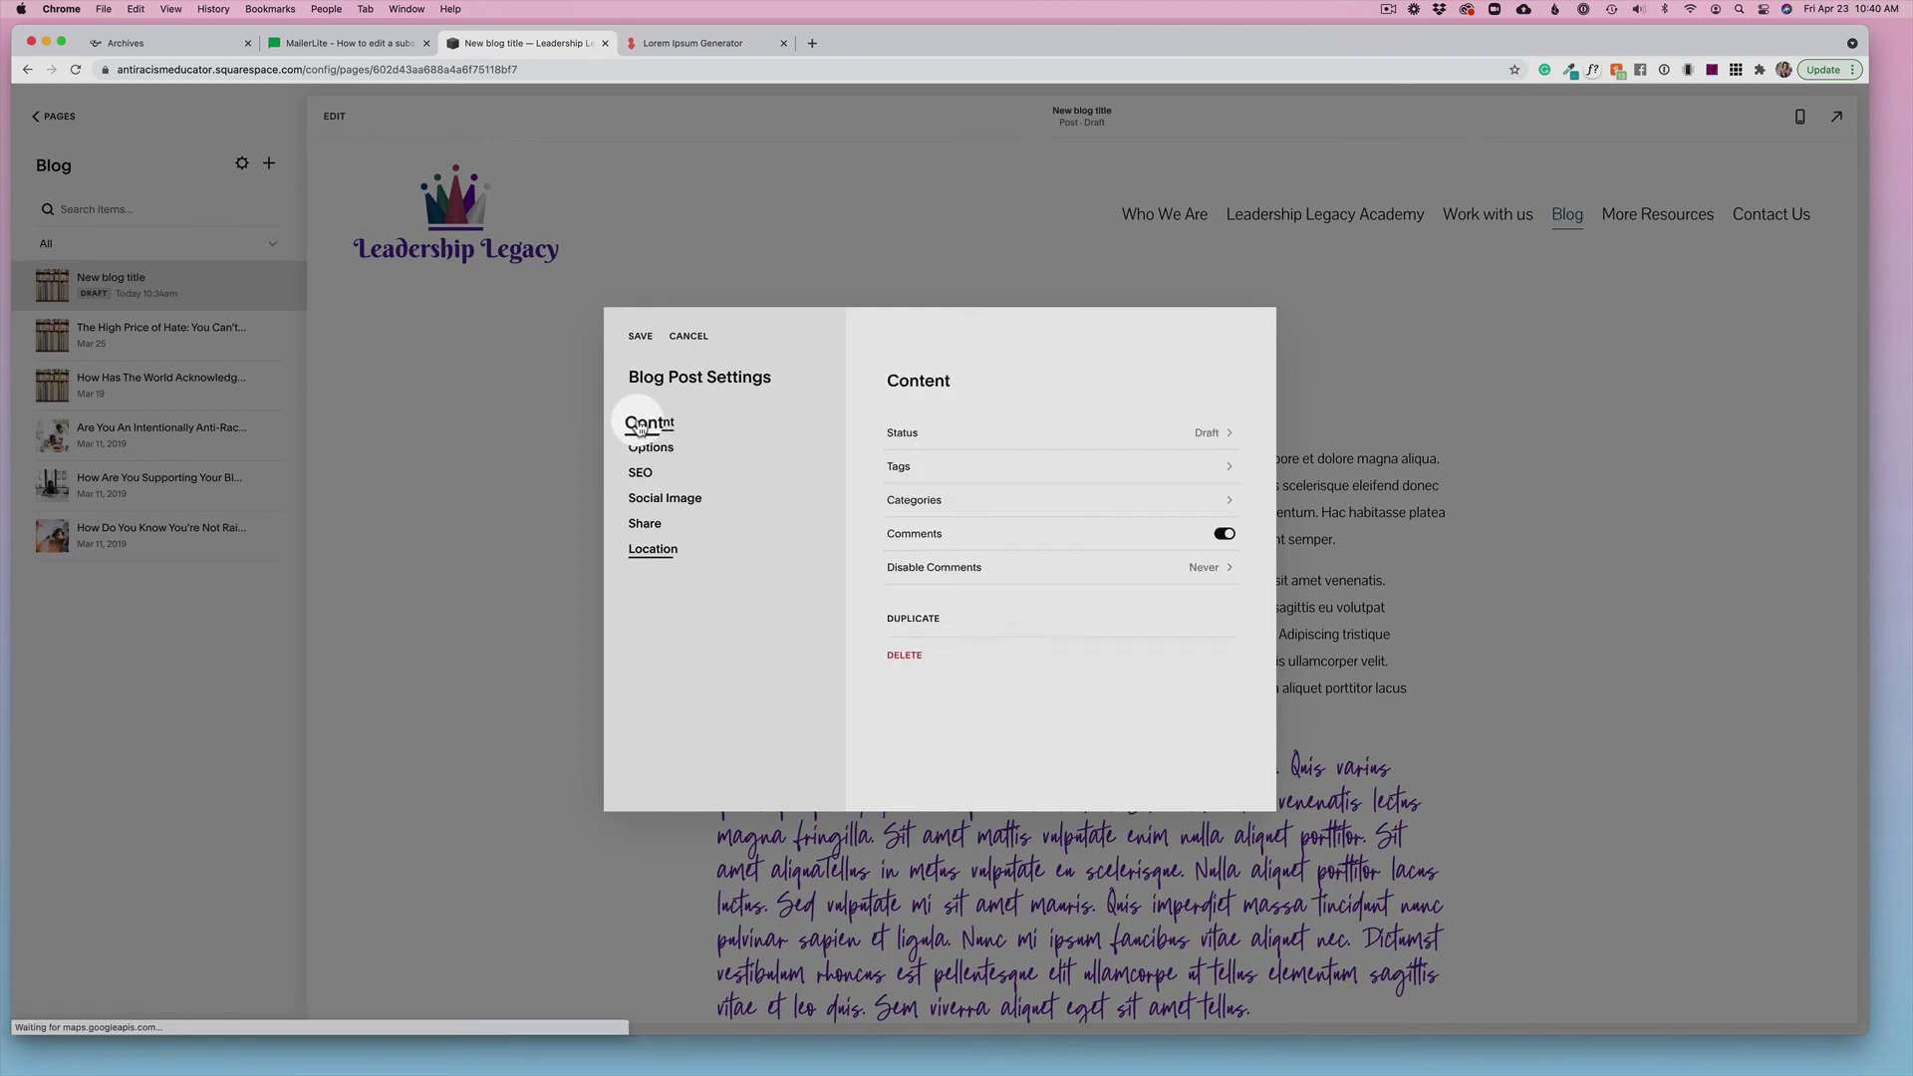
{"action": "left_click", "coordinate": [991, 440]}
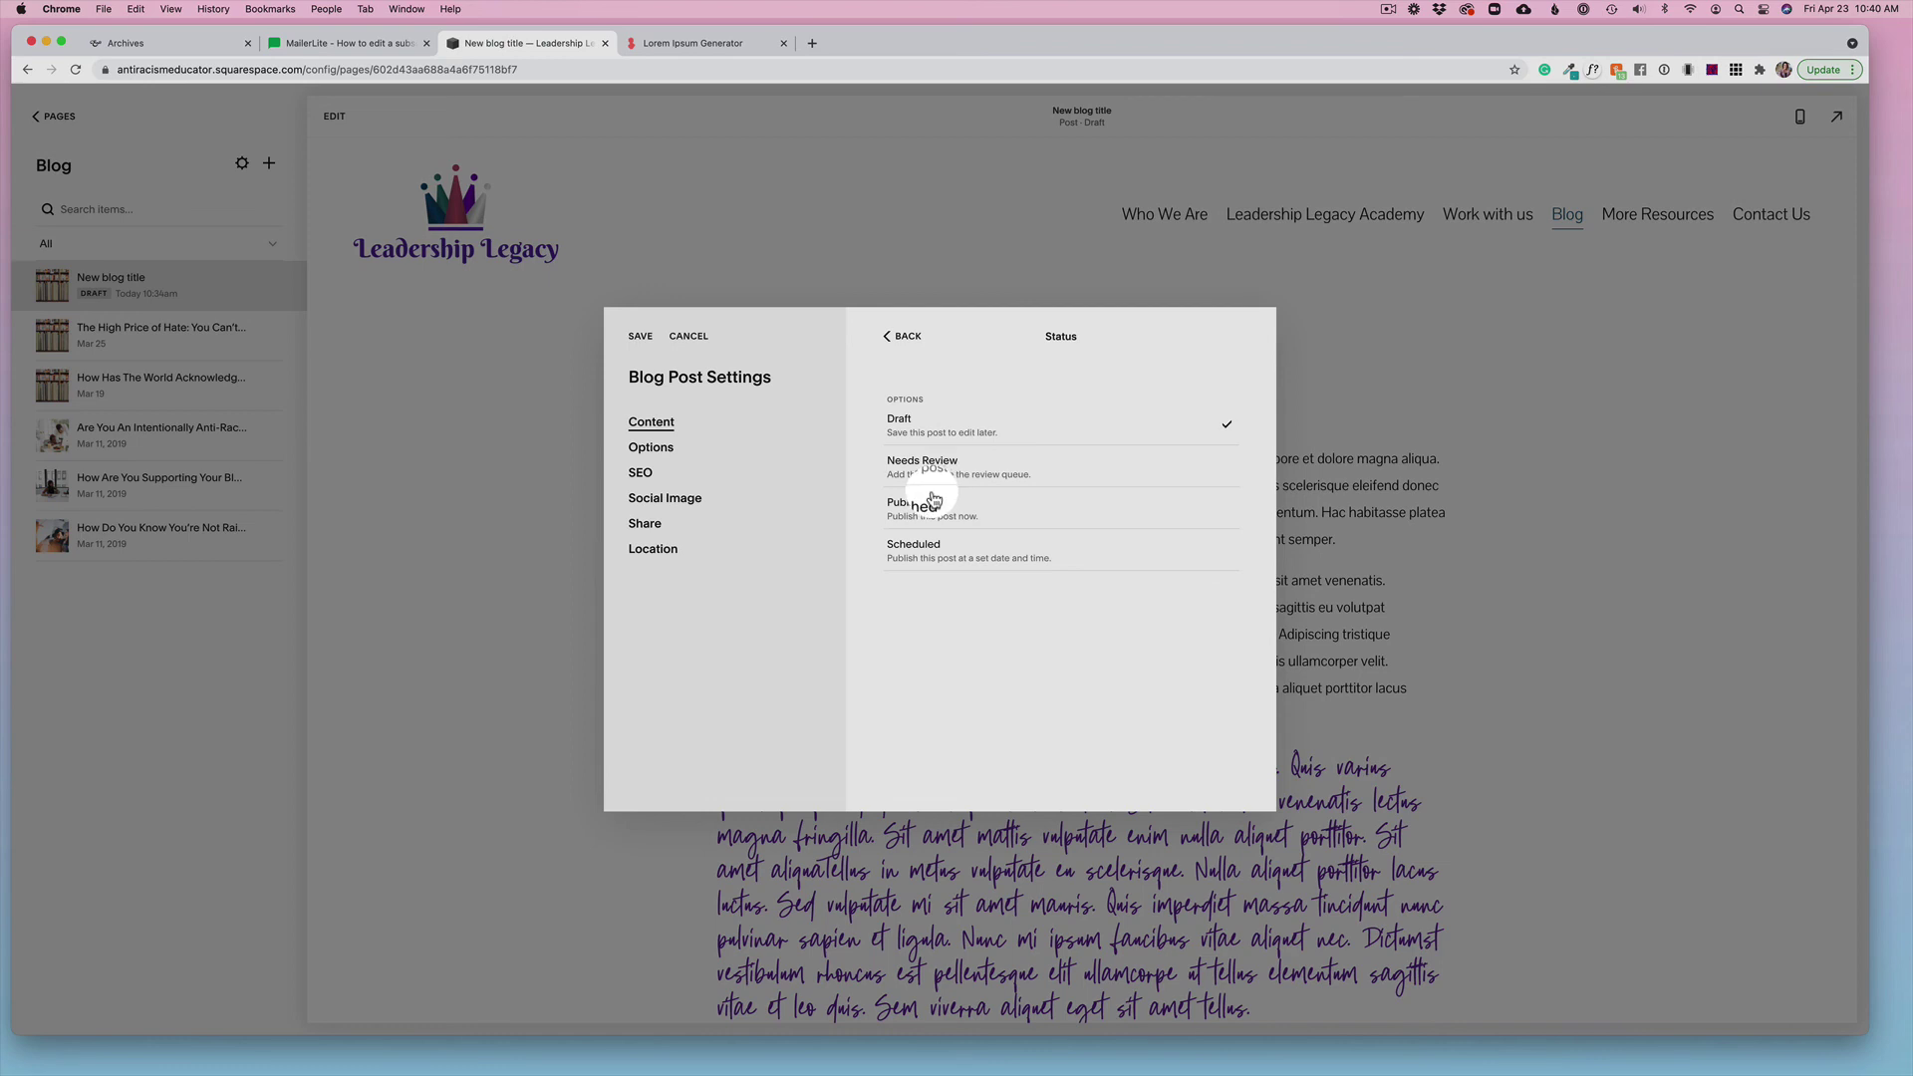
{"action": "left_click", "coordinate": [959, 551]}
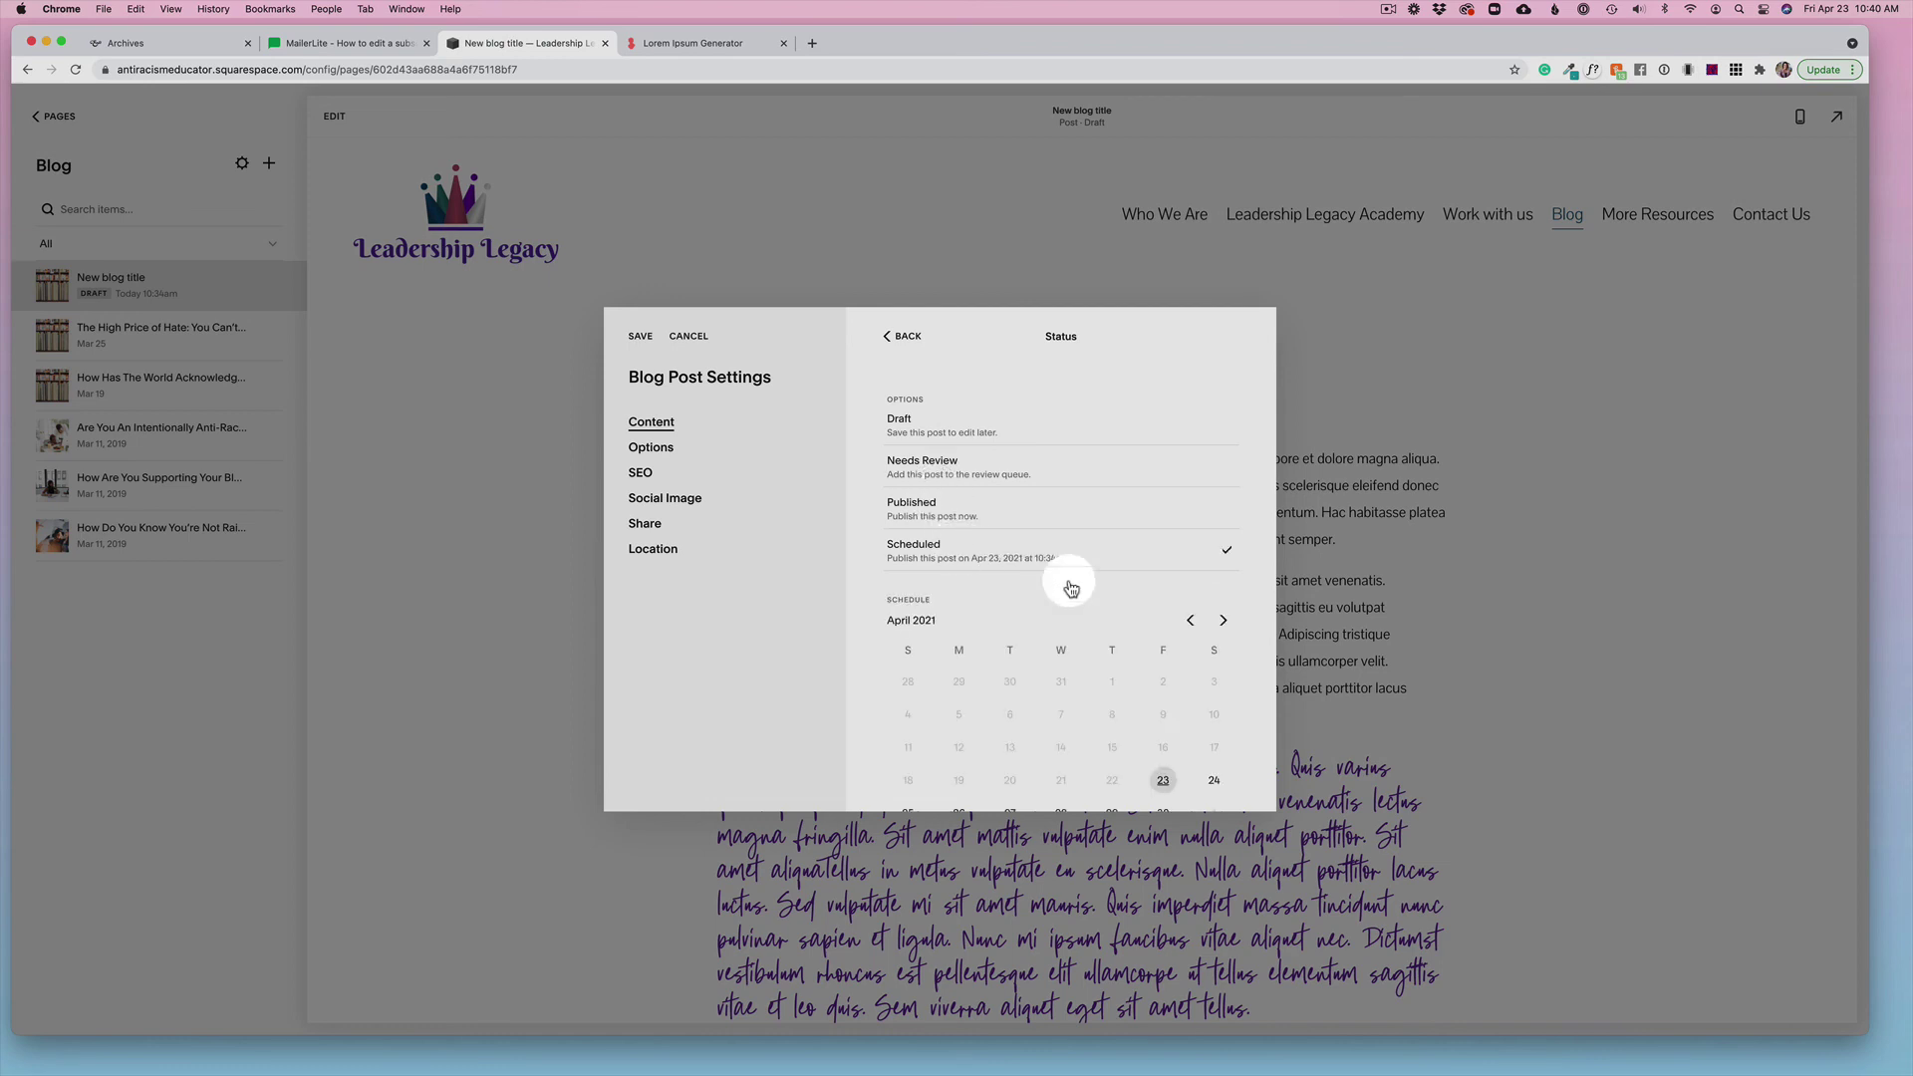
{"action": "scroll", "coordinate": [1137, 703], "scroll_direction": "down", "scroll_amount": 2}
{"action": "scroll", "coordinate": [1137, 703], "scroll_direction": "up", "scroll_amount": 1}
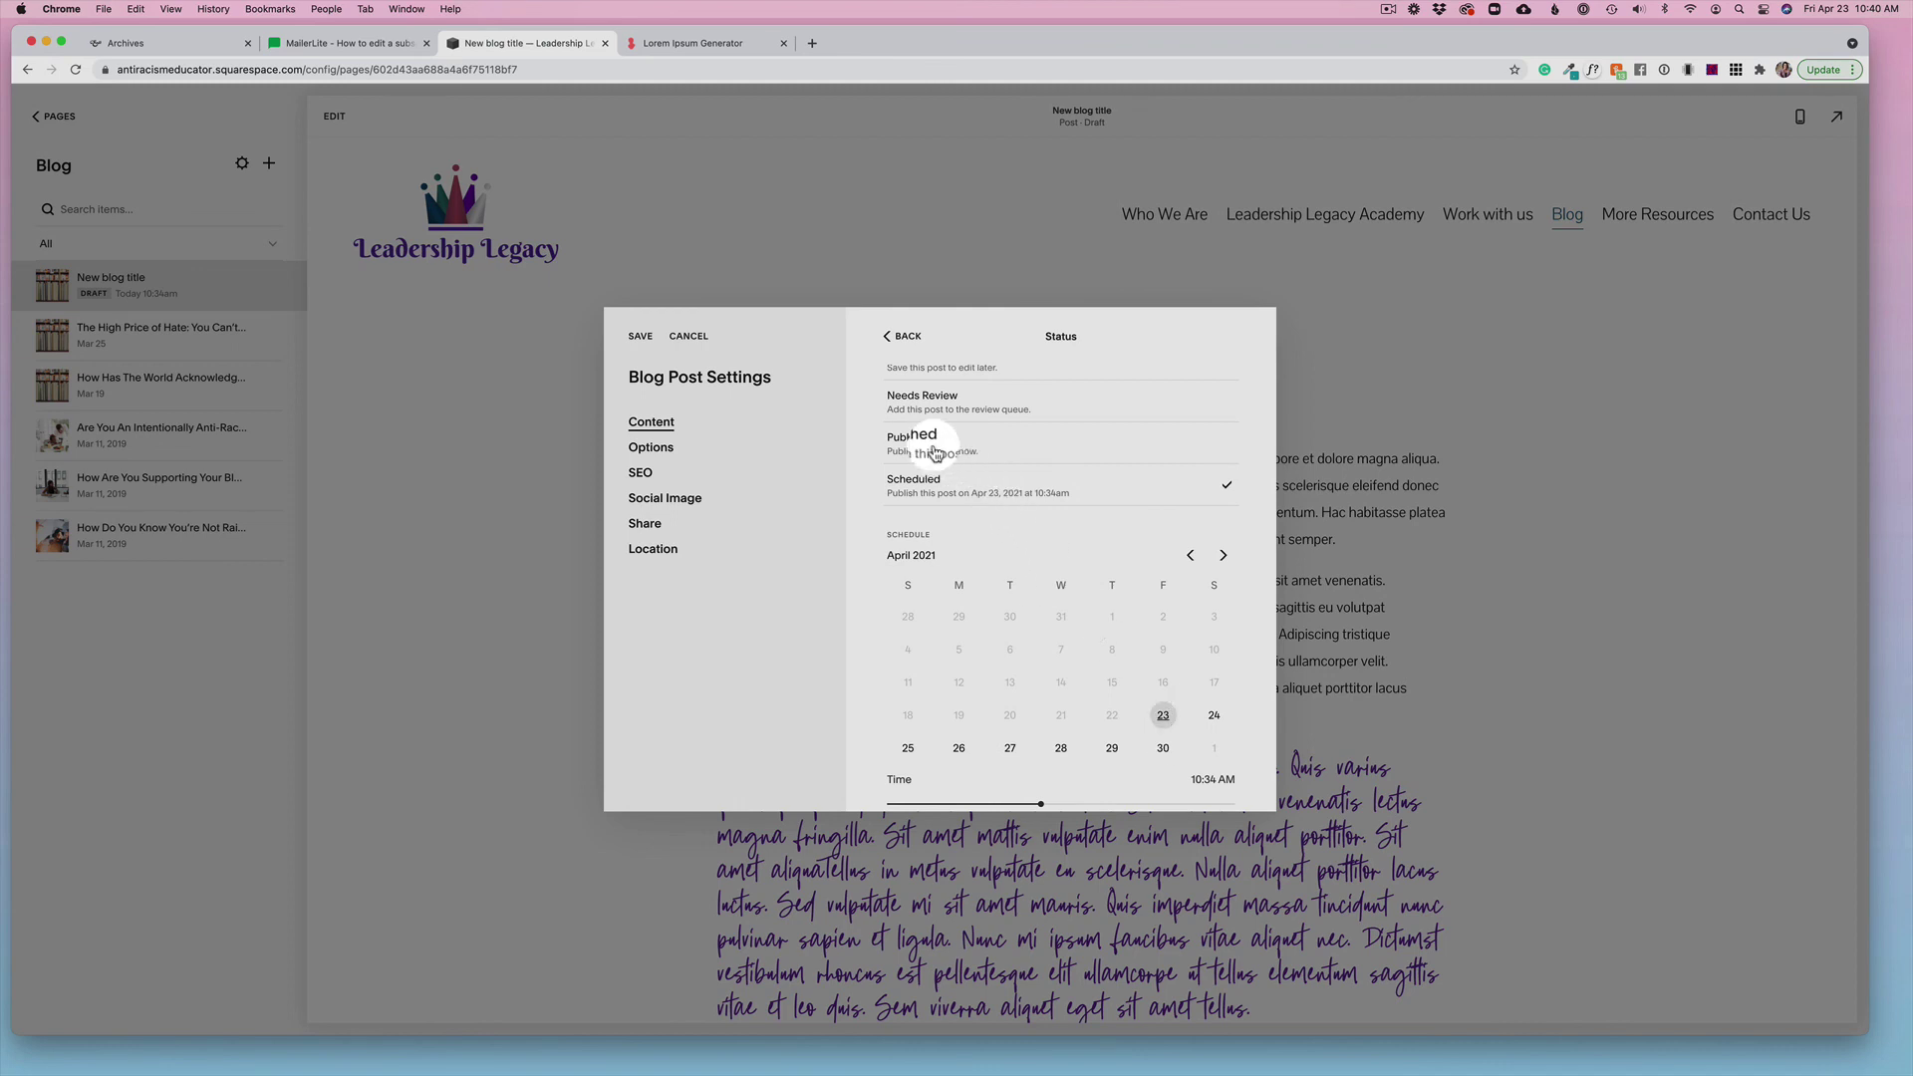
{"action": "left_click", "coordinate": [917, 439]}
{"action": "scroll", "coordinate": [1006, 493], "scroll_direction": "down", "scroll_amount": 1}
{"action": "scroll", "coordinate": [1006, 493], "scroll_direction": "up", "scroll_amount": 3}
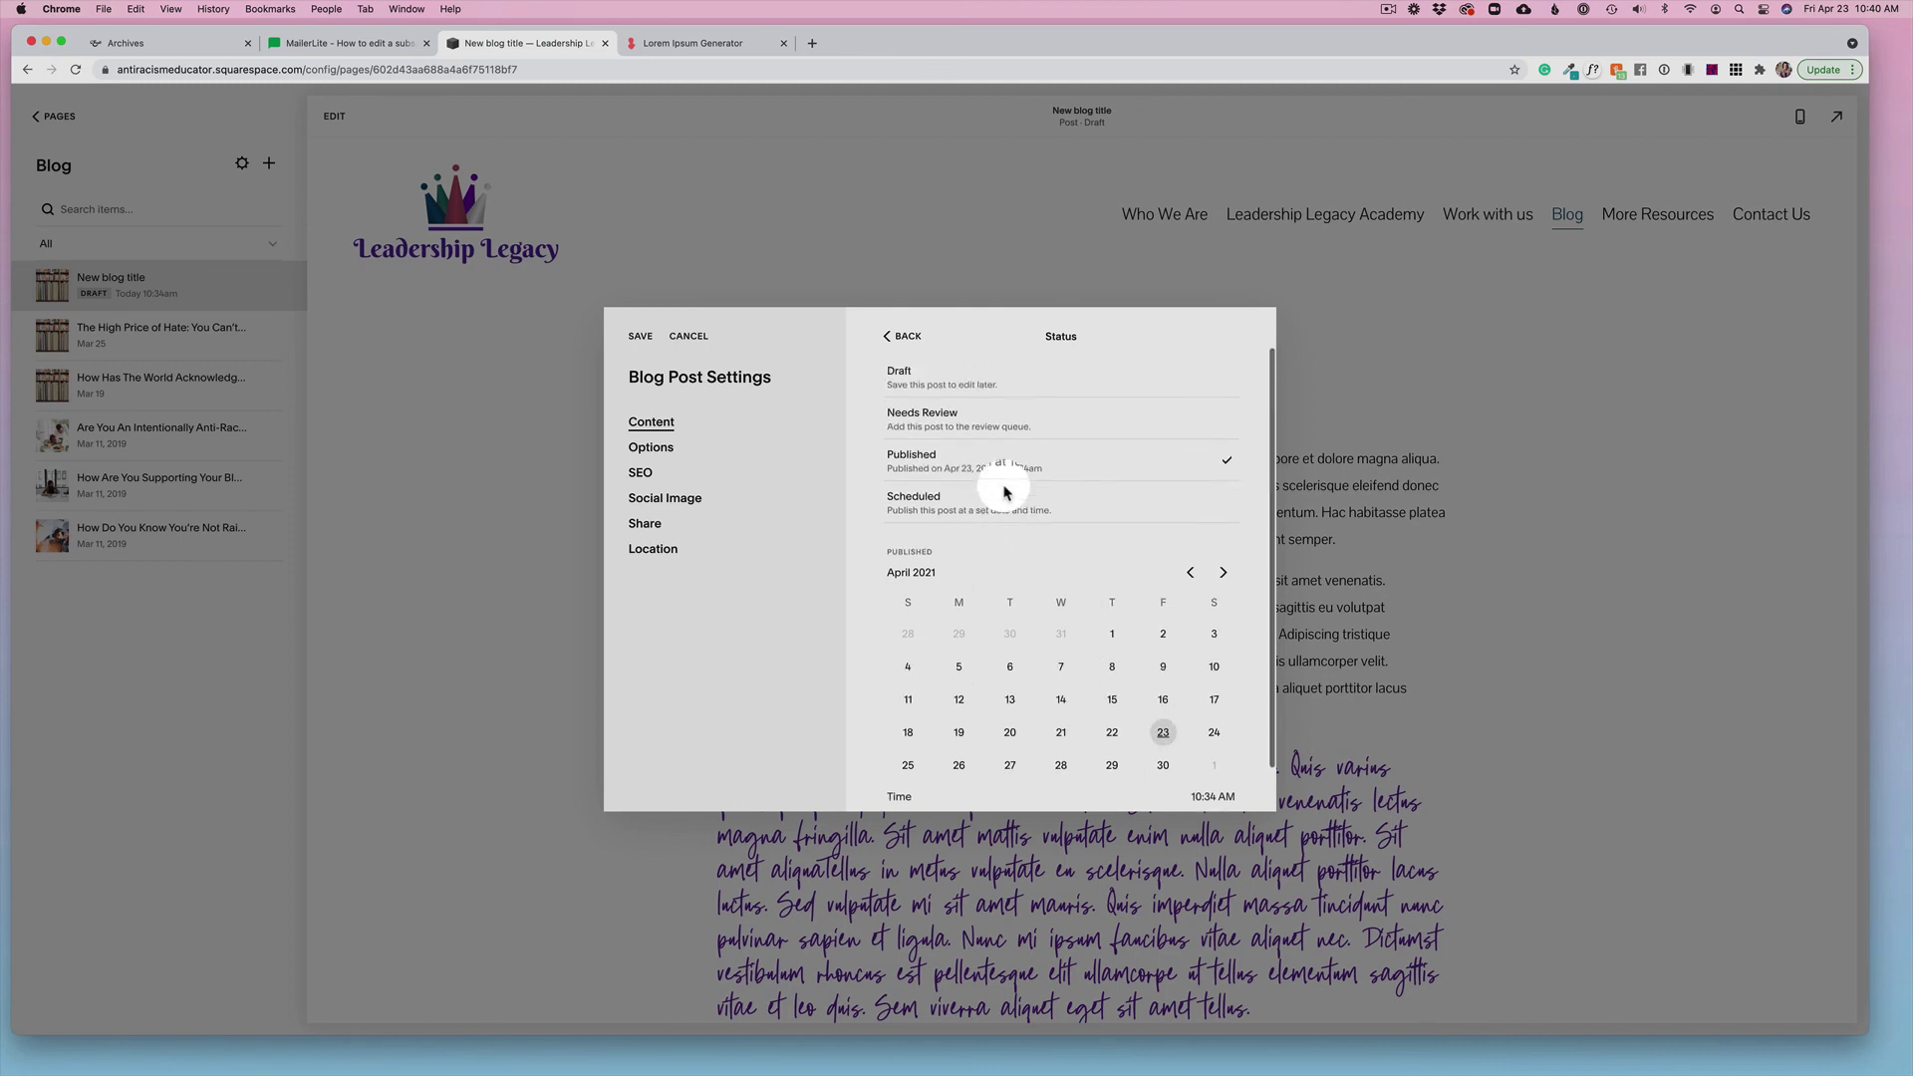
{"action": "left_click", "coordinate": [638, 342]}
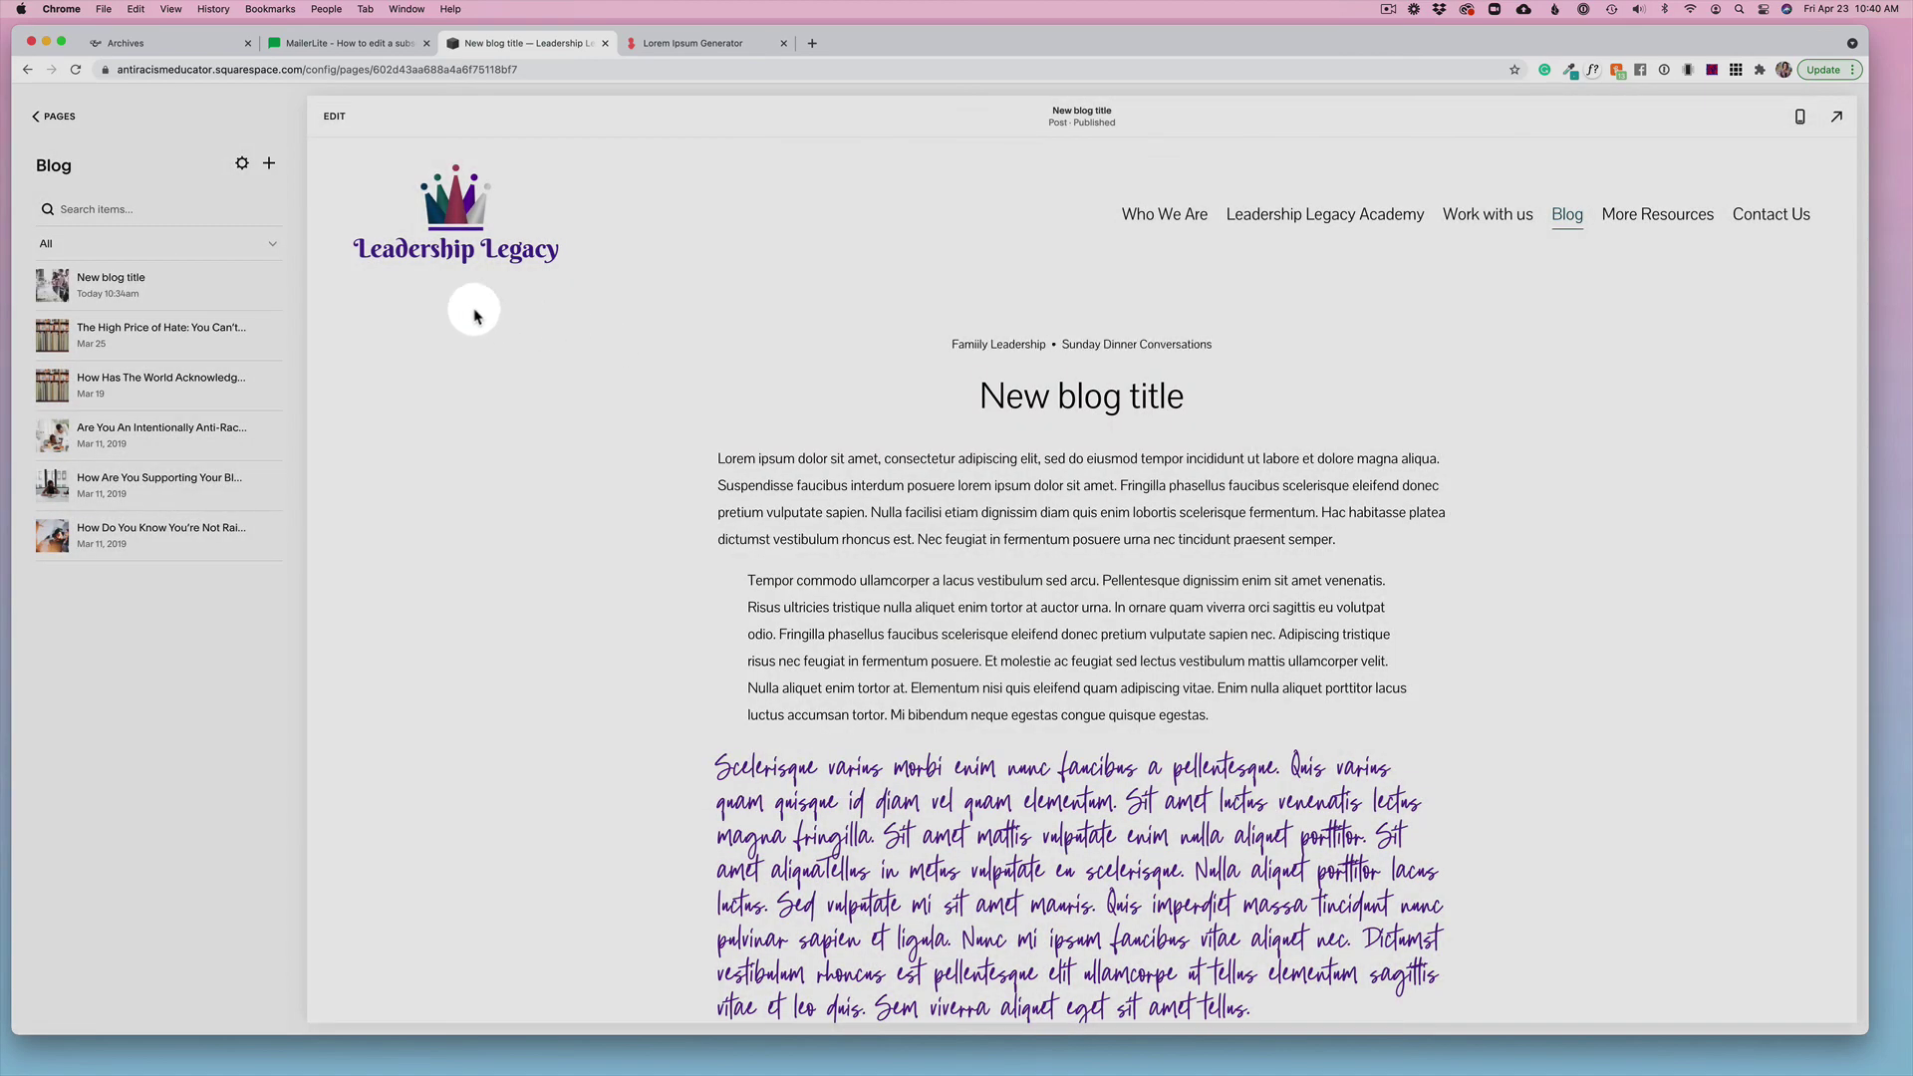
{"action": "left_click", "coordinate": [160, 302]}
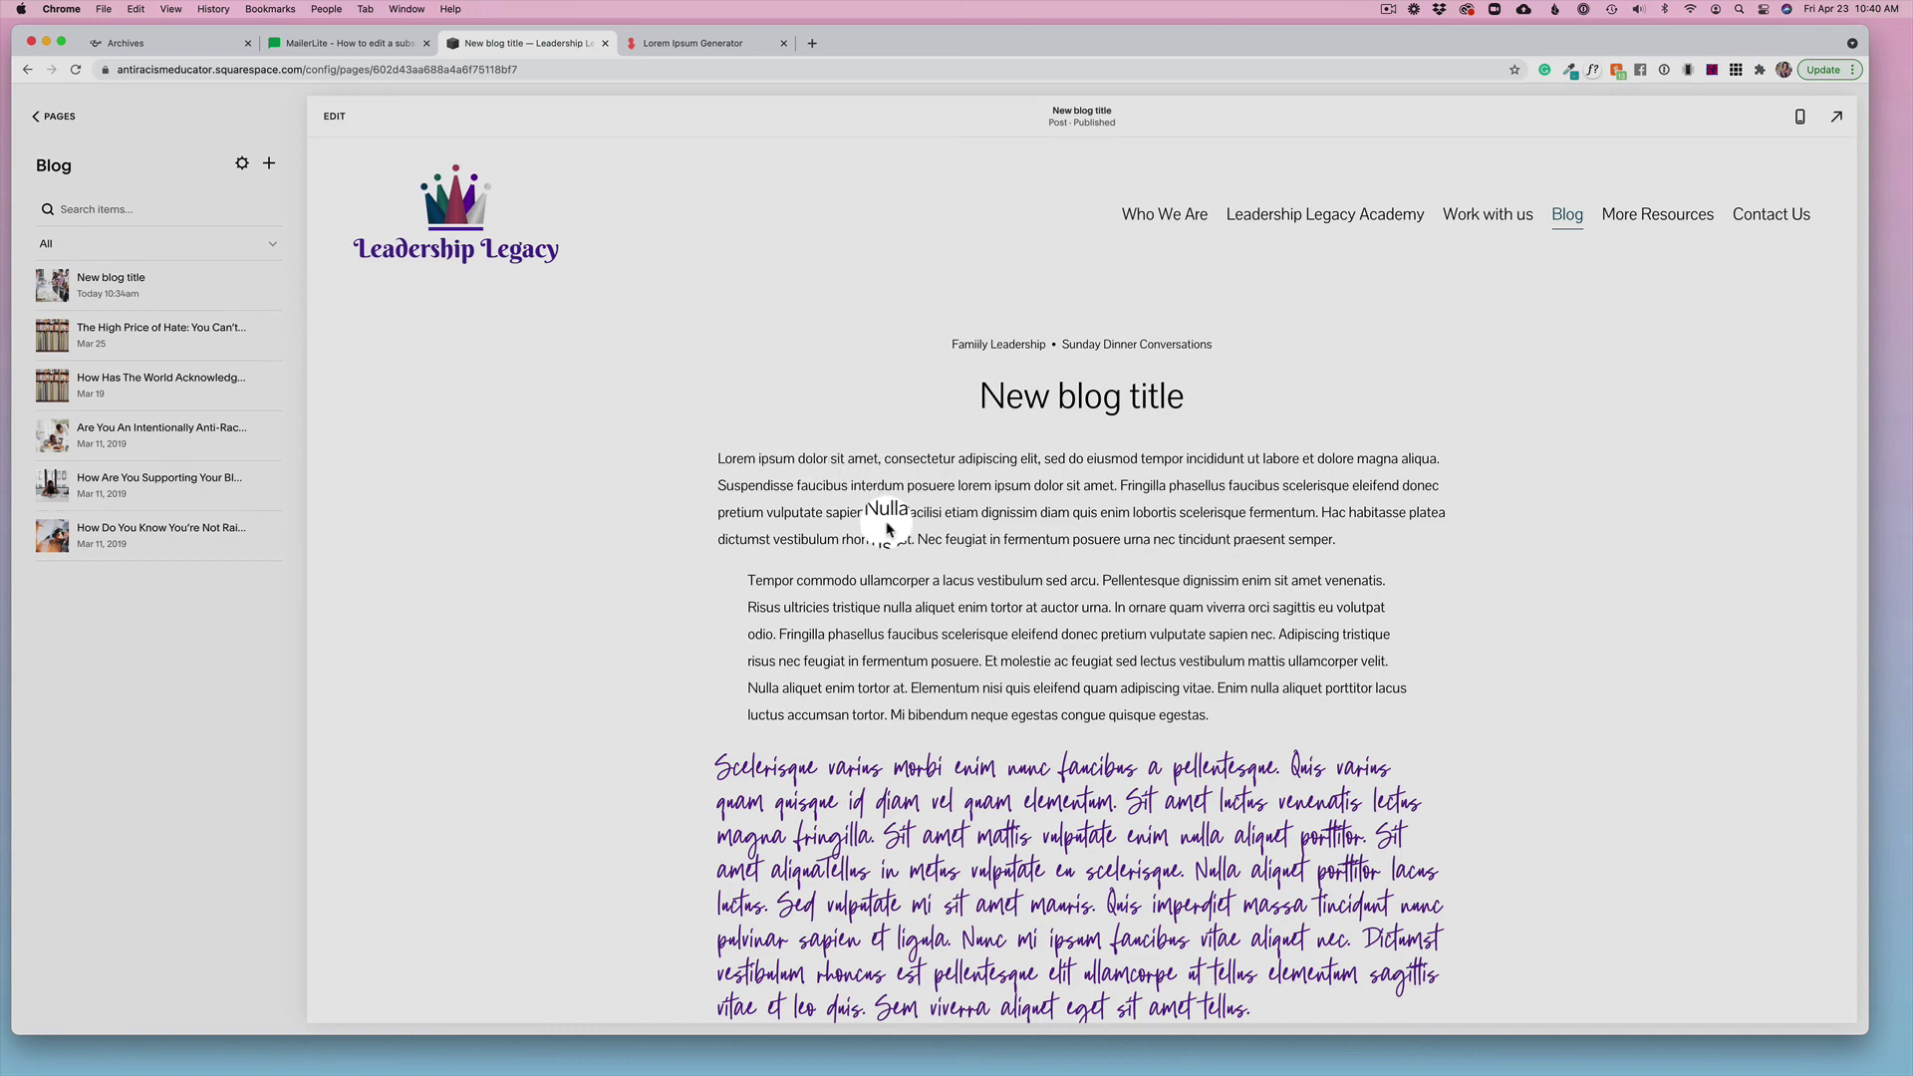
{"action": "scroll", "coordinate": [707, 592], "scroll_direction": "down", "scroll_amount": 3}
{"action": "scroll", "coordinate": [707, 591], "scroll_direction": "down", "scroll_amount": 2}
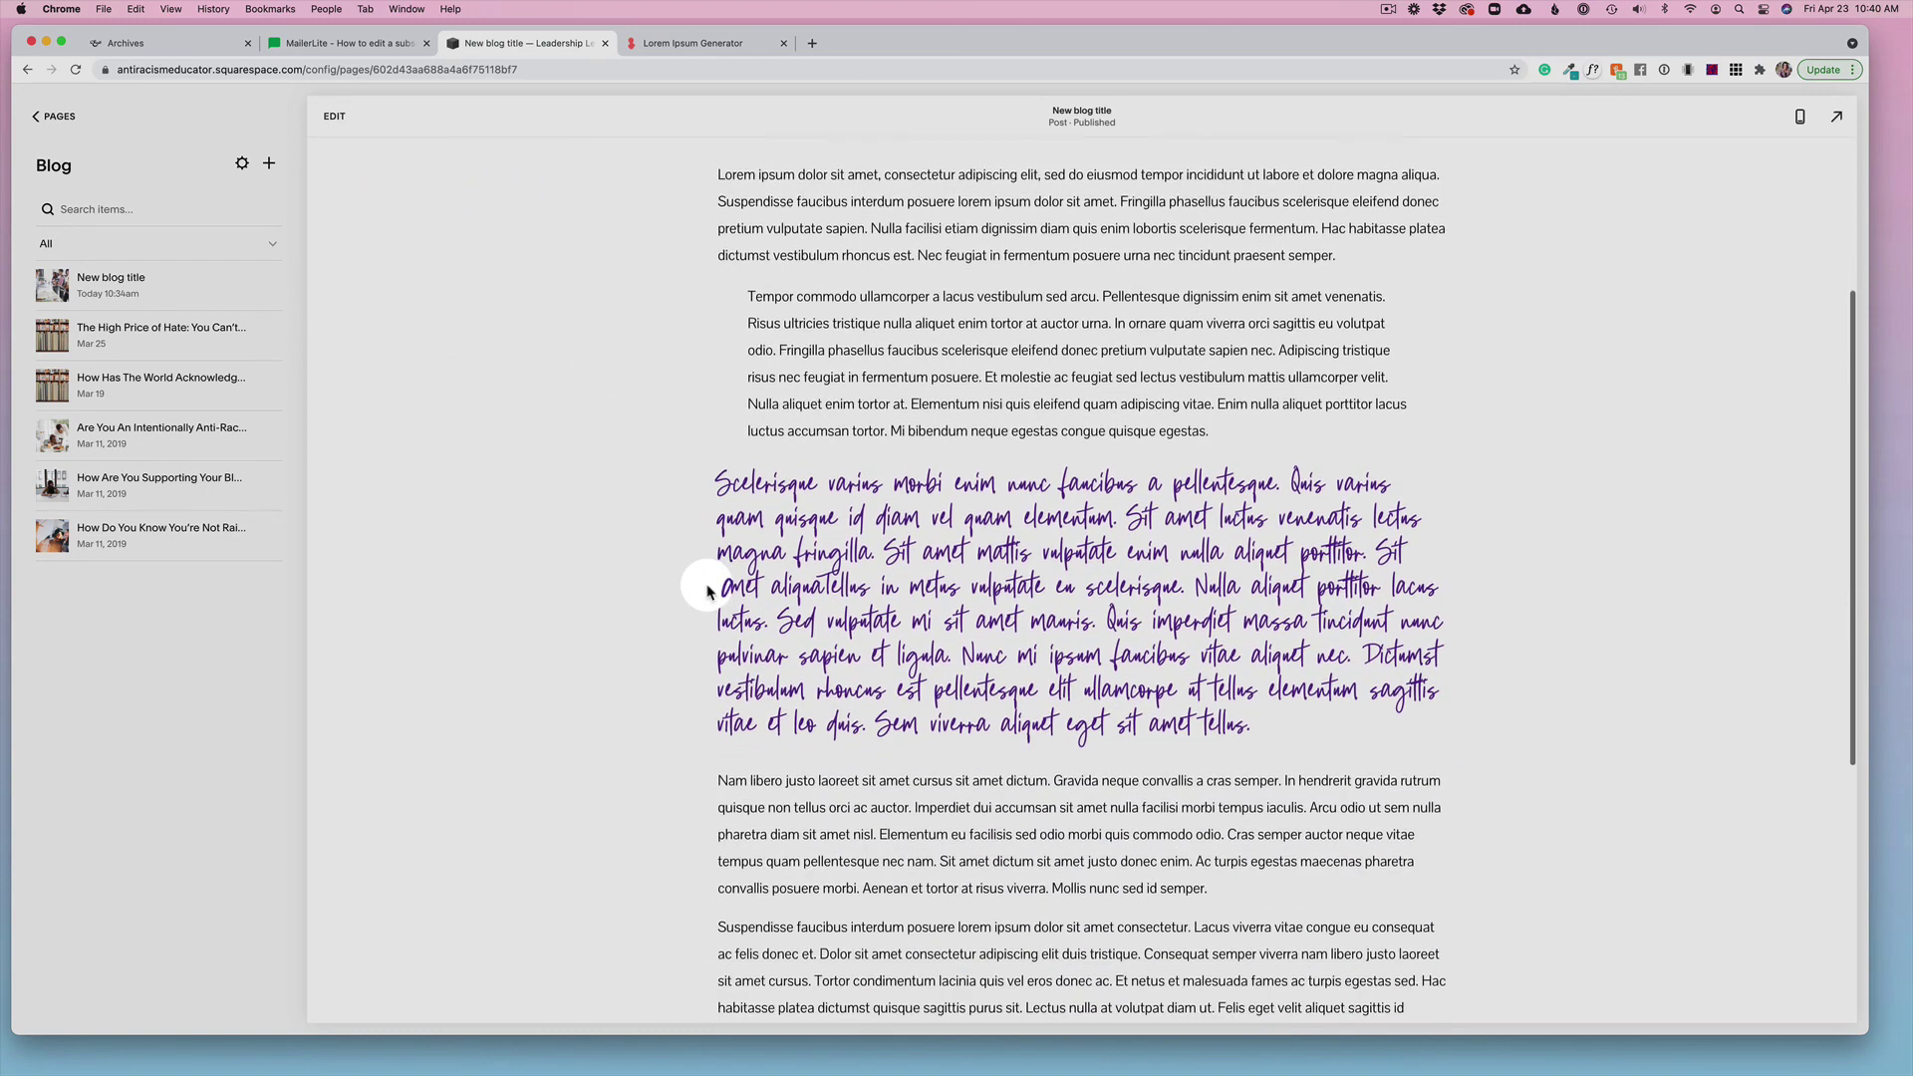
{"action": "scroll", "coordinate": [707, 592], "scroll_direction": "up", "scroll_amount": 3}
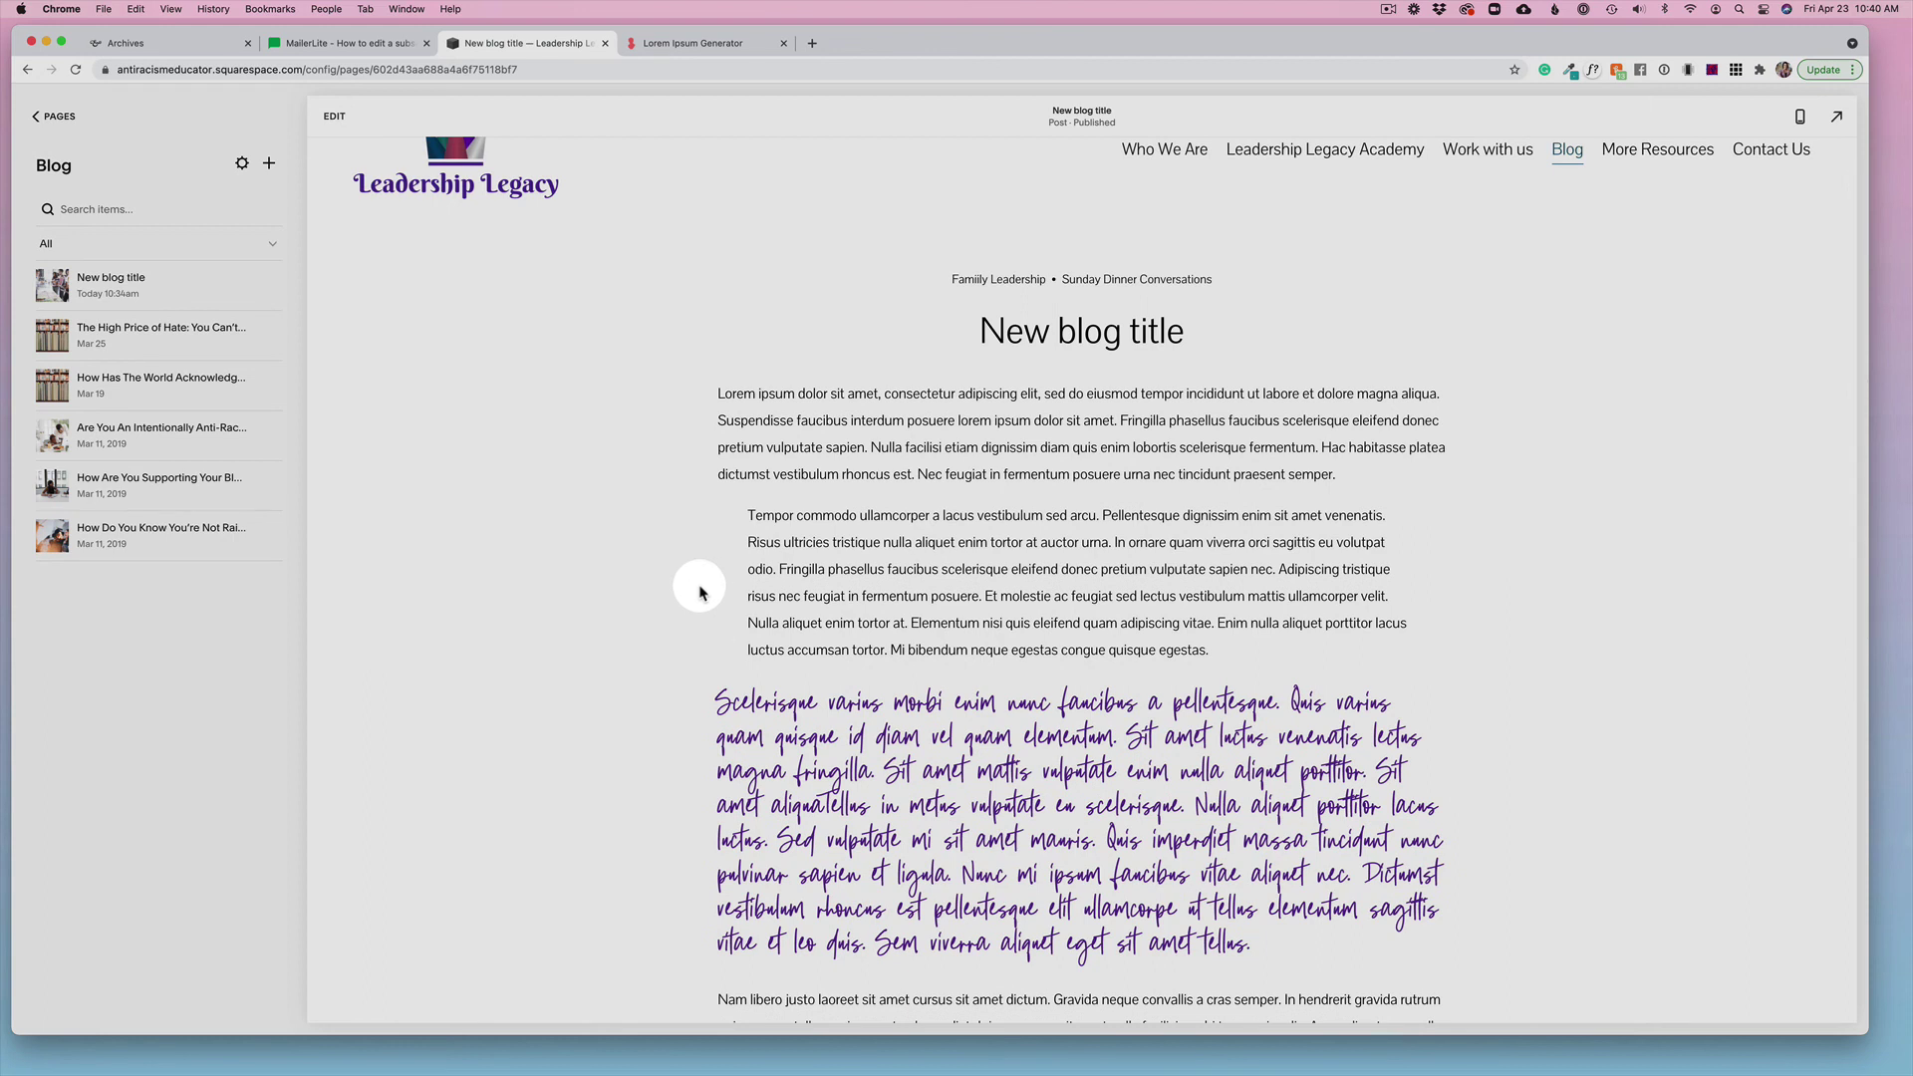